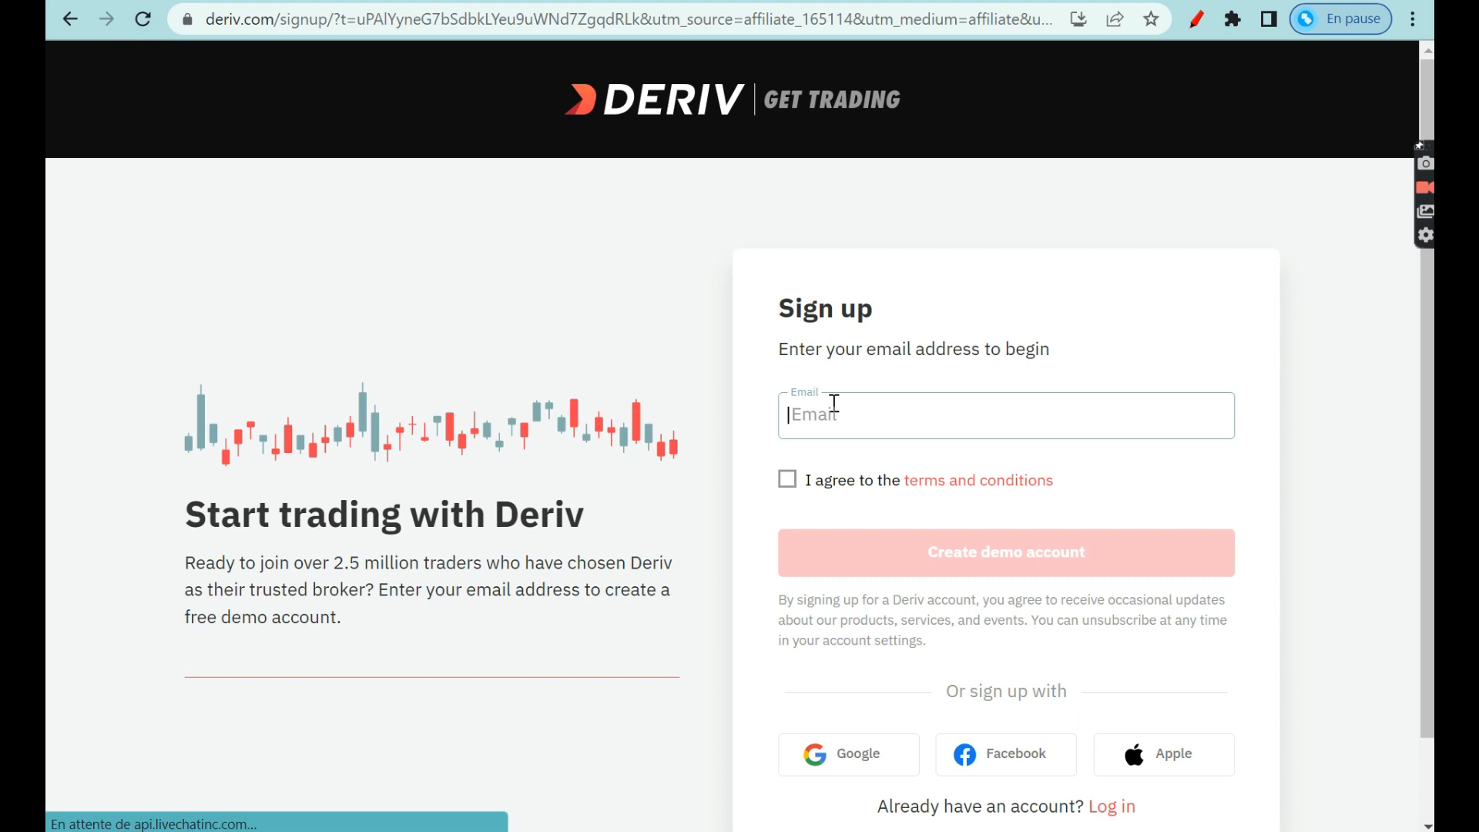
Submit the demo sign-up with the email address and the terms and conditions accepted.
{"action": "type", "text": "creer"}
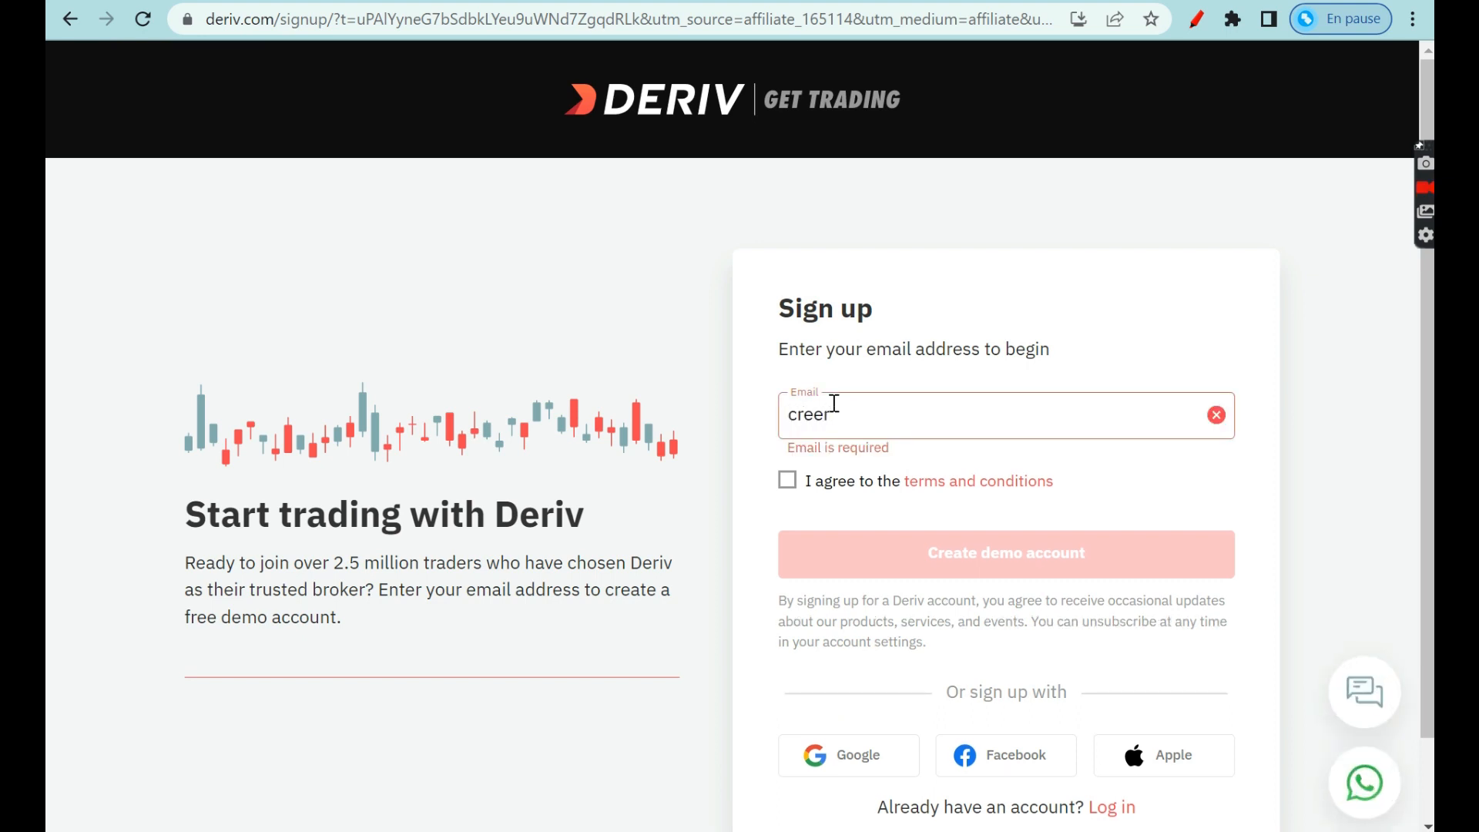
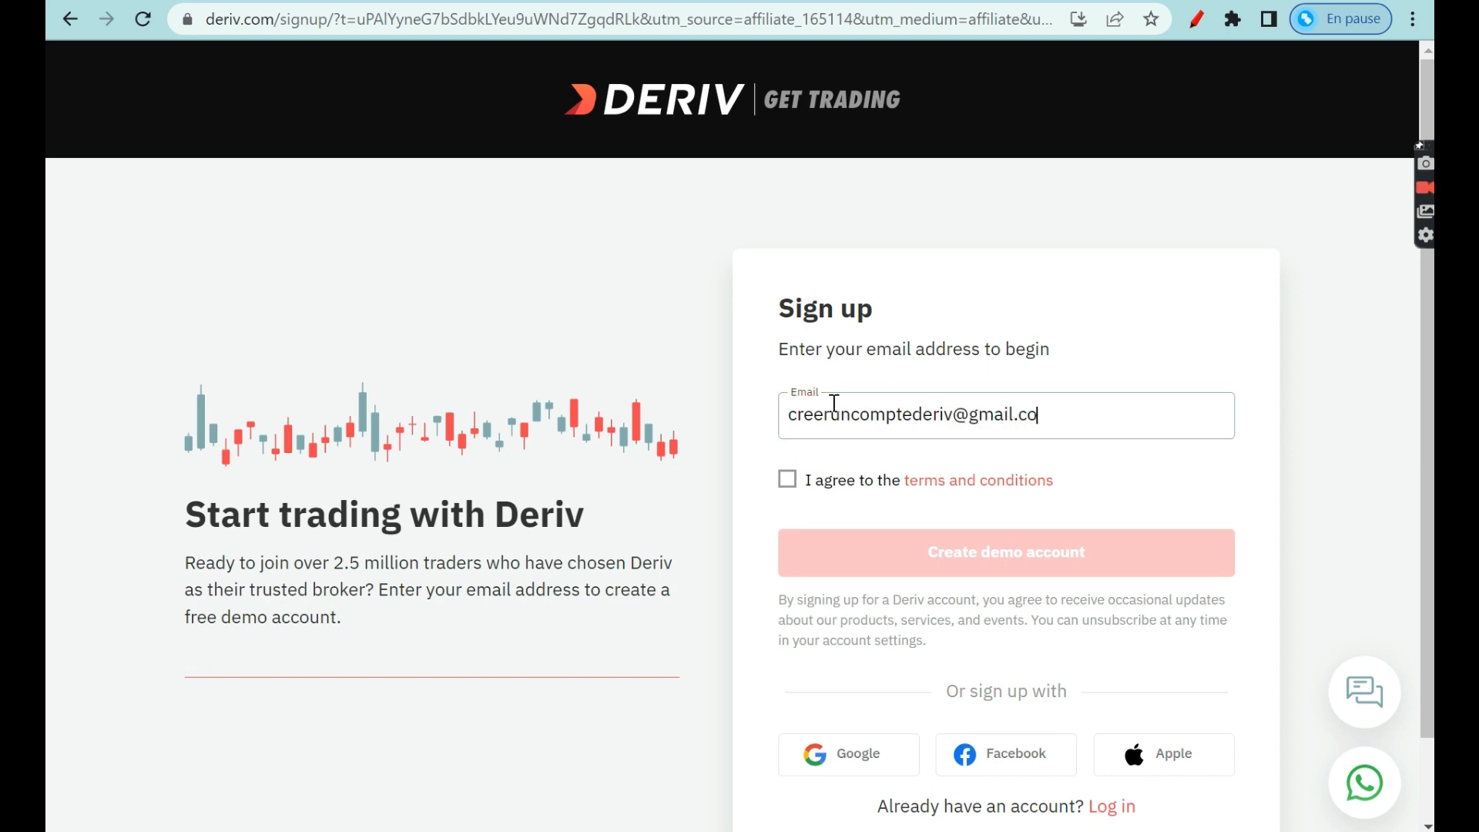
{"action": "left_click", "coordinate": [798, 472]}
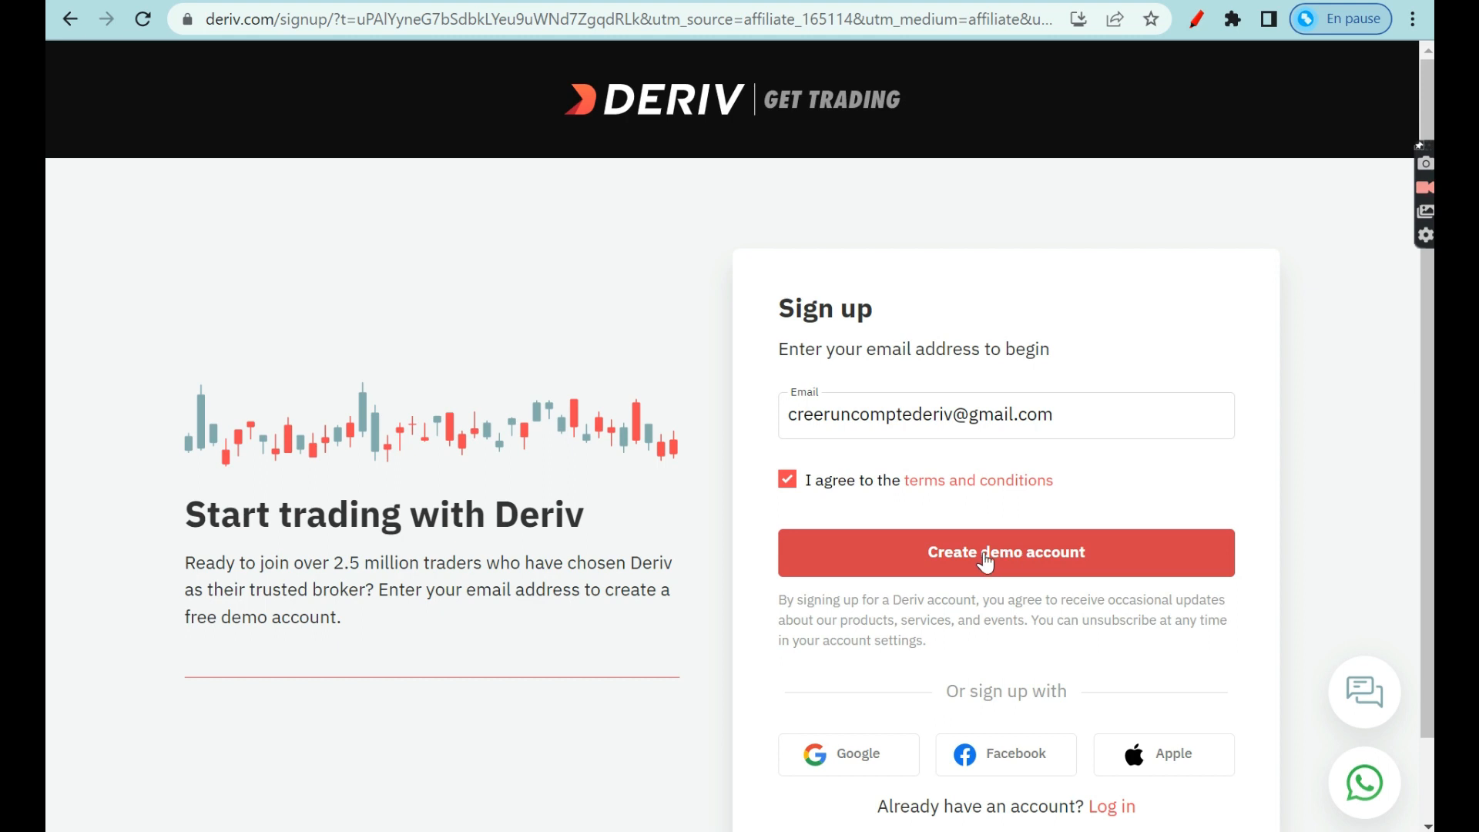
{"action": "left_click", "coordinate": [994, 552]}
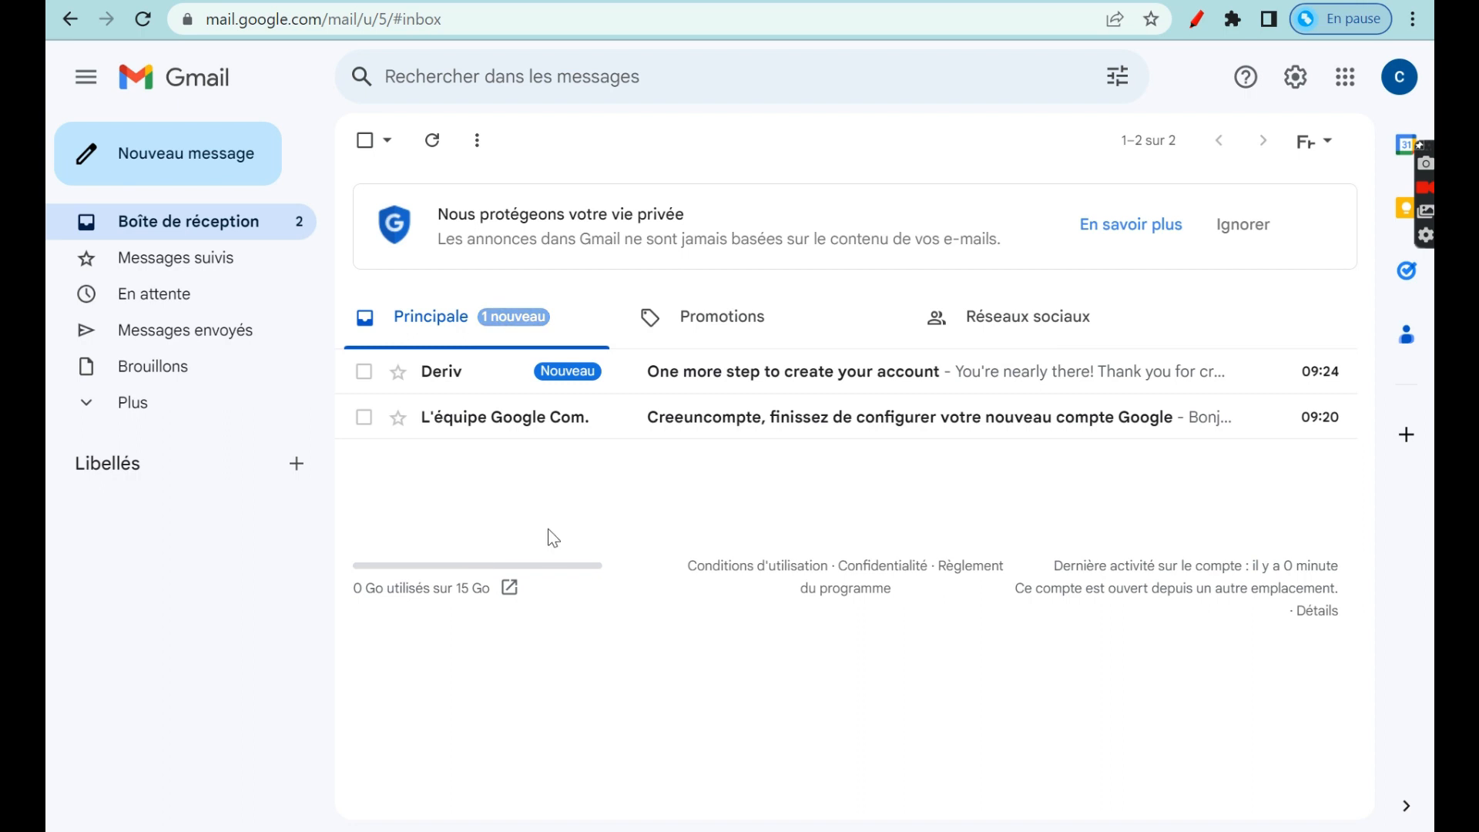
{"action": "left_click", "coordinate": [484, 381]}
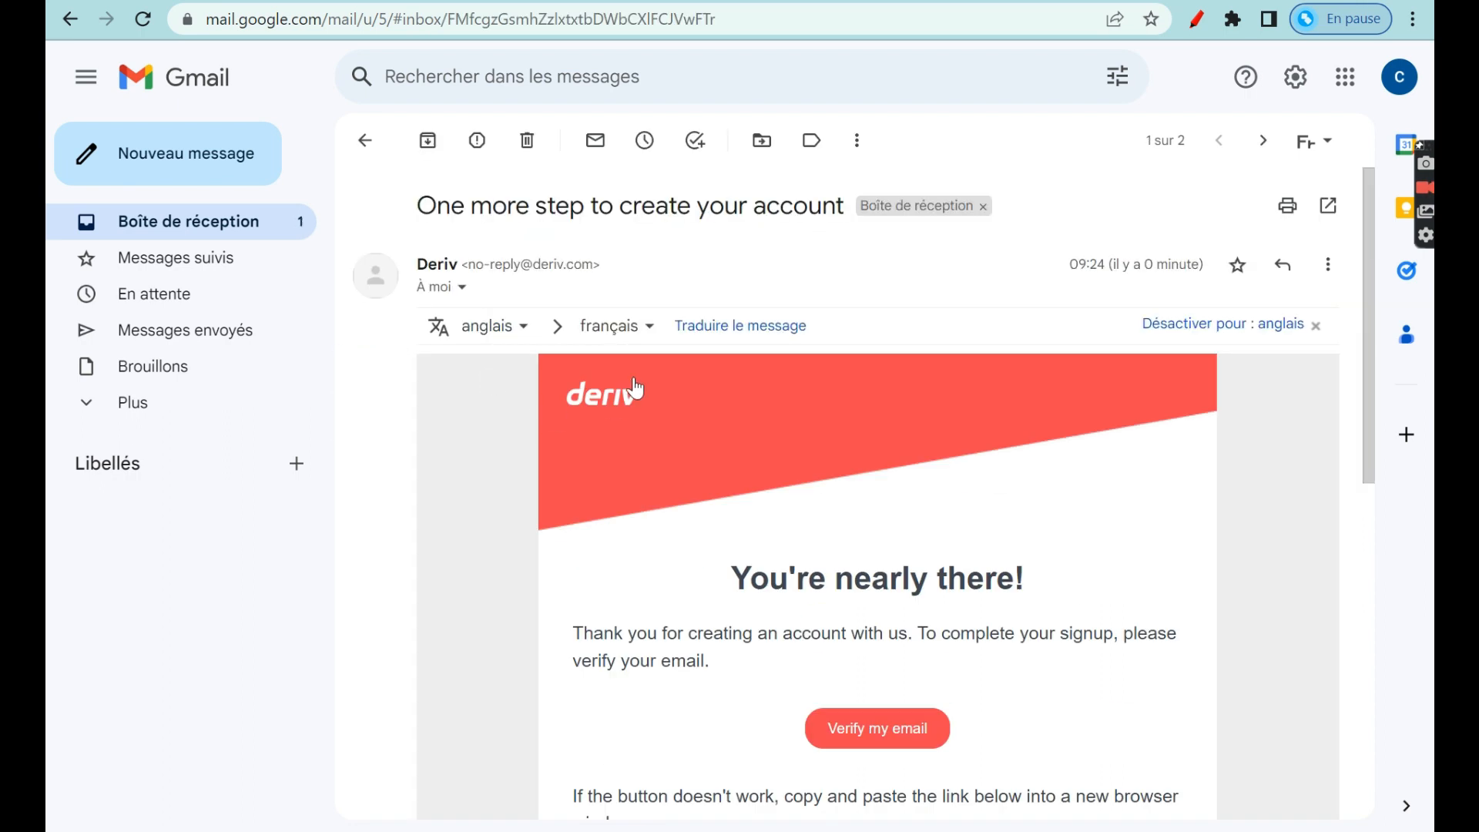
{"action": "scroll", "coordinate": [733, 597], "scroll_direction": "down", "scroll_amount": 3}
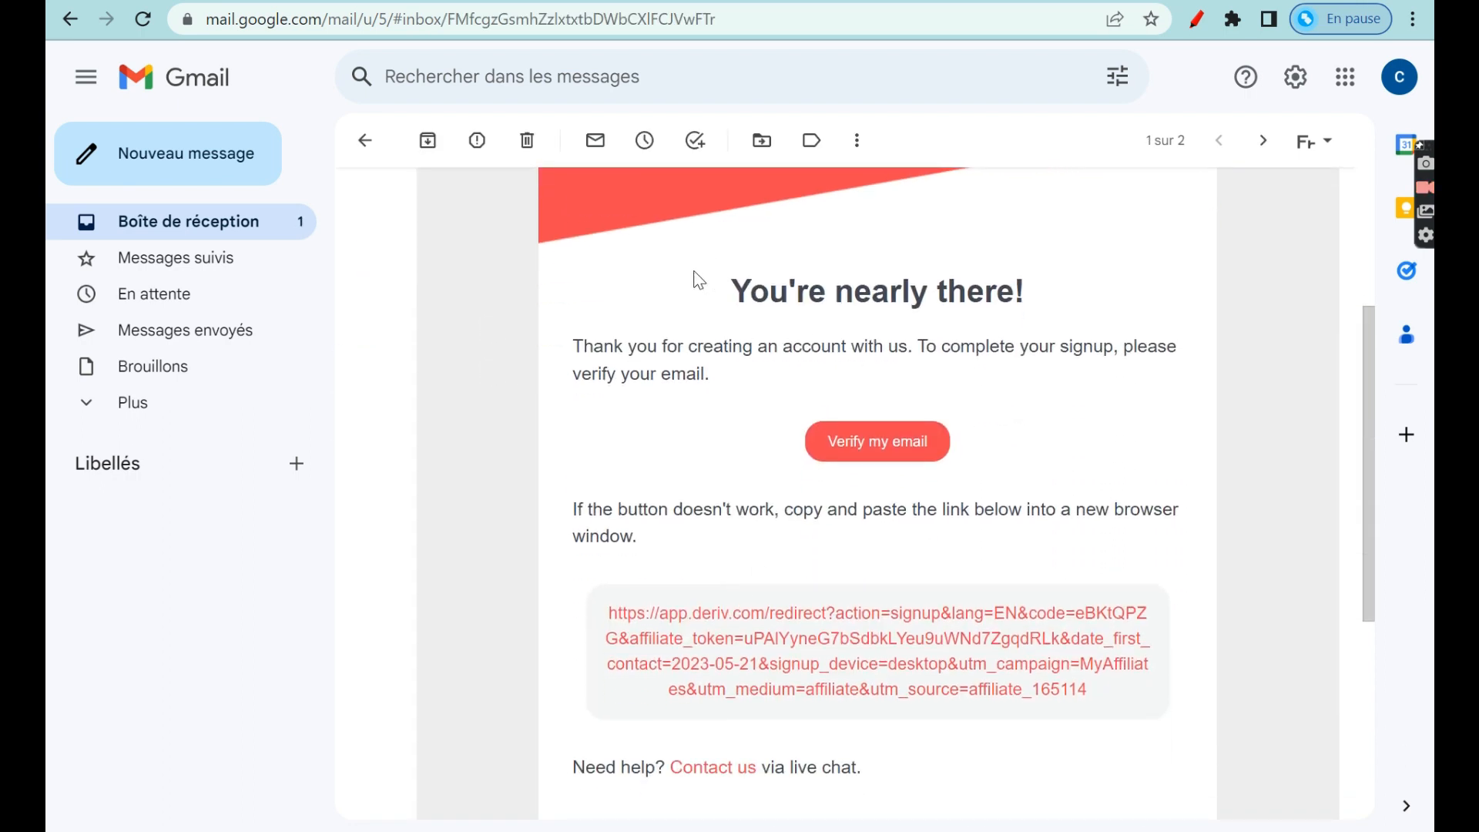
{"action": "scroll", "coordinate": [992, 342], "scroll_direction": "up", "scroll_amount": 3}
{"action": "scroll", "coordinate": [992, 342], "scroll_direction": "down", "scroll_amount": 3}
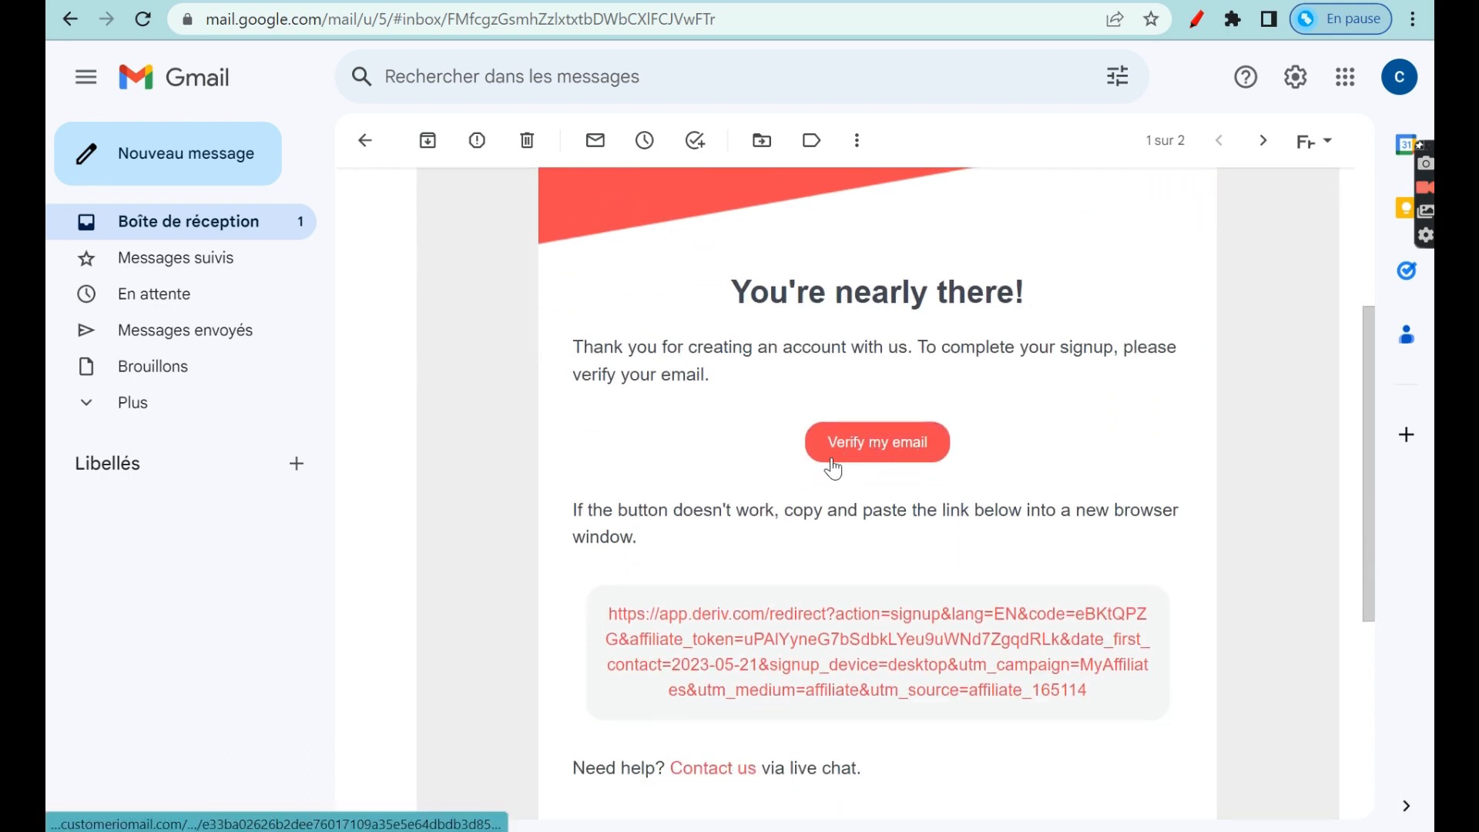
{"action": "left_click", "coordinate": [854, 452]}
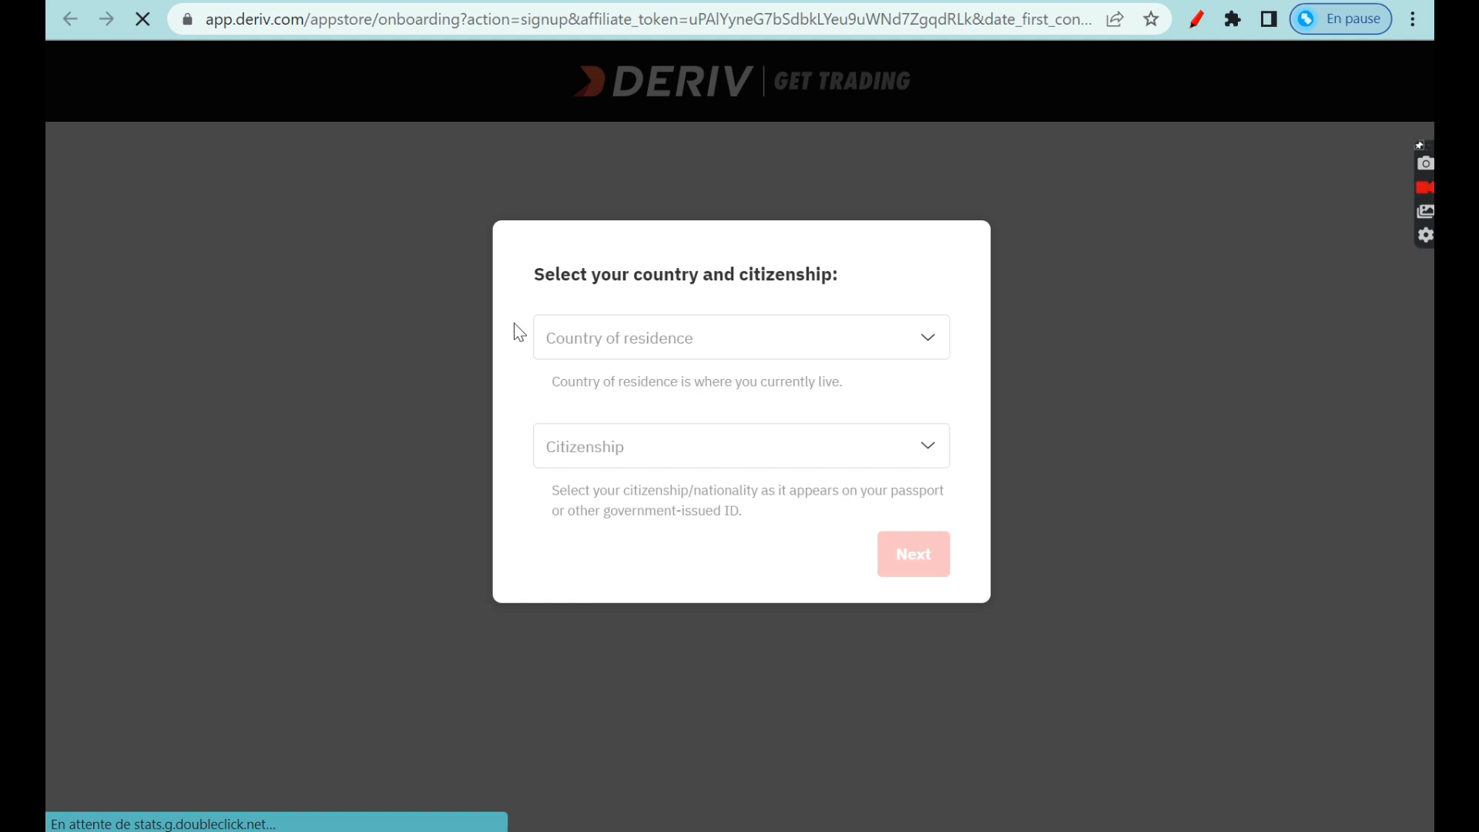
Set both country of residence and citizenship to Burundi and continue.
{"action": "left_click", "coordinate": [789, 333]}
{"action": "type", "text": "Burundi"}
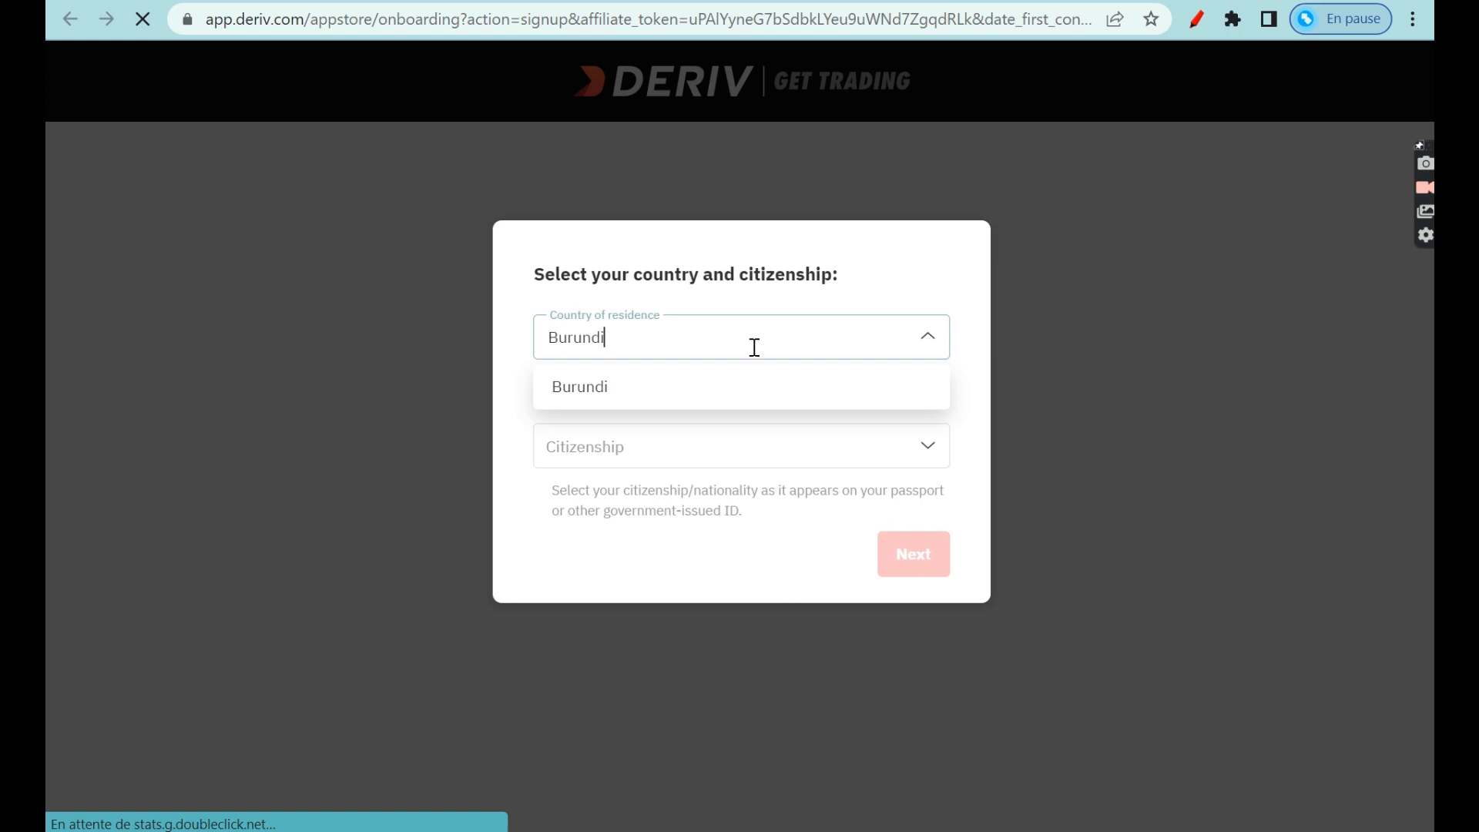
{"action": "left_click", "coordinate": [734, 379]}
{"action": "left_click", "coordinate": [611, 445]}
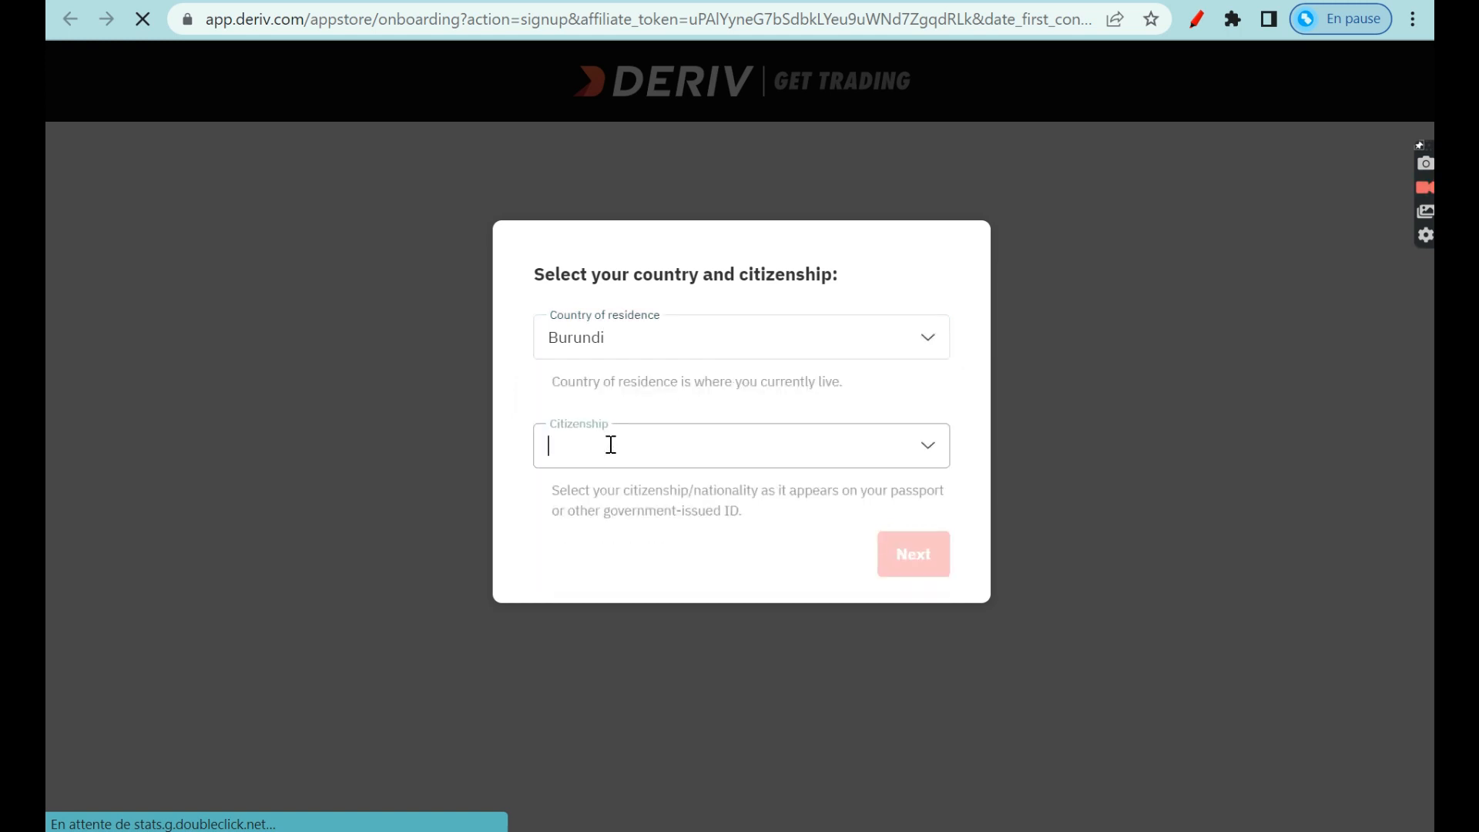
{"action": "type", "text": "BU"}
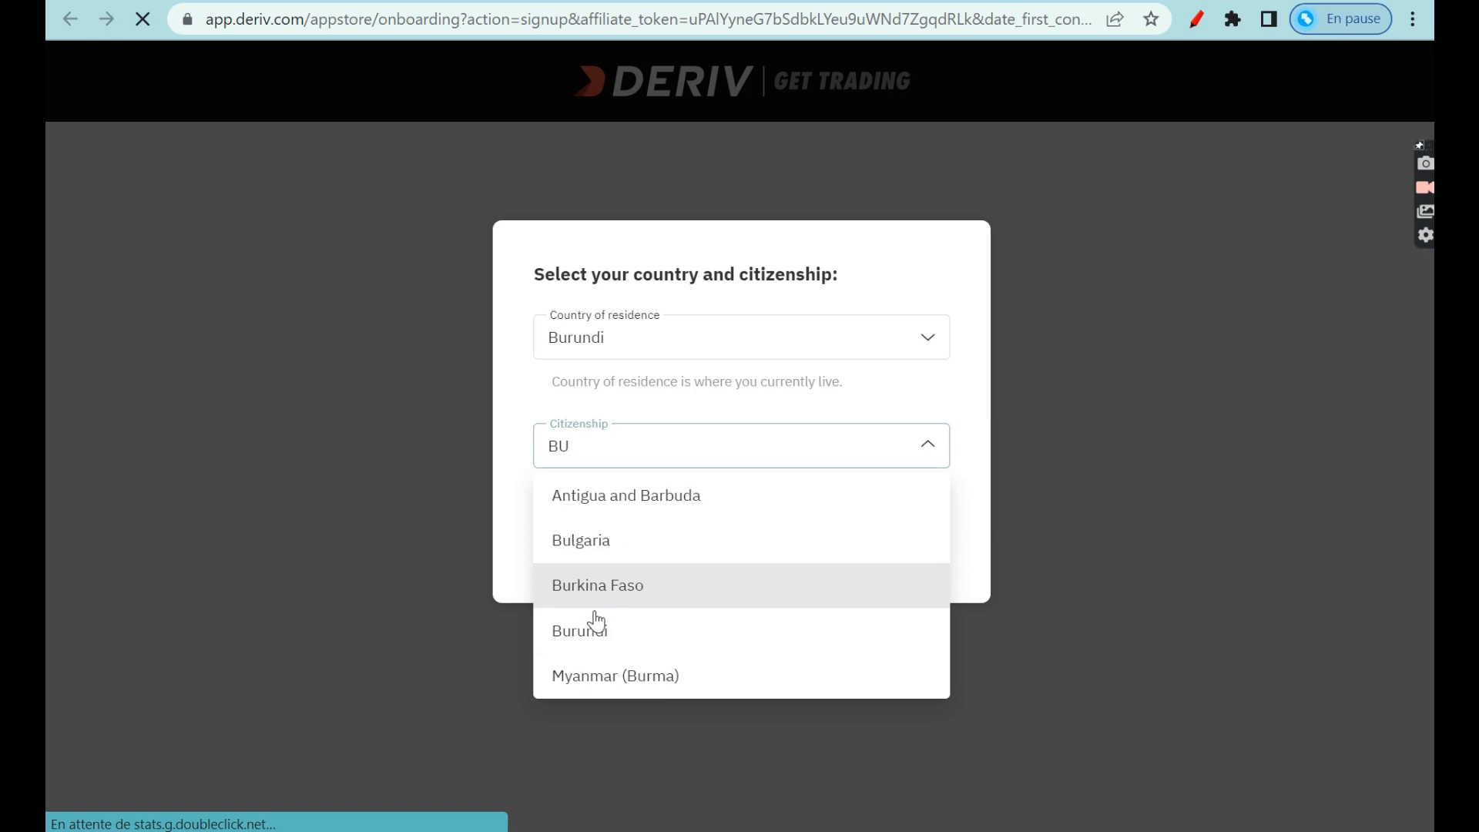
{"action": "left_click", "coordinate": [595, 626]}
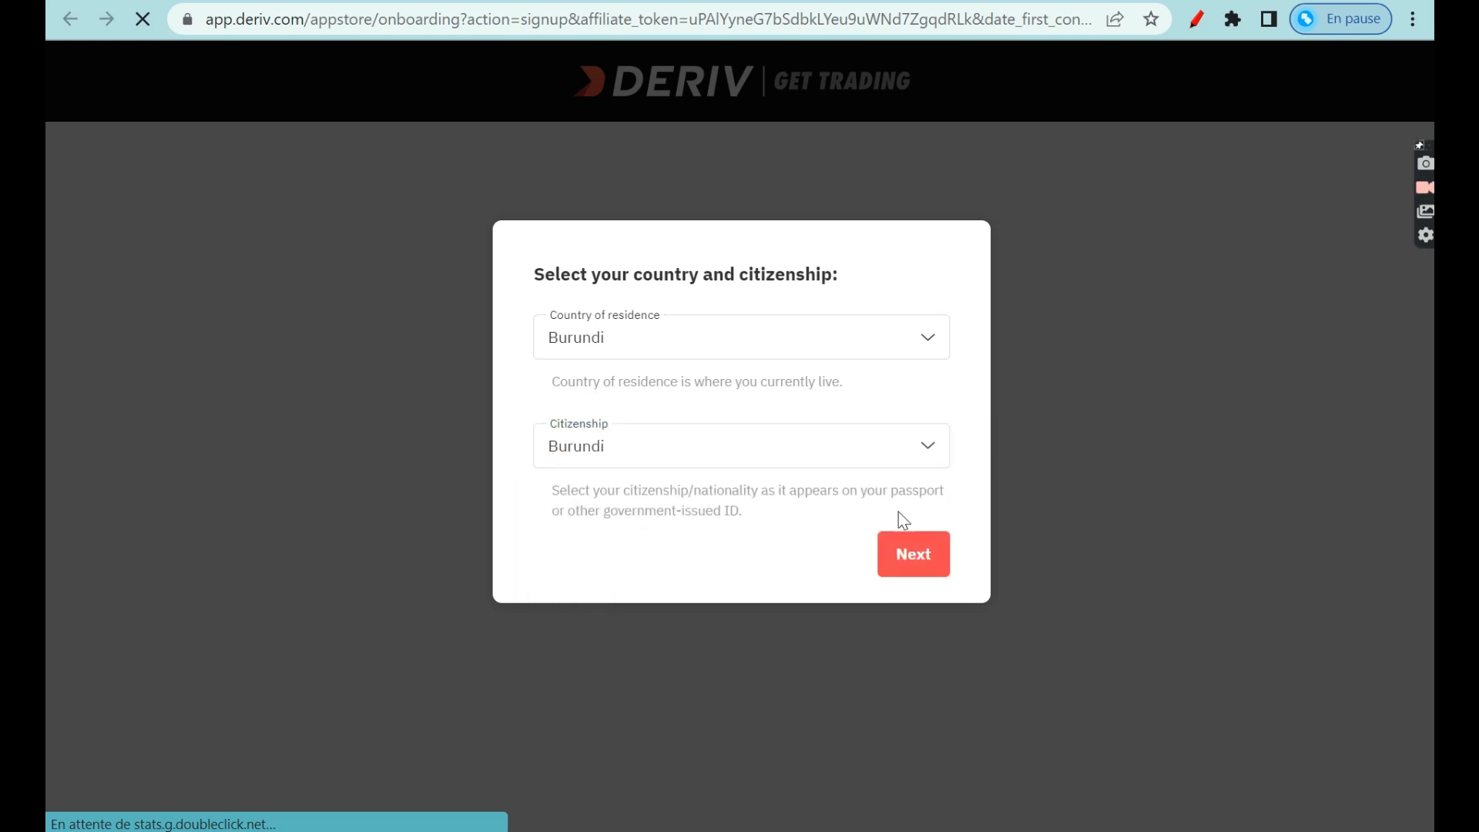
{"action": "left_click", "coordinate": [916, 566]}
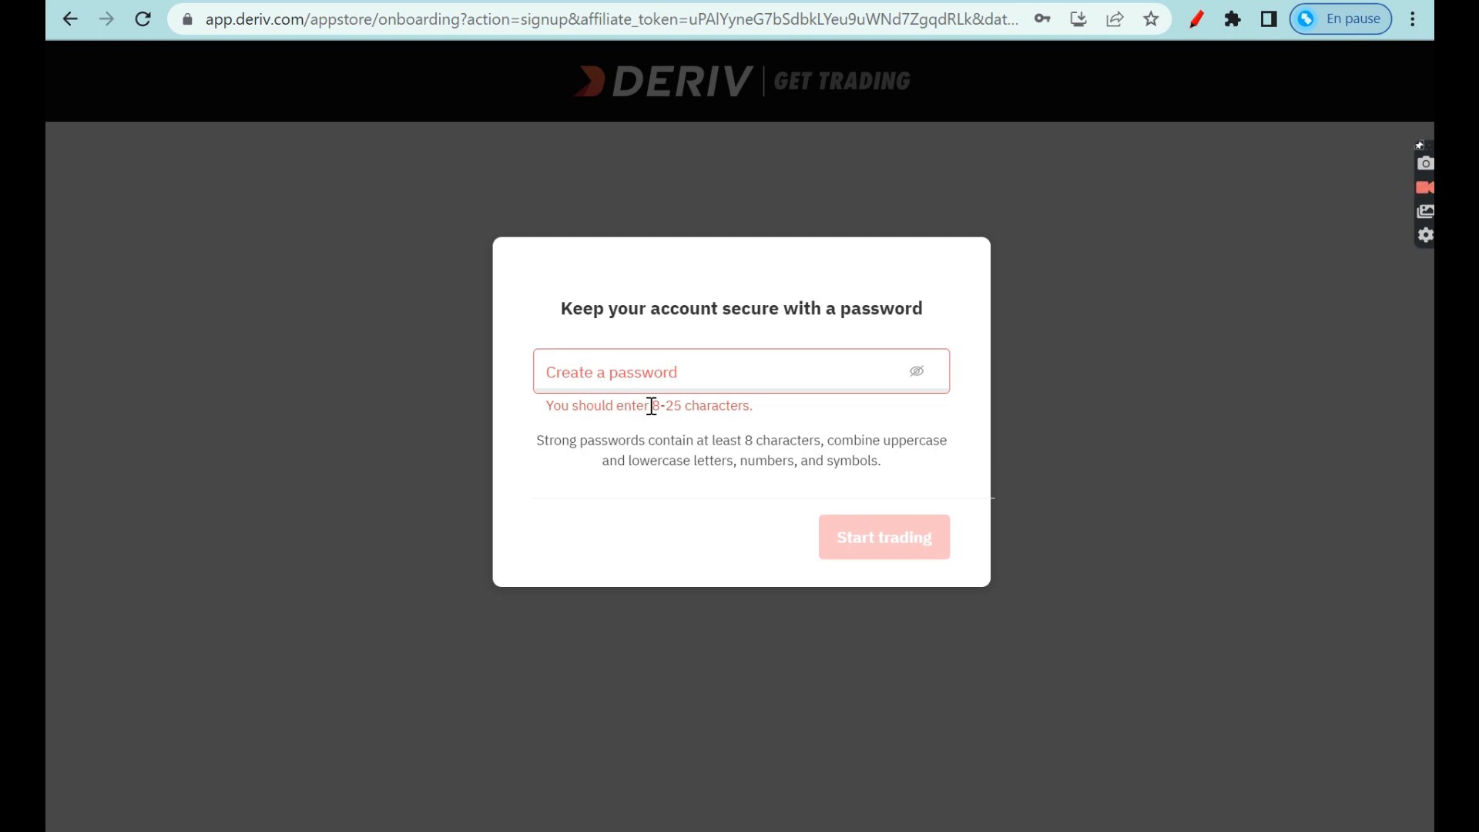
Enter the account password and finish sign-up to reach the Trader's Hub.
{"action": "left_click", "coordinate": [588, 374]}
{"action": "type", "text": "**********"}
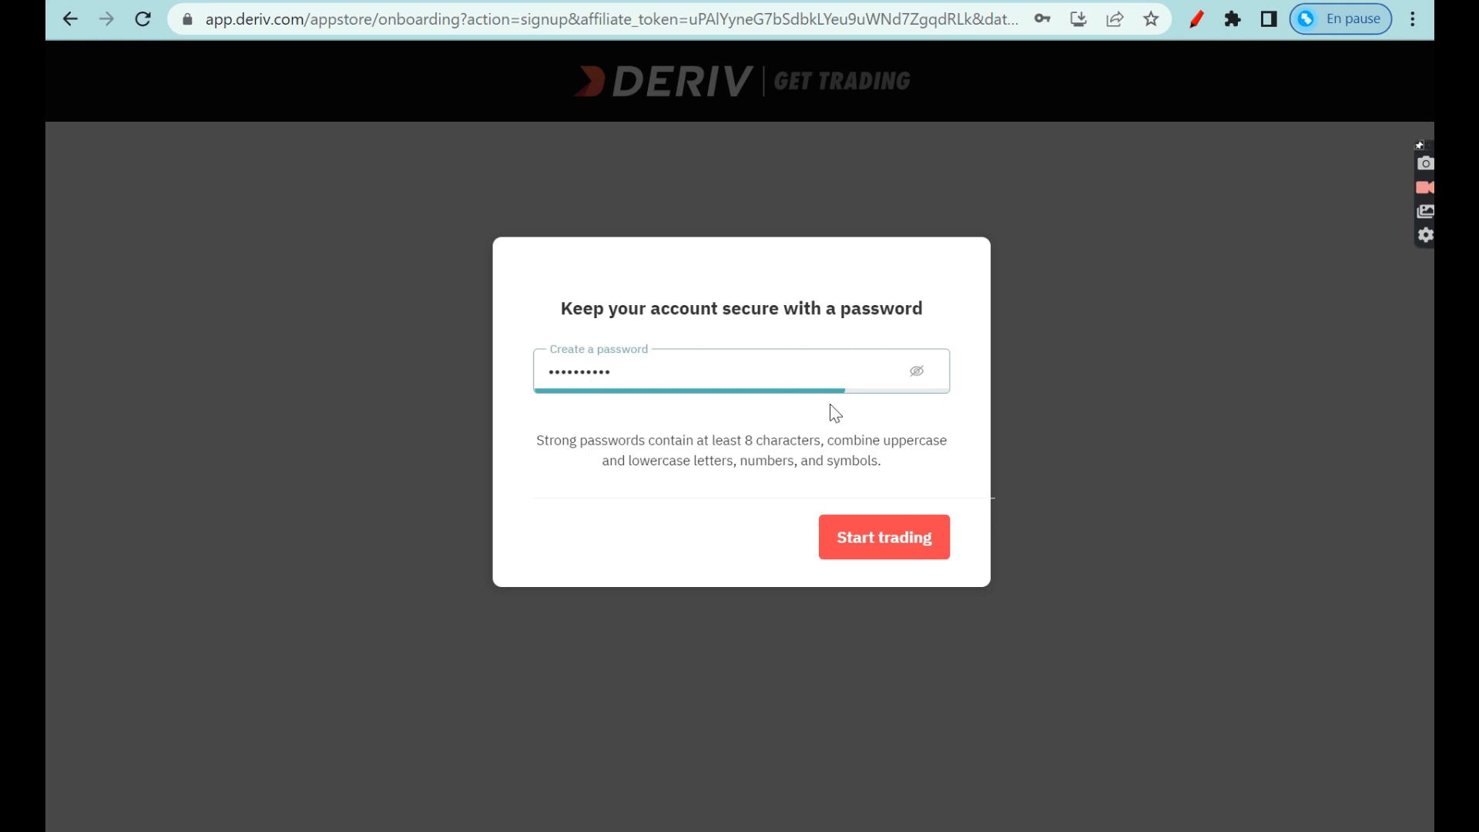
{"action": "key", "text": "BackSpace"}
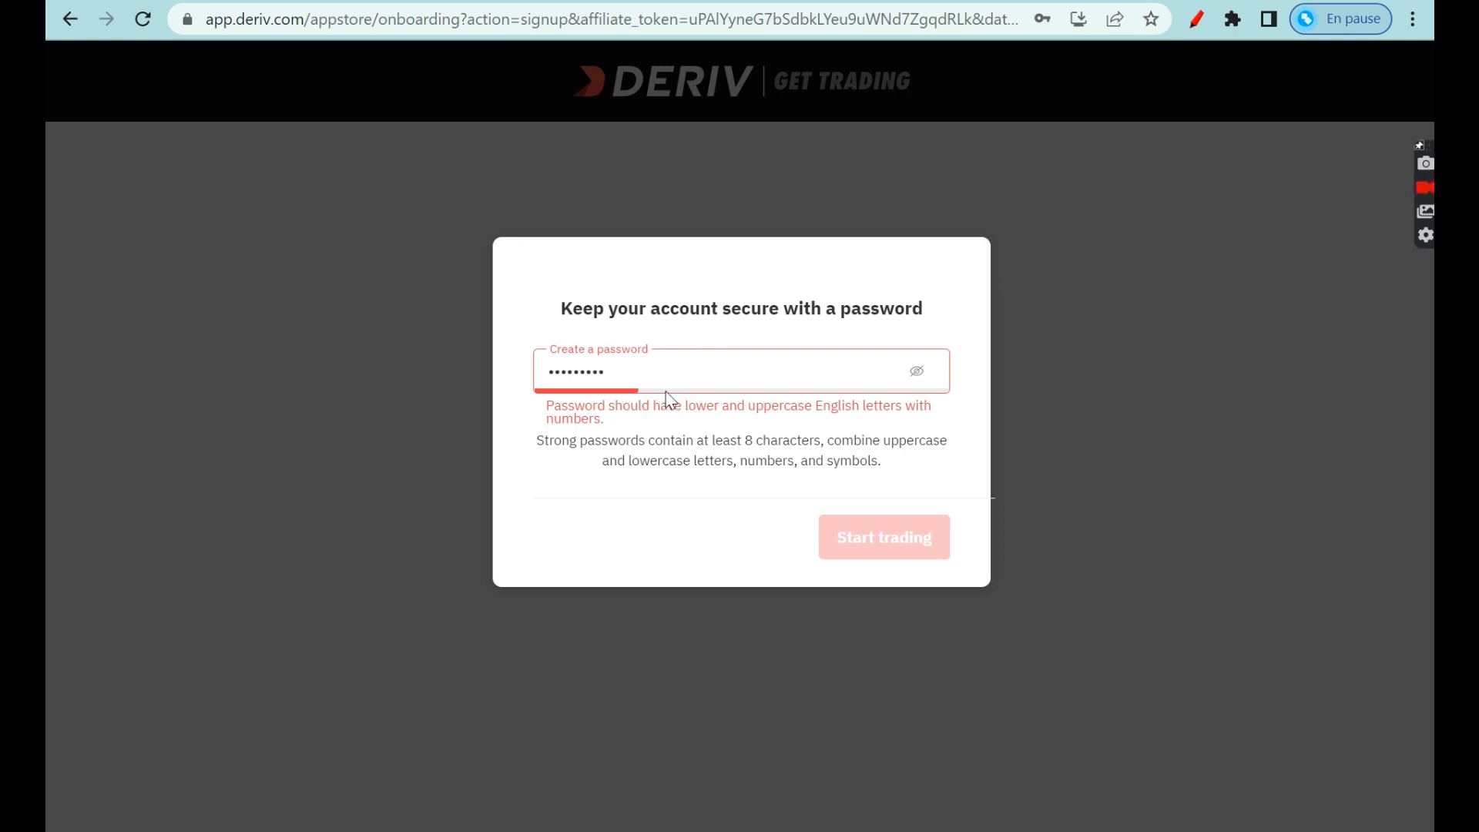
{"action": "type", "text": "1"}
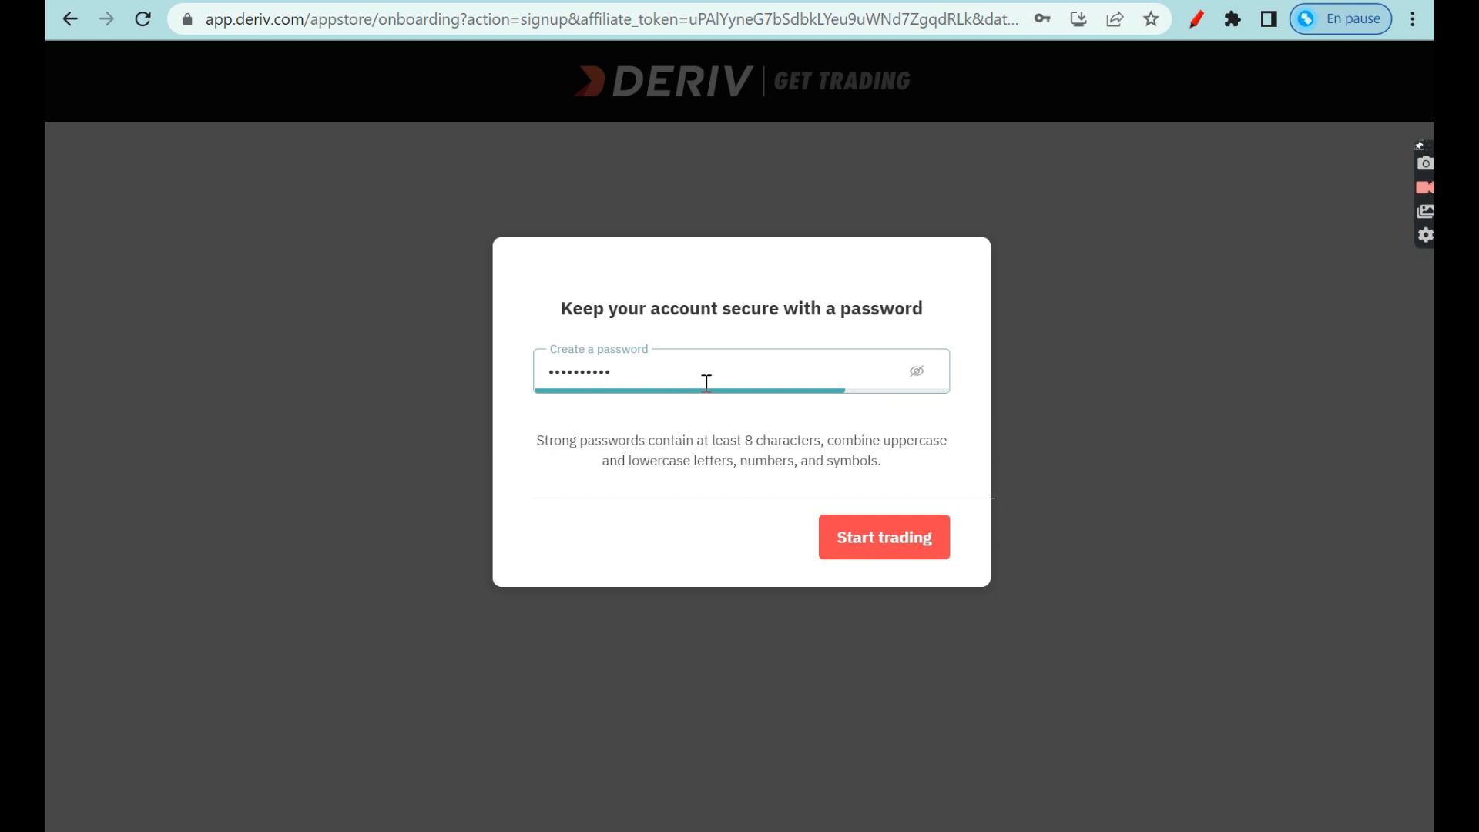
{"action": "key", "text": "BackSpace"}
{"action": "type", "text": "1"}
{"action": "left_click", "coordinate": [865, 552]}
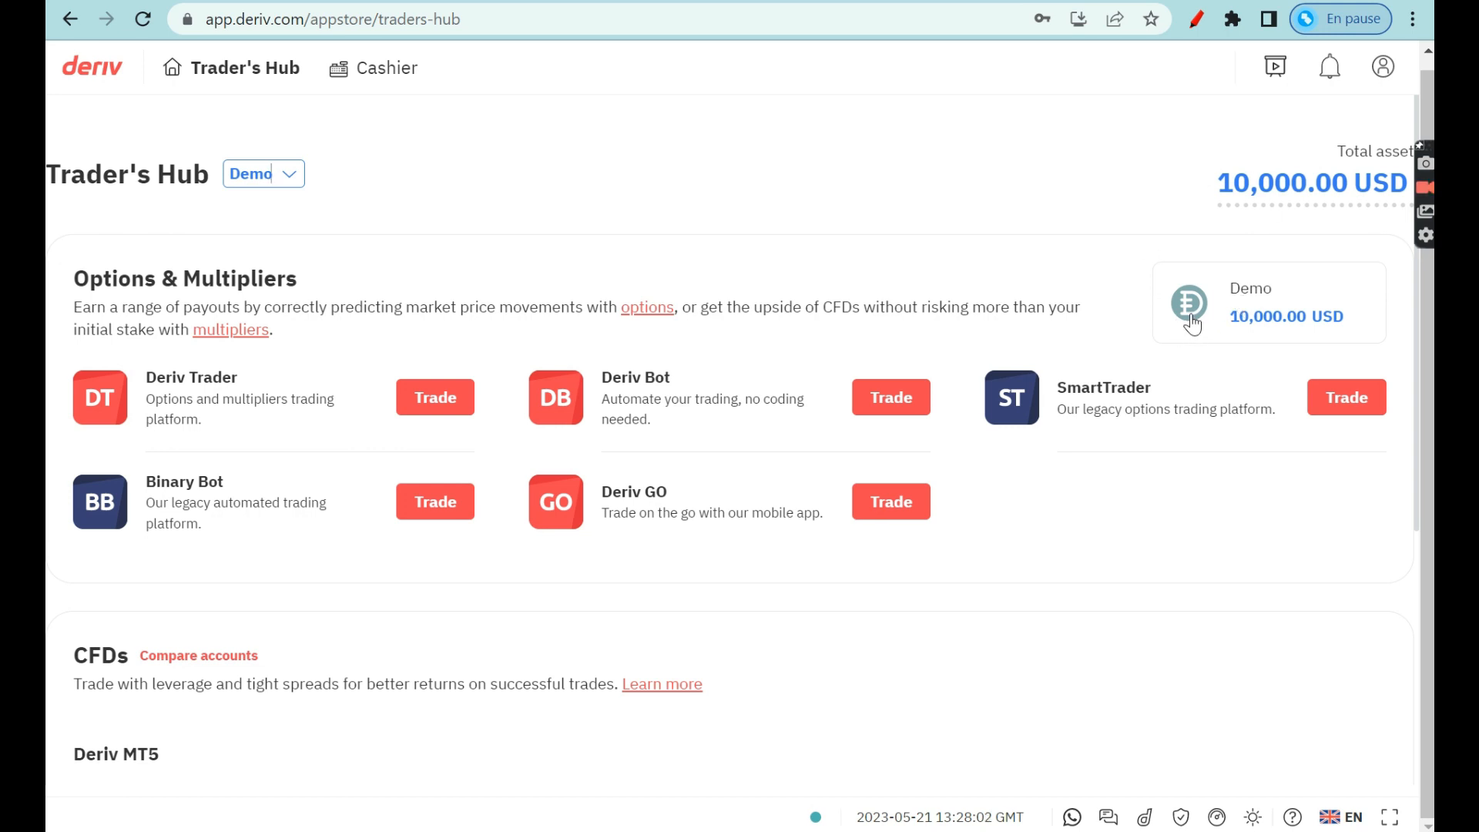
{"action": "left_click", "coordinate": [1196, 19]}
{"action": "mouse_move", "coordinate": [71, 259]}
{"action": "left_mouse_down"}
{"action": "mouse_move", "coordinate": [59, 303]}
{"action": "mouse_move", "coordinate": [294, 299]}
{"action": "left_mouse_up"}
{"action": "mouse_move", "coordinate": [103, 639]}
{"action": "left_mouse_down"}
{"action": "mouse_move", "coordinate": [67, 660]}
{"action": "mouse_move", "coordinate": [136, 676]}
{"action": "left_mouse_up"}
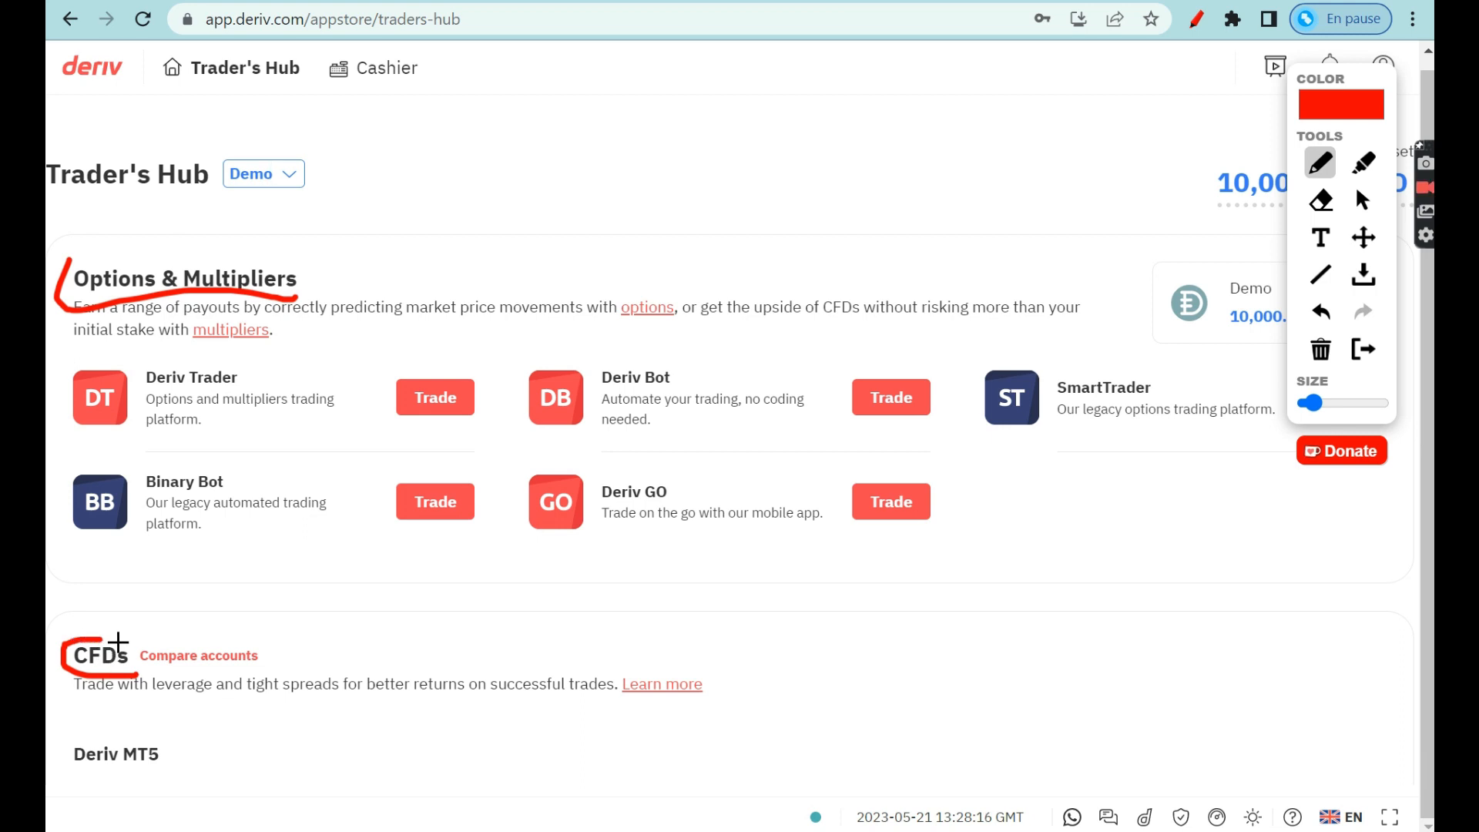
{"action": "mouse_move", "coordinate": [306, 271]}
{"action": "left_mouse_down"}
{"action": "mouse_move", "coordinate": [373, 472]}
{"action": "mouse_move", "coordinate": [357, 562]}
{"action": "mouse_move", "coordinate": [262, 582]}
{"action": "left_mouse_up"}
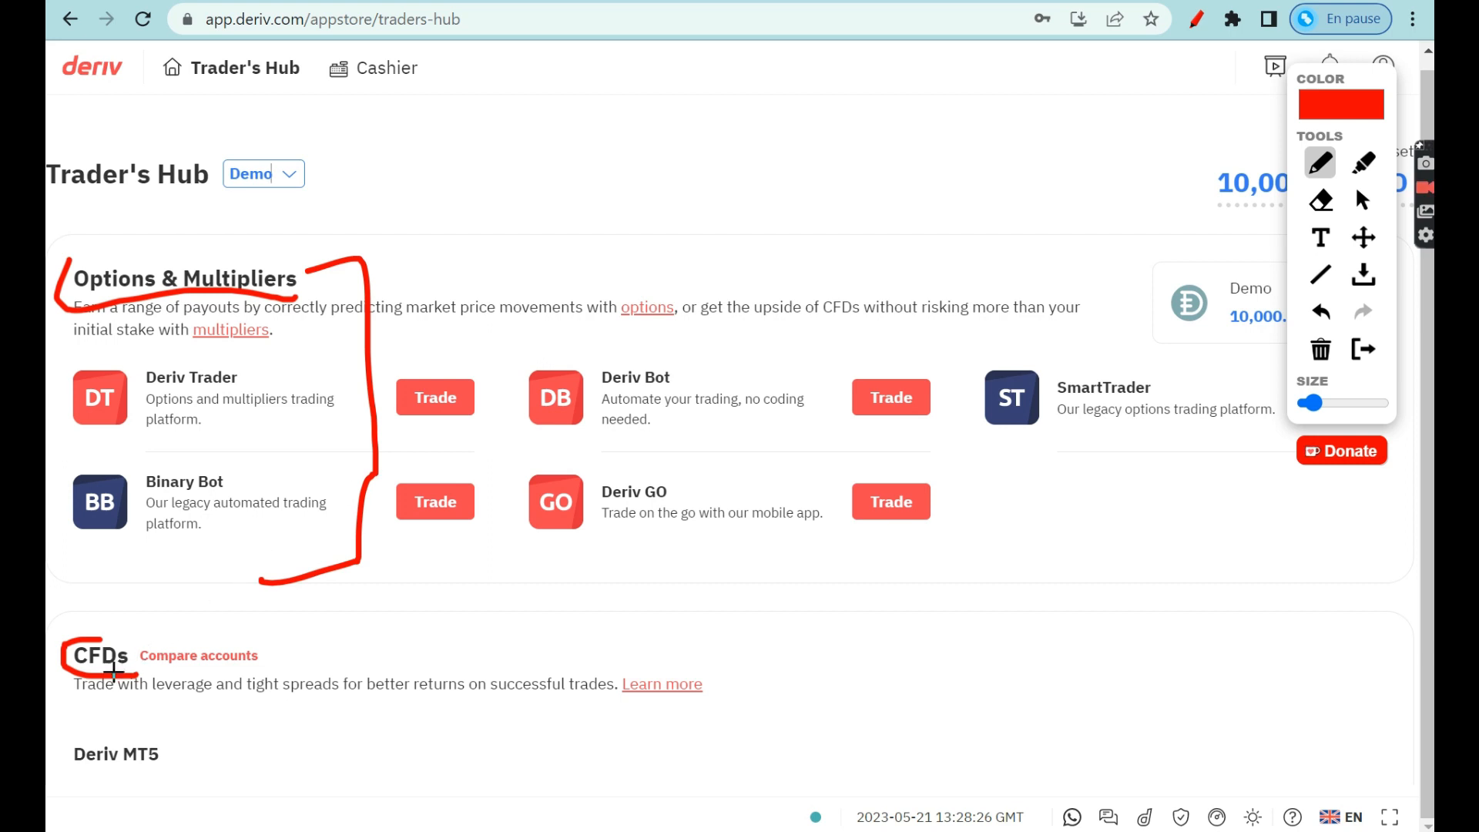
{"action": "left_click_drag", "start_coordinate": [48, 670], "coordinate": [199, 674]}
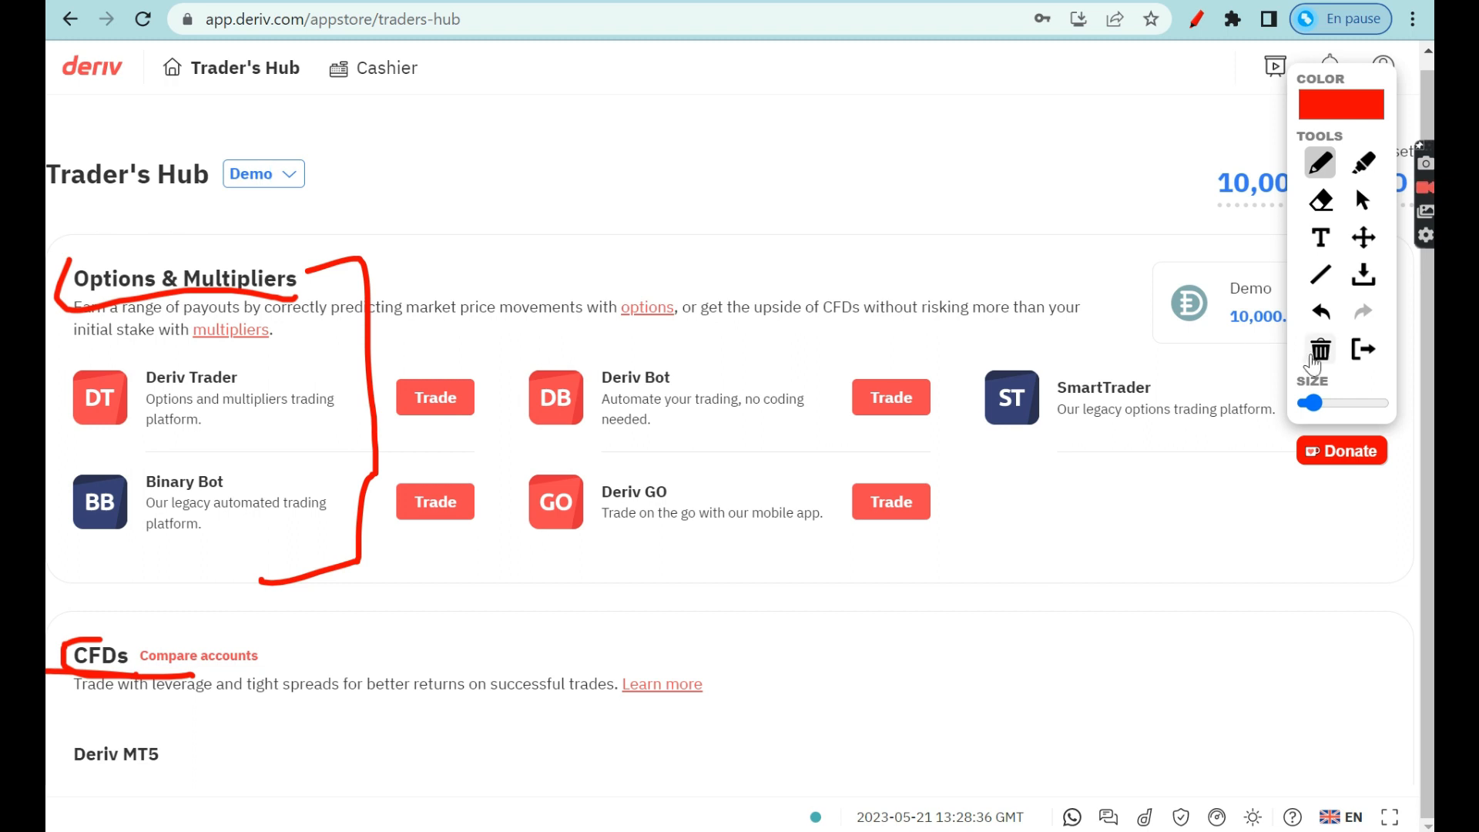
{"action": "left_click", "coordinate": [1320, 369]}
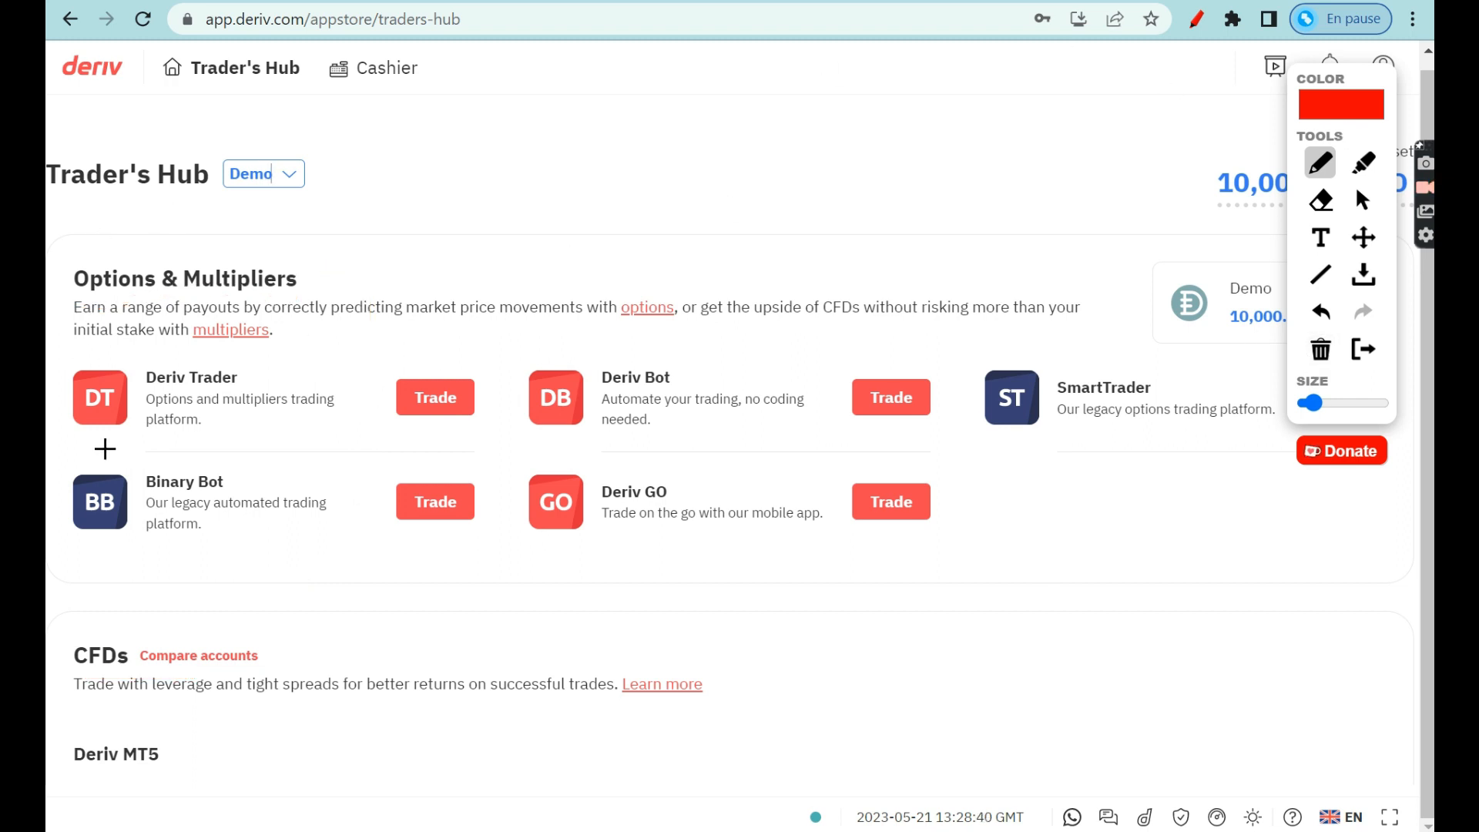
{"action": "left_click_drag", "start_coordinate": [56, 429], "coordinate": [793, 439]}
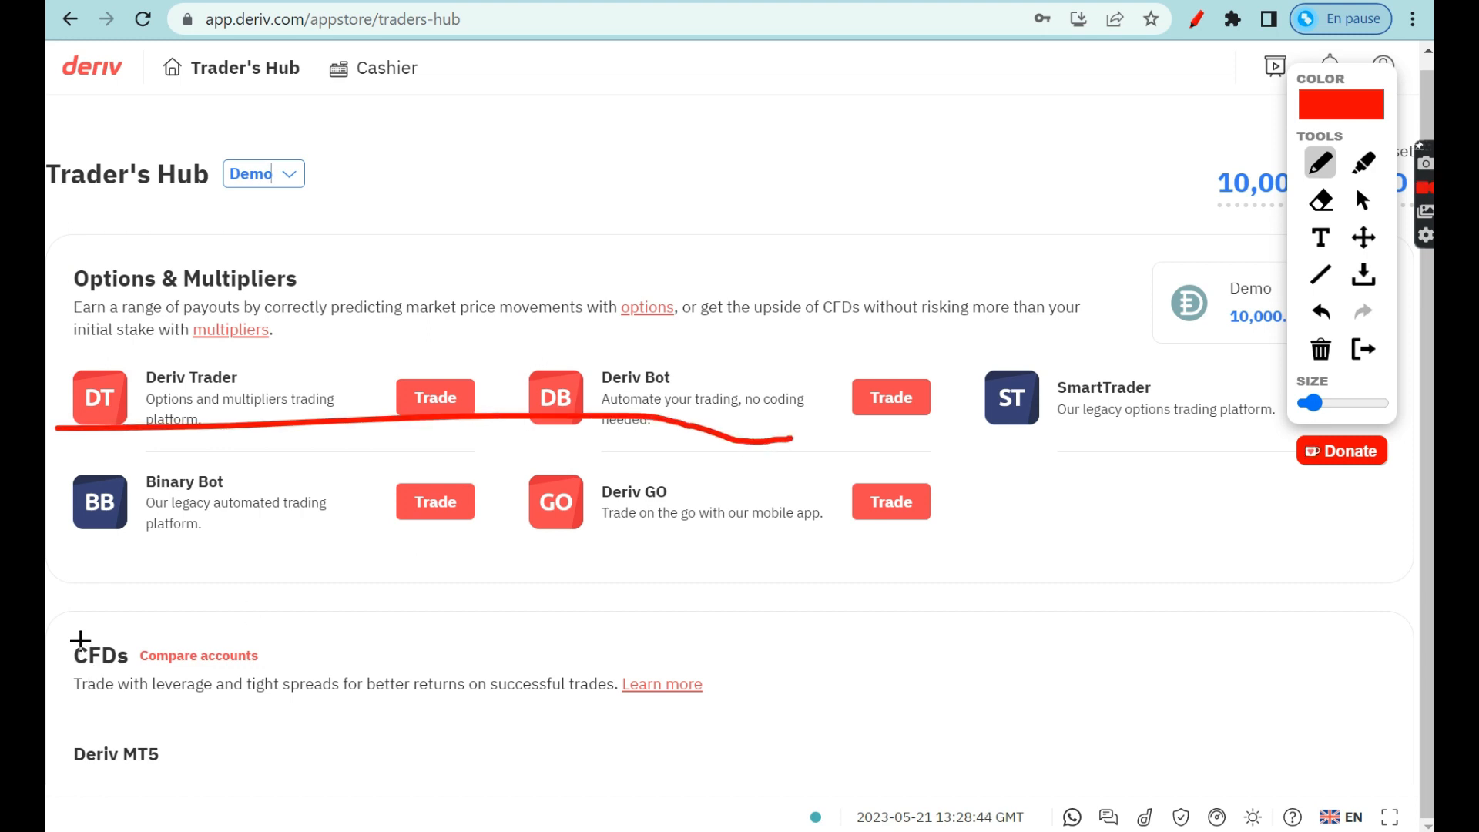
{"action": "left_click_drag", "start_coordinate": [71, 640], "coordinate": [53, 818]}
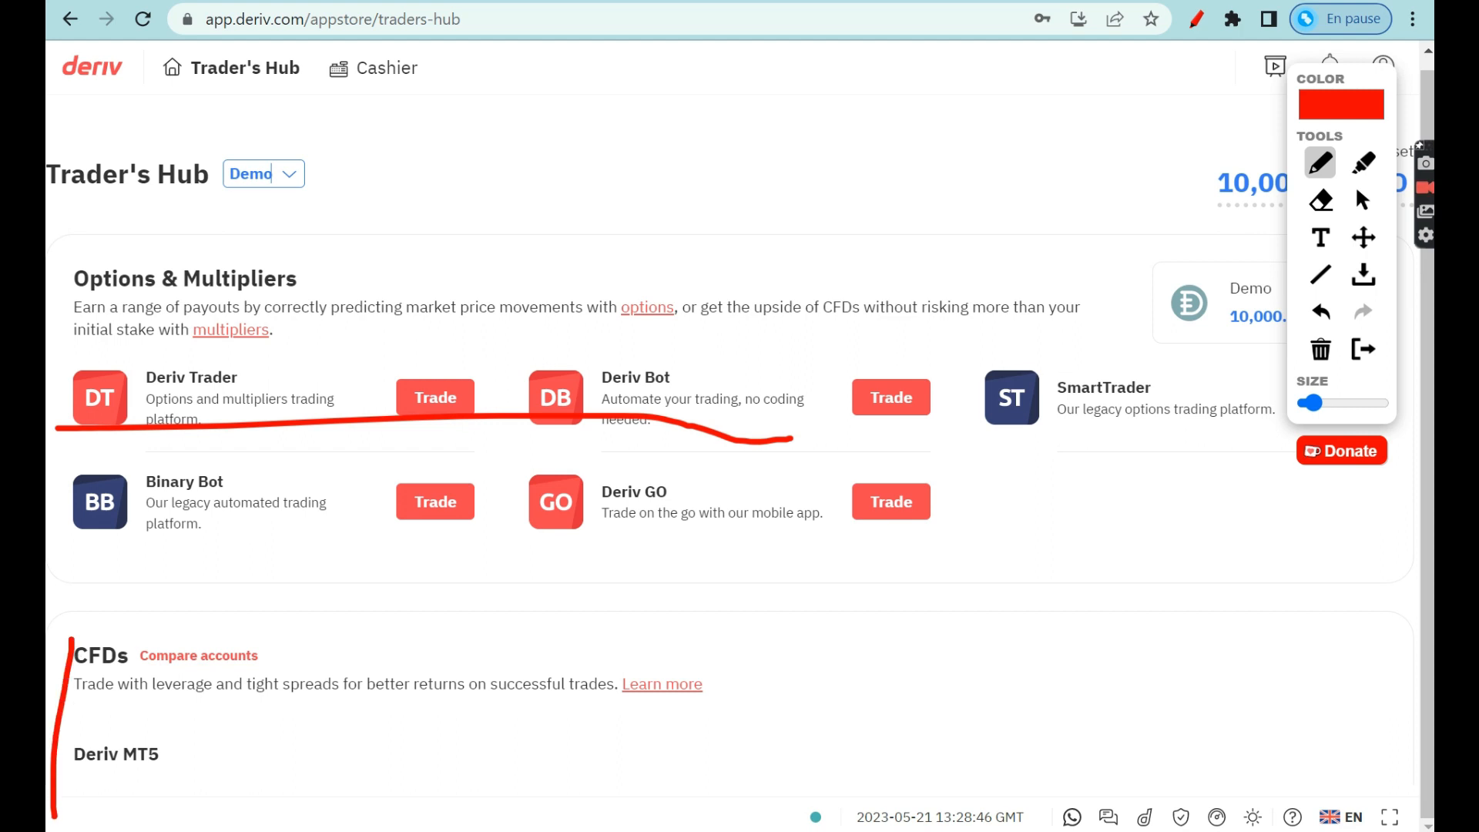
{"action": "left_click", "coordinate": [1320, 349]}
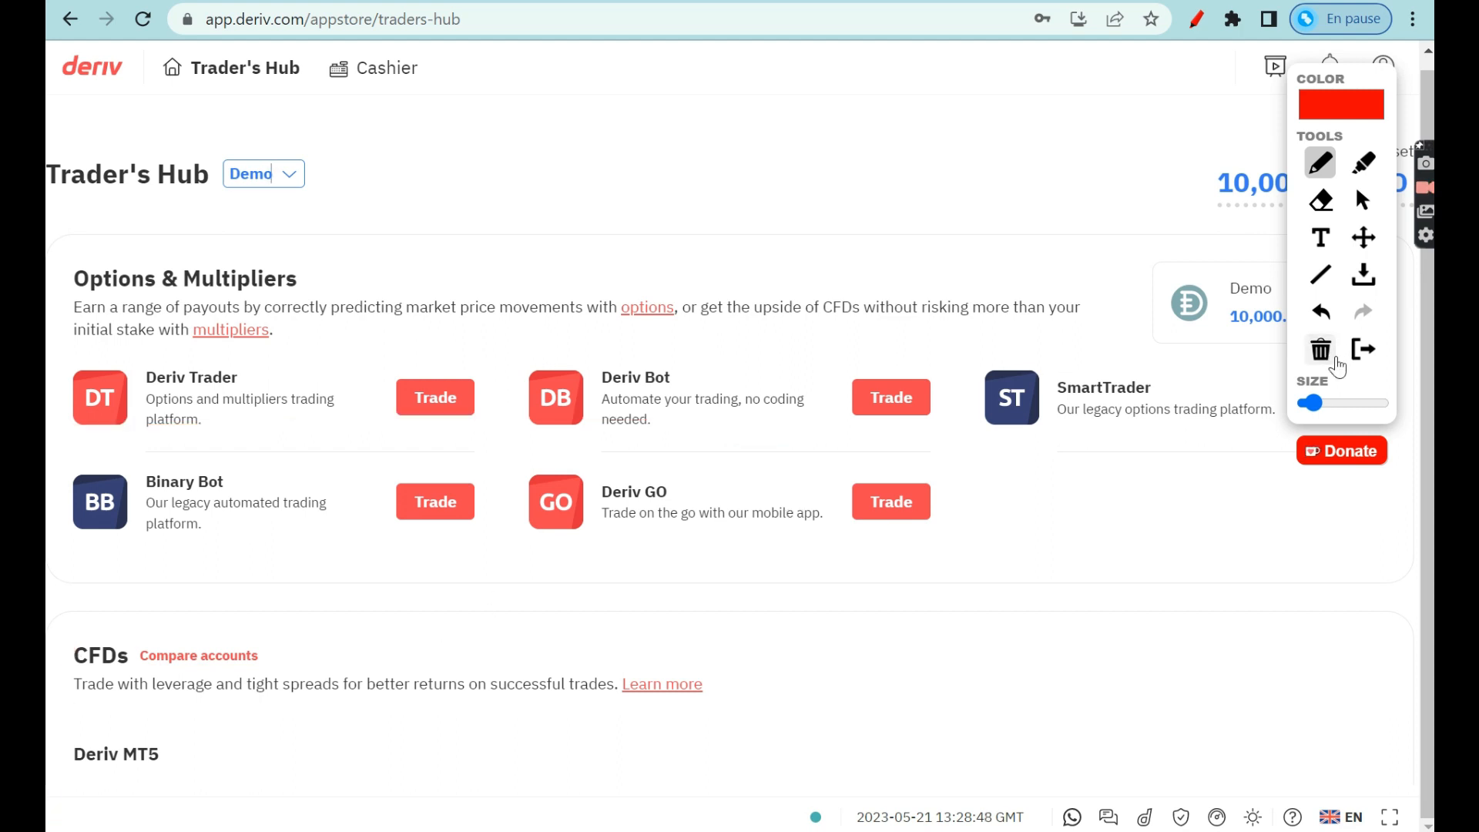
{"action": "left_click", "coordinate": [1197, 20]}
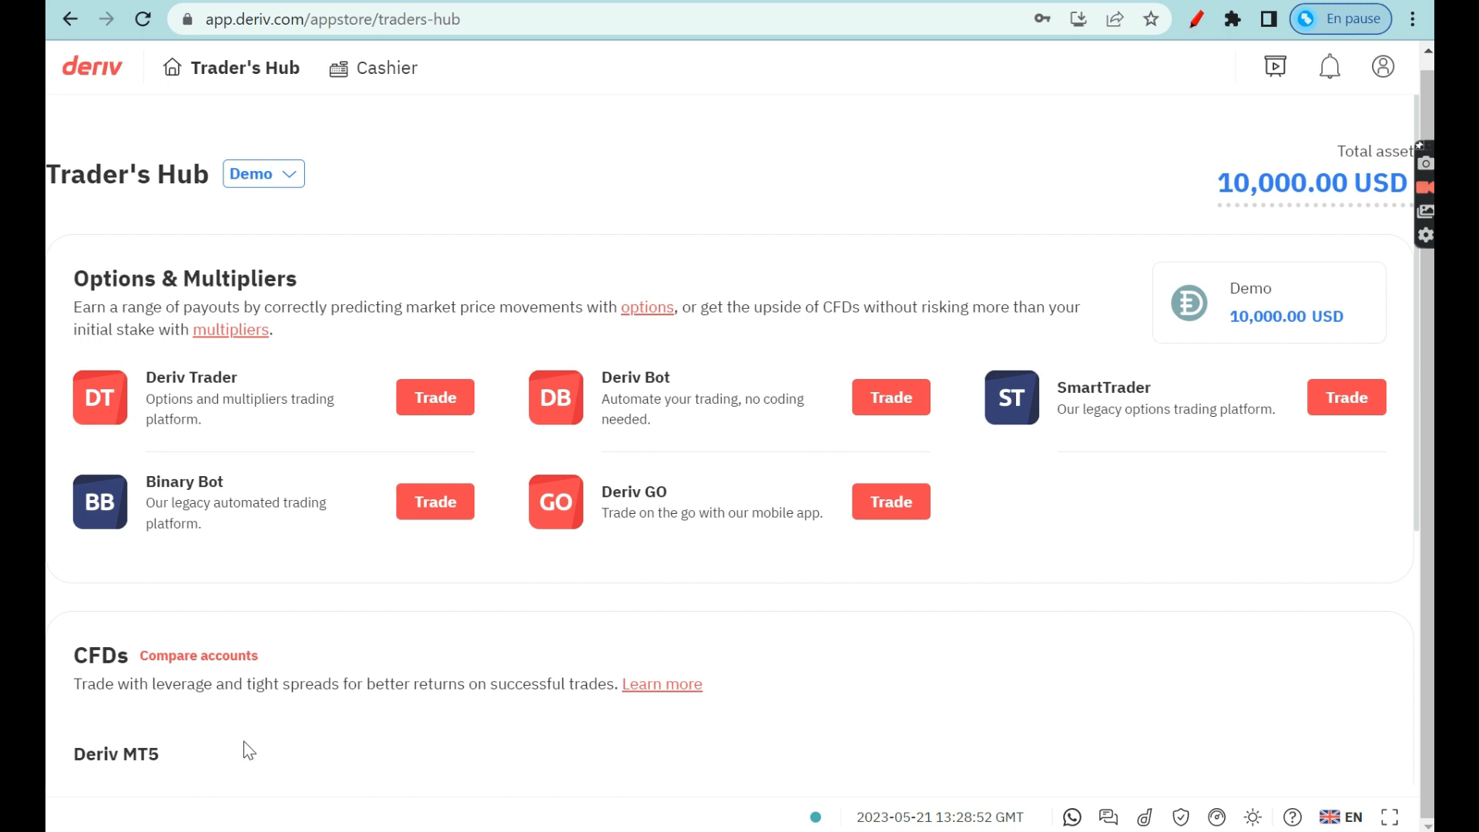
Get the Derived Demo MT5 account by creating an MT5 password, then confirm success.
{"action": "scroll", "coordinate": [244, 742], "scroll_direction": "down", "scroll_amount": 3}
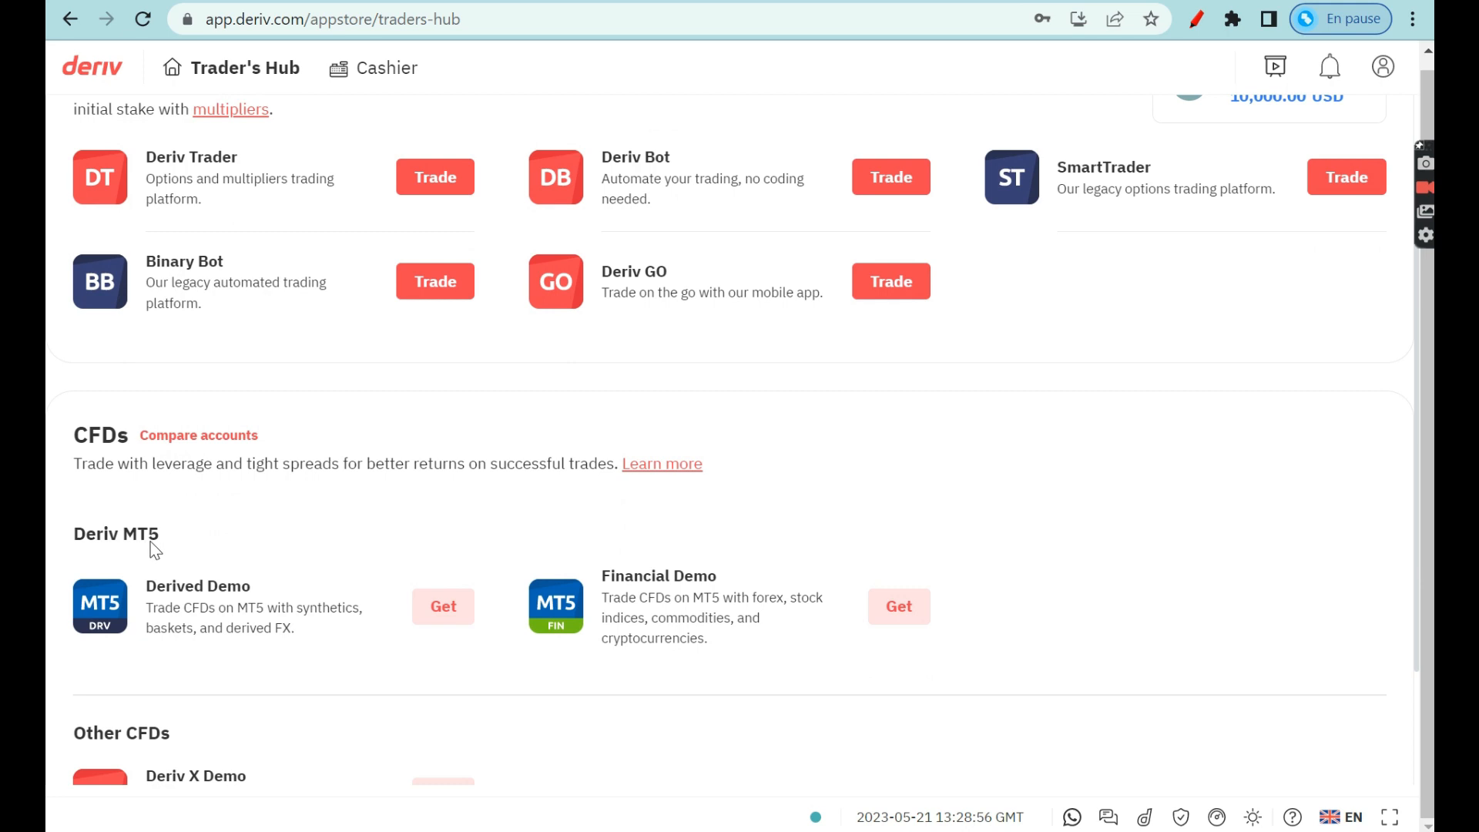
{"action": "scroll", "coordinate": [357, 562], "scroll_direction": "down", "scroll_amount": 1}
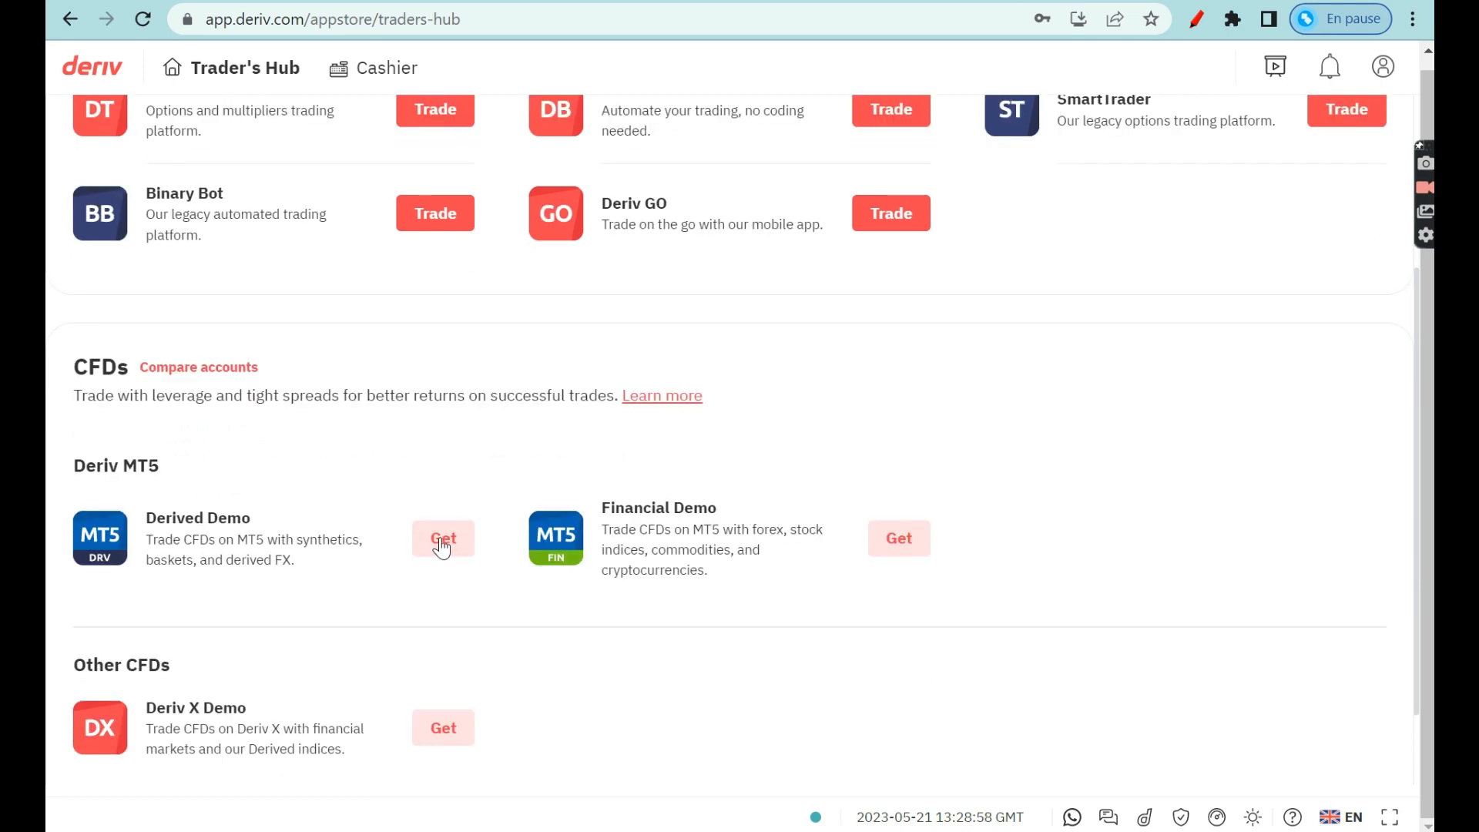
{"action": "left_click", "coordinate": [445, 543]}
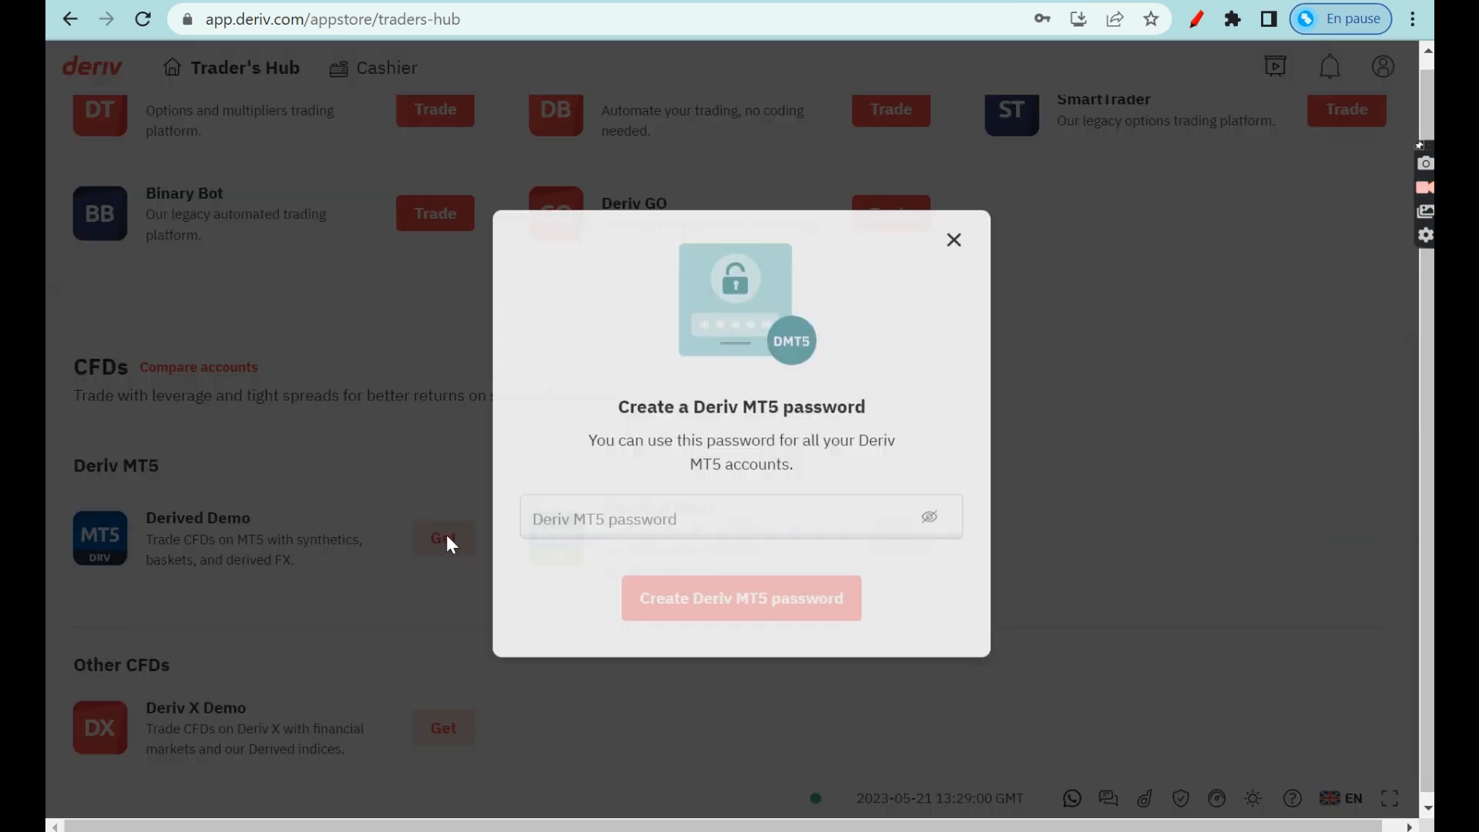
{"action": "left_click", "coordinate": [589, 513]}
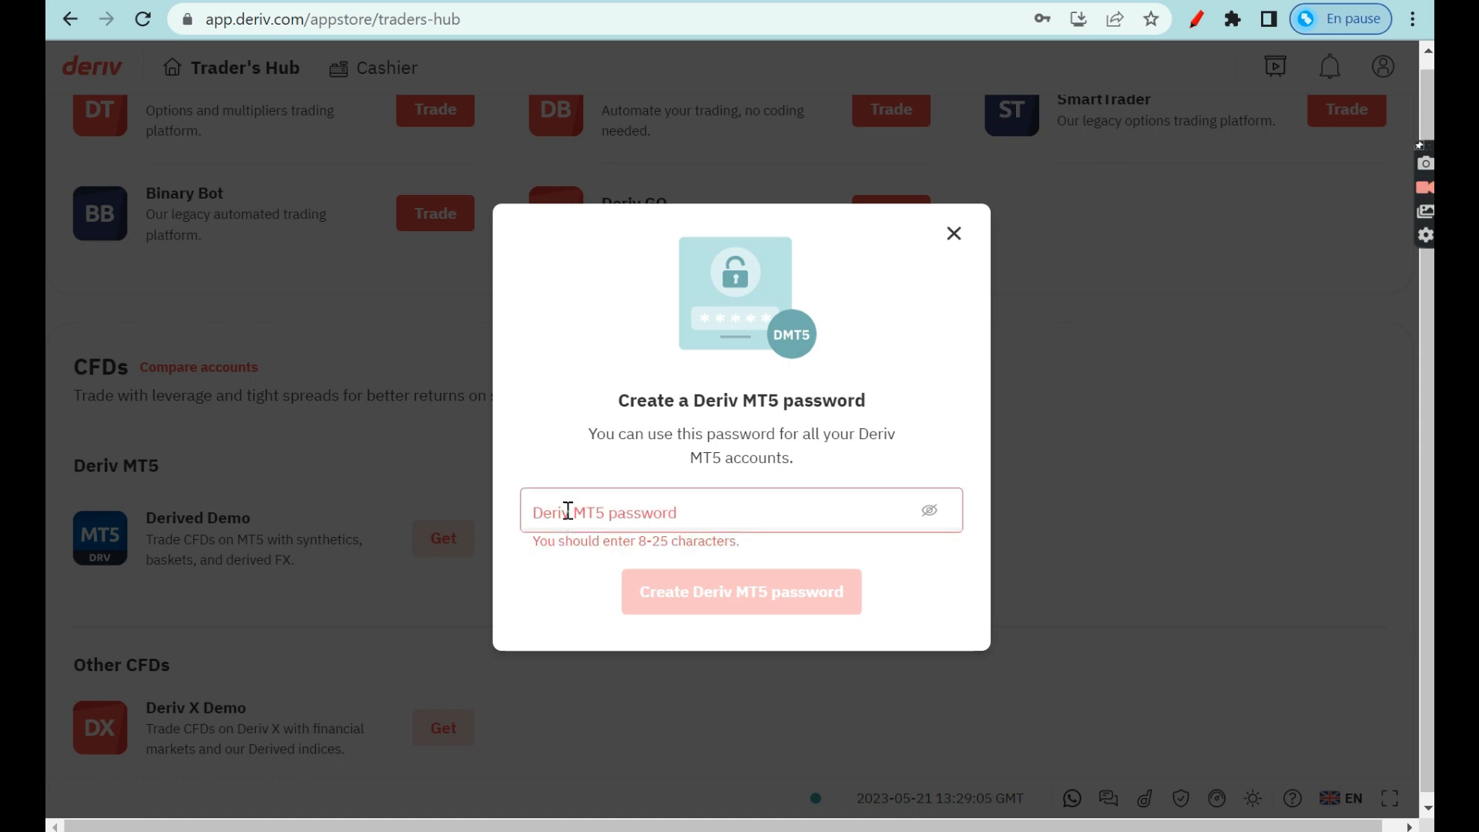
{"action": "type", "text": "••••••"}
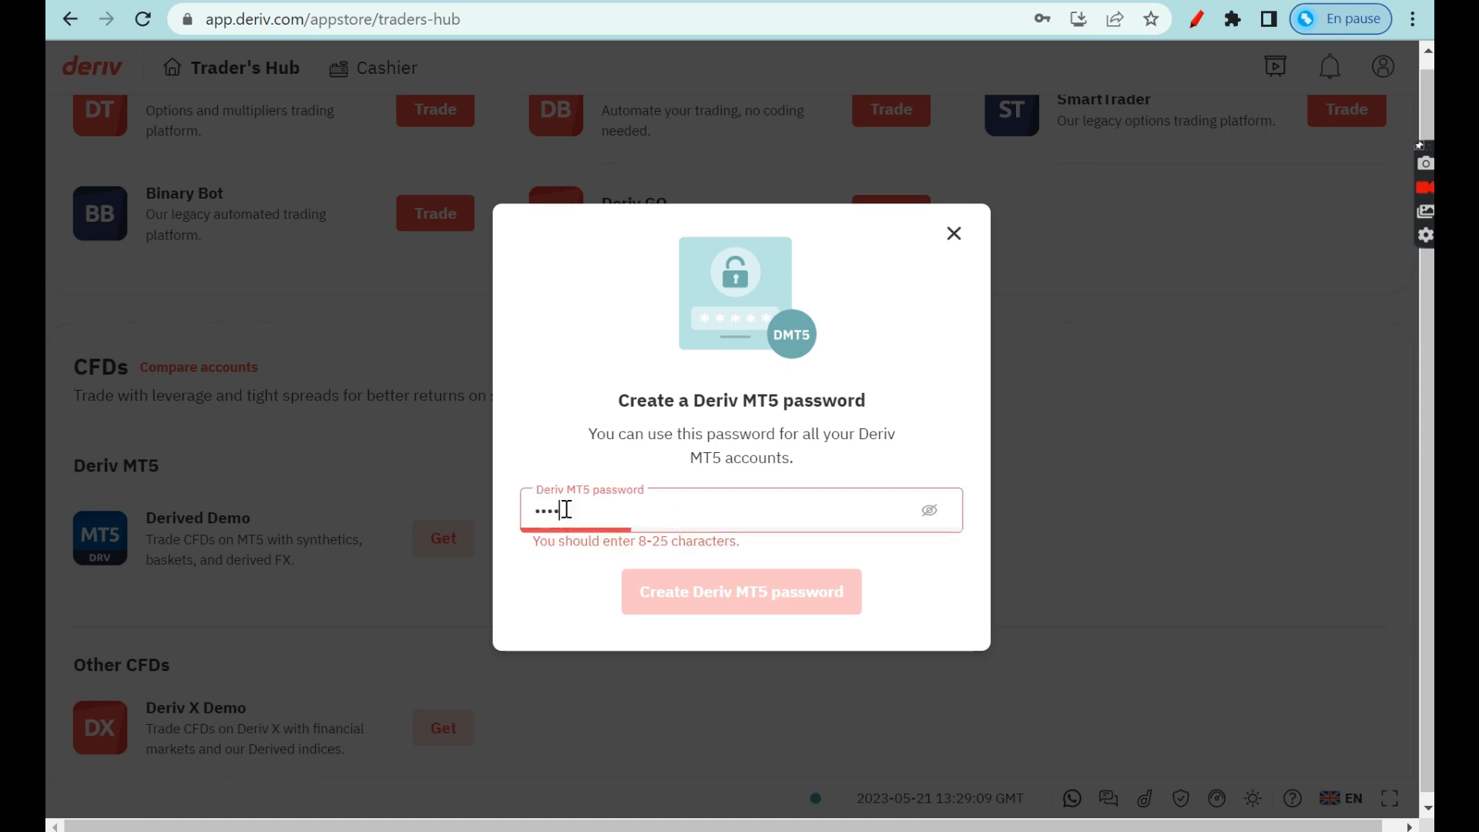
{"action": "type", "text": "••••"}
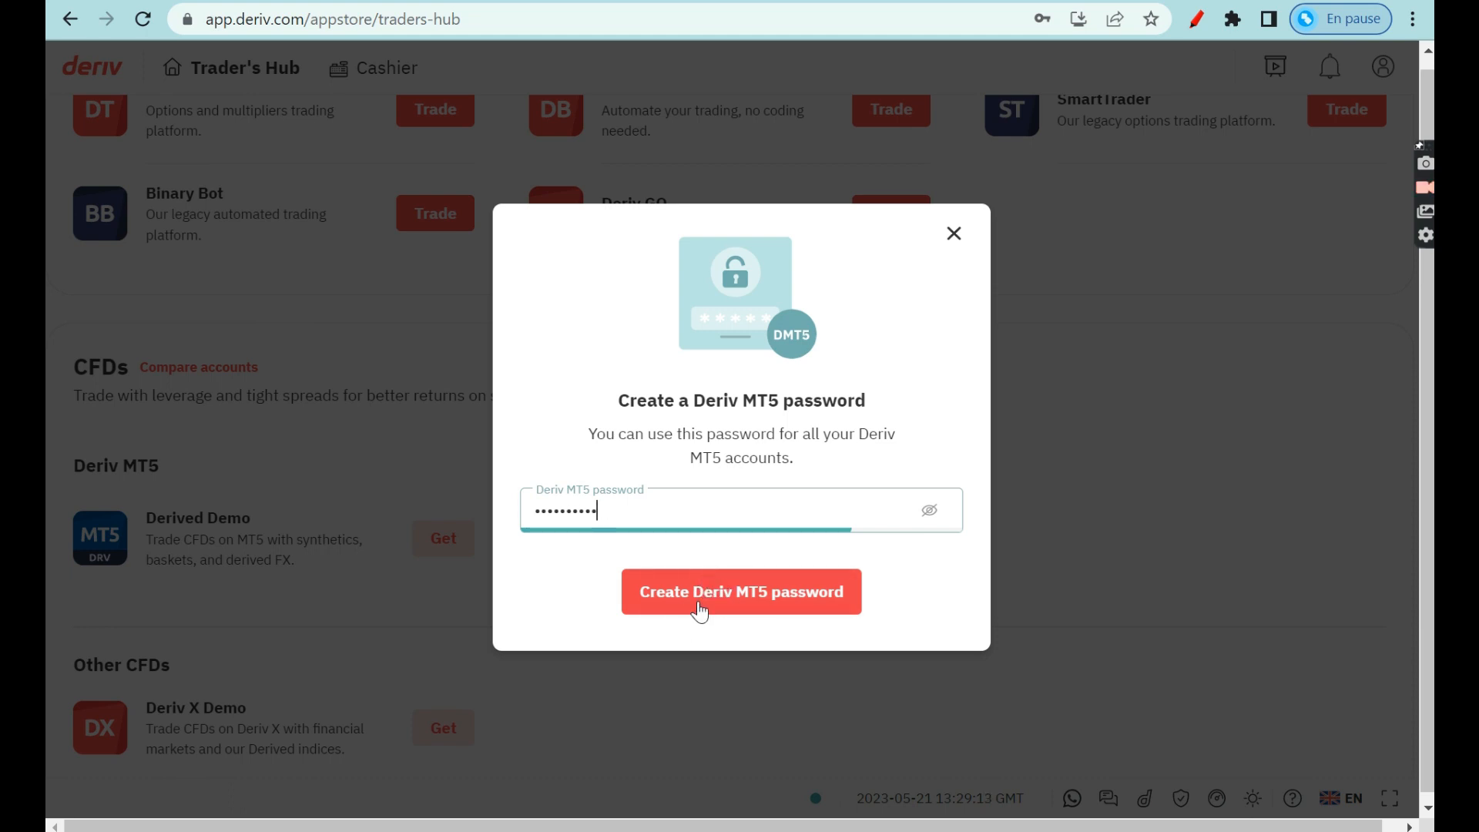
{"action": "left_click", "coordinate": [733, 599]}
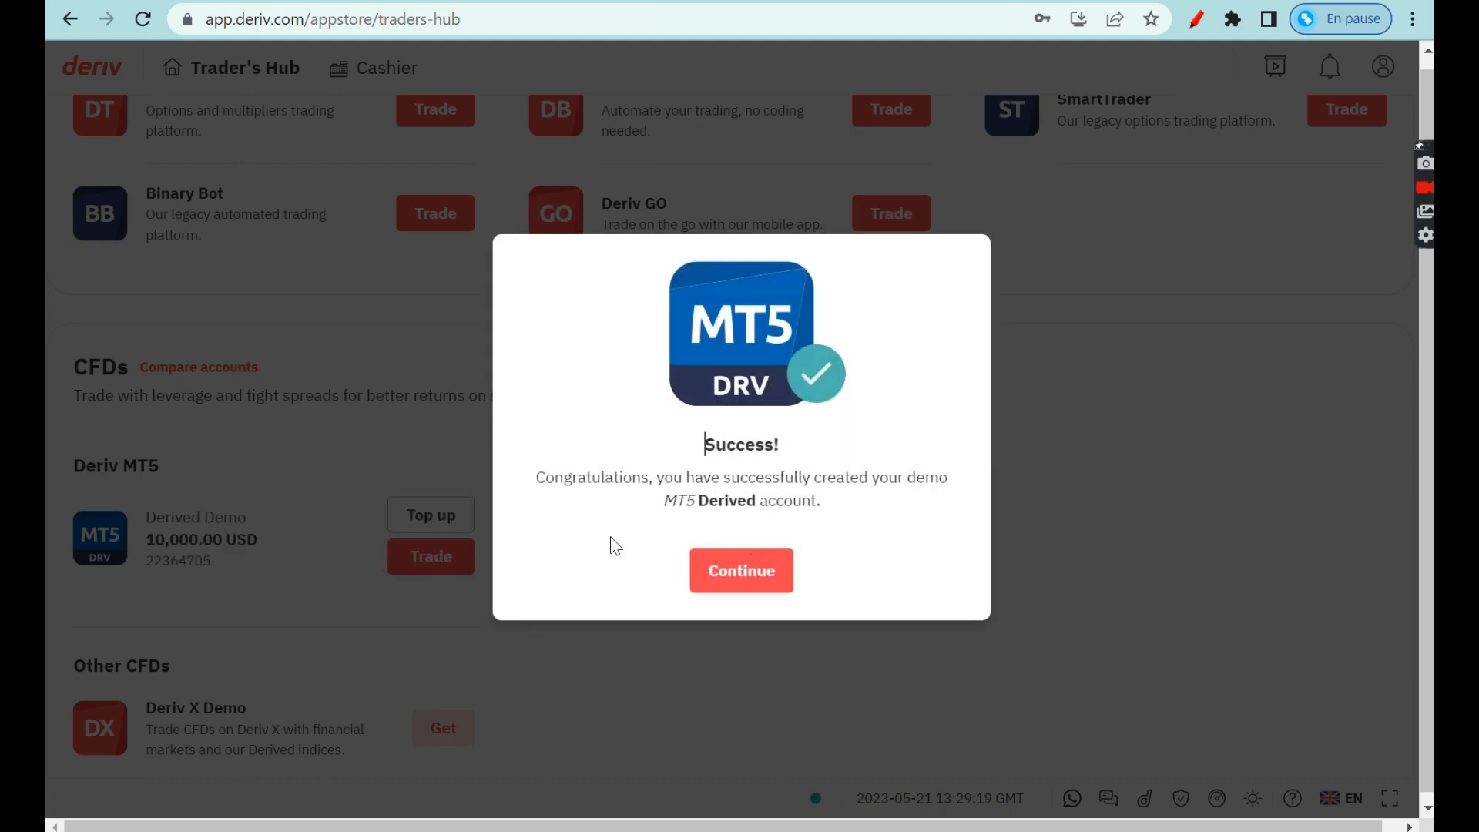
{"action": "left_click", "coordinate": [746, 576]}
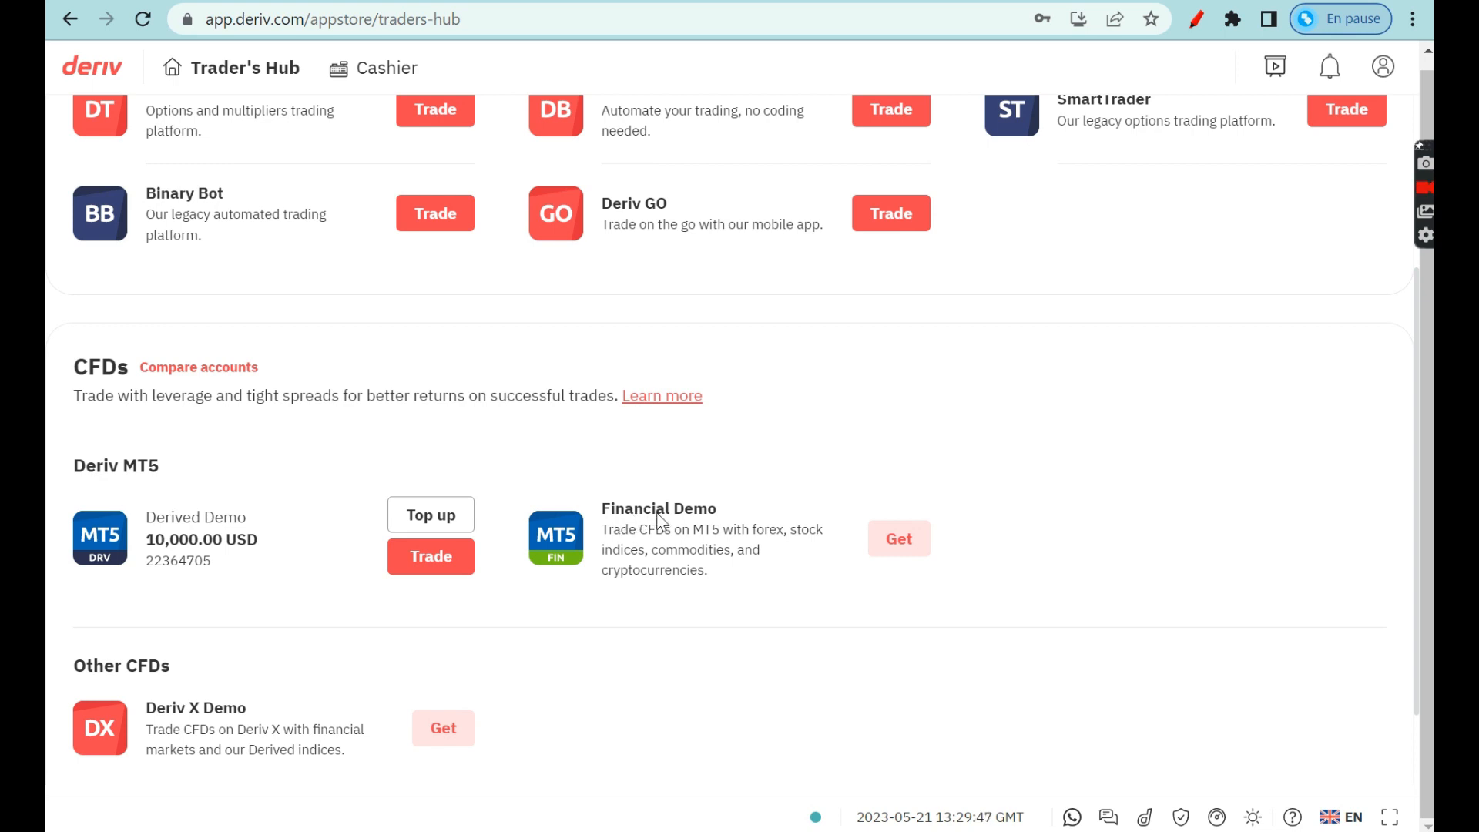
Add the Financial Demo MT5 account using the MT5 password and confirm success.
{"action": "left_click", "coordinate": [914, 545]}
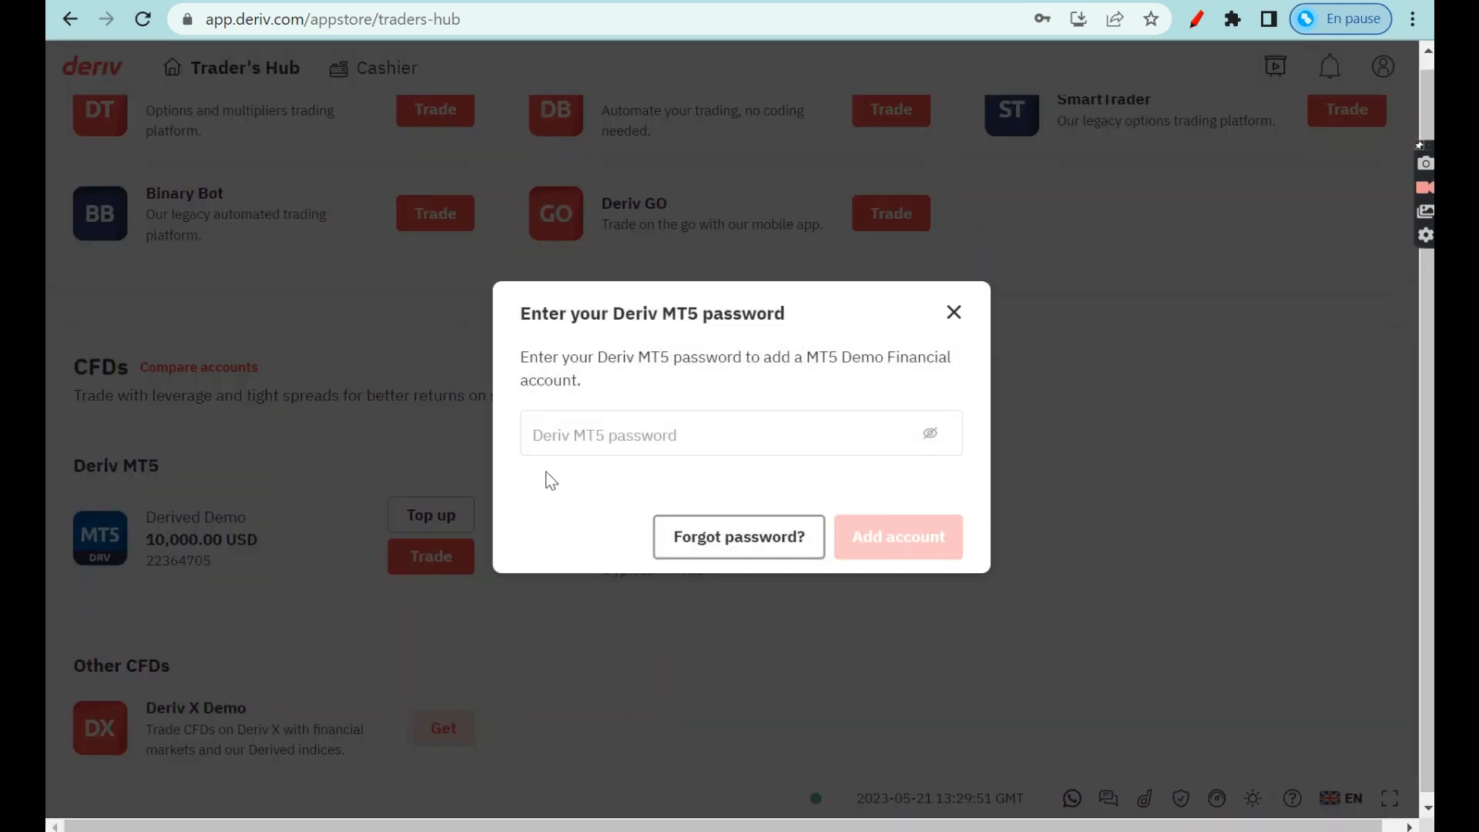
{"action": "left_click", "coordinate": [531, 451]}
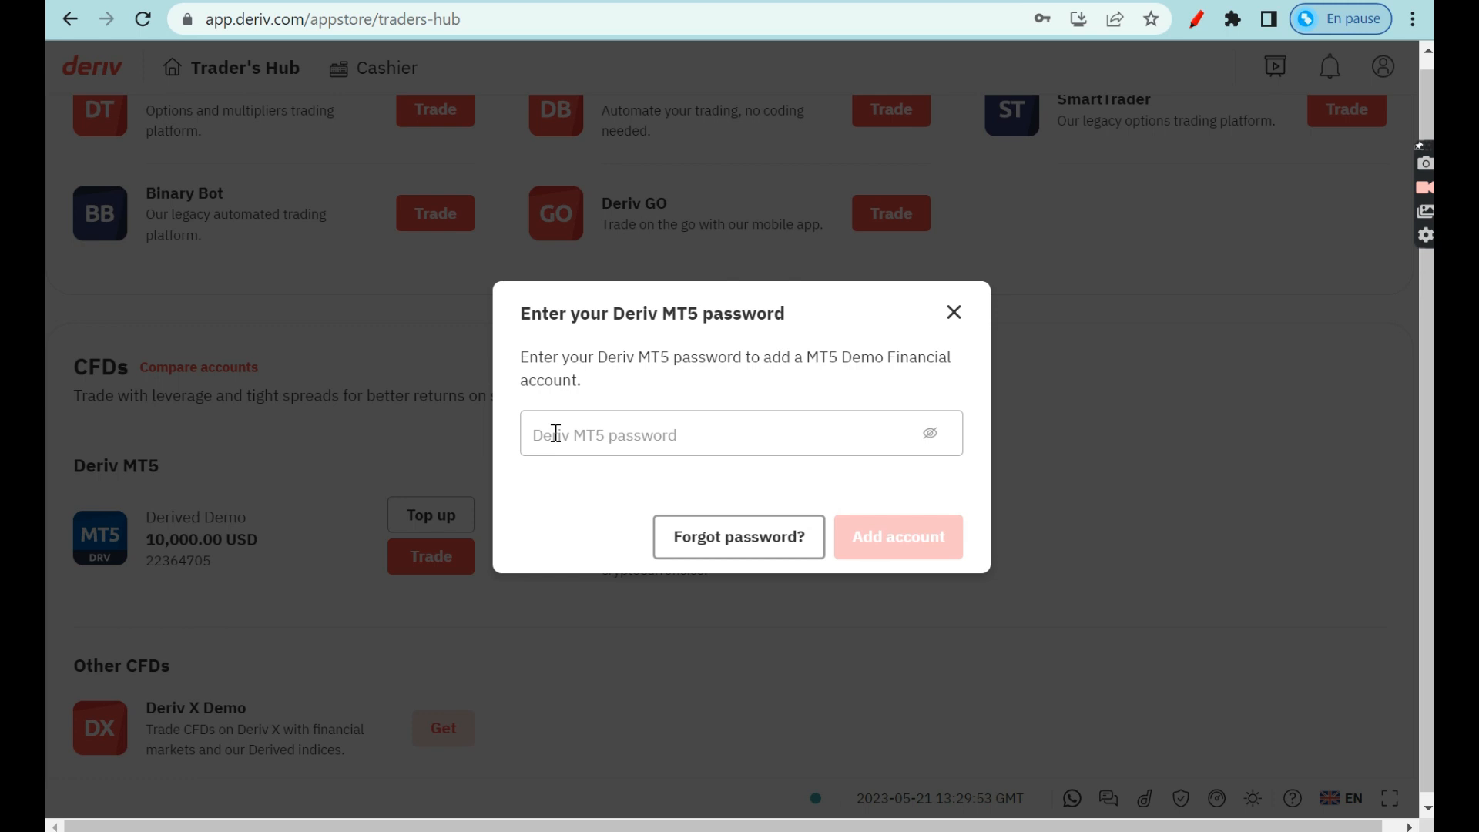
{"action": "type", "text": "••••••••••"}
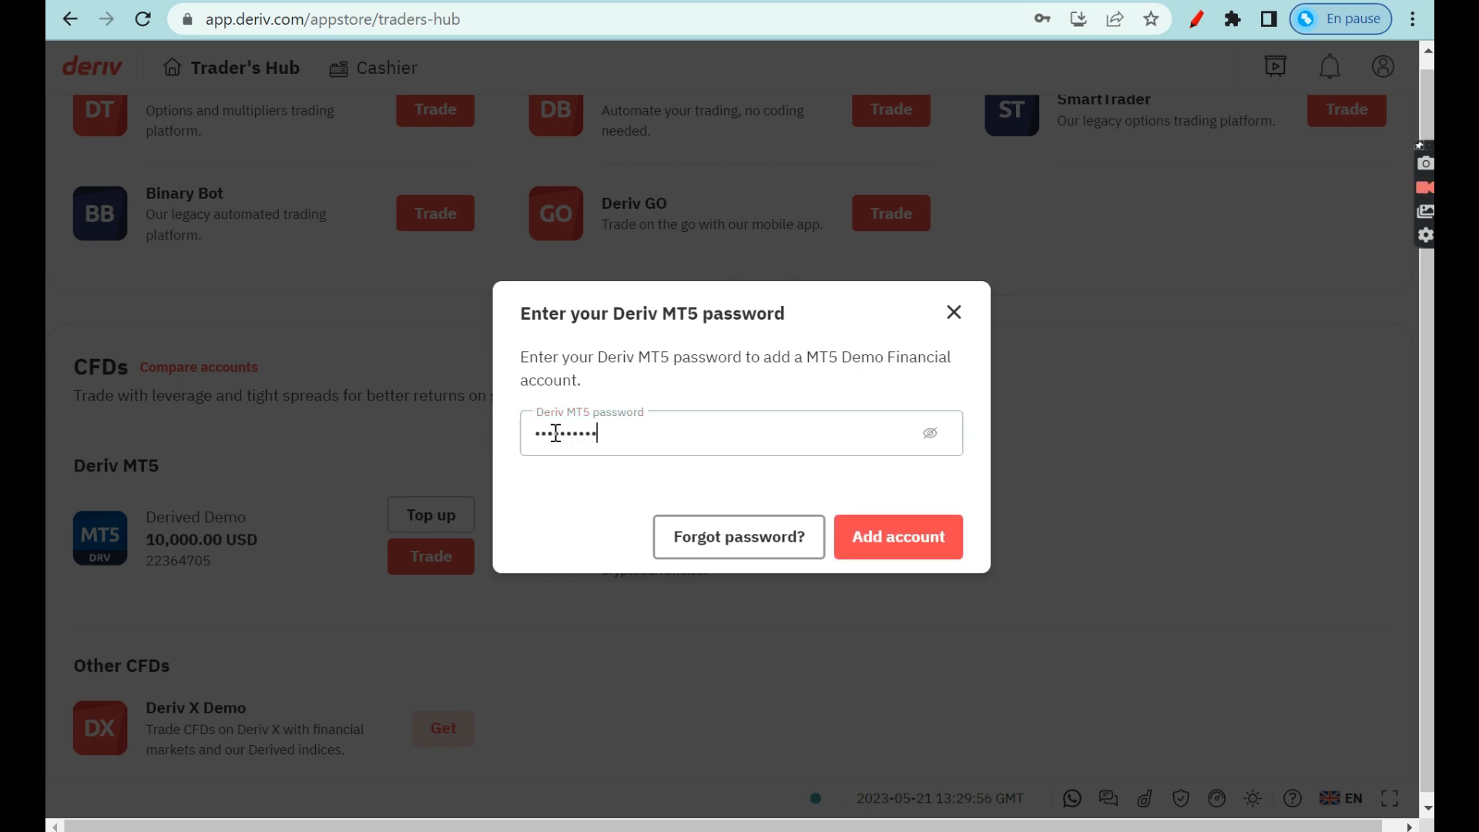
{"action": "left_click", "coordinate": [910, 547]}
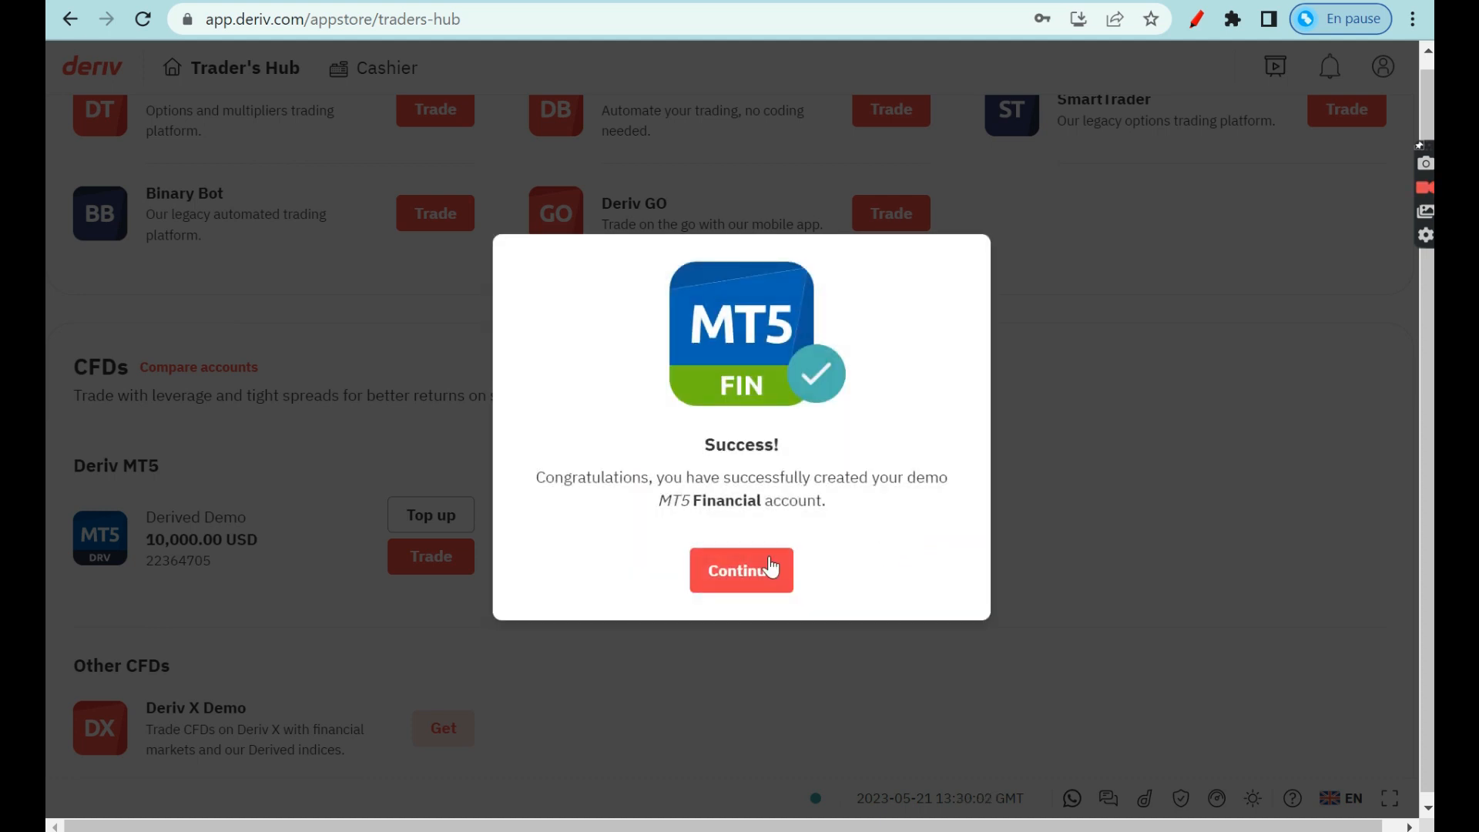
{"action": "left_click", "coordinate": [771, 571]}
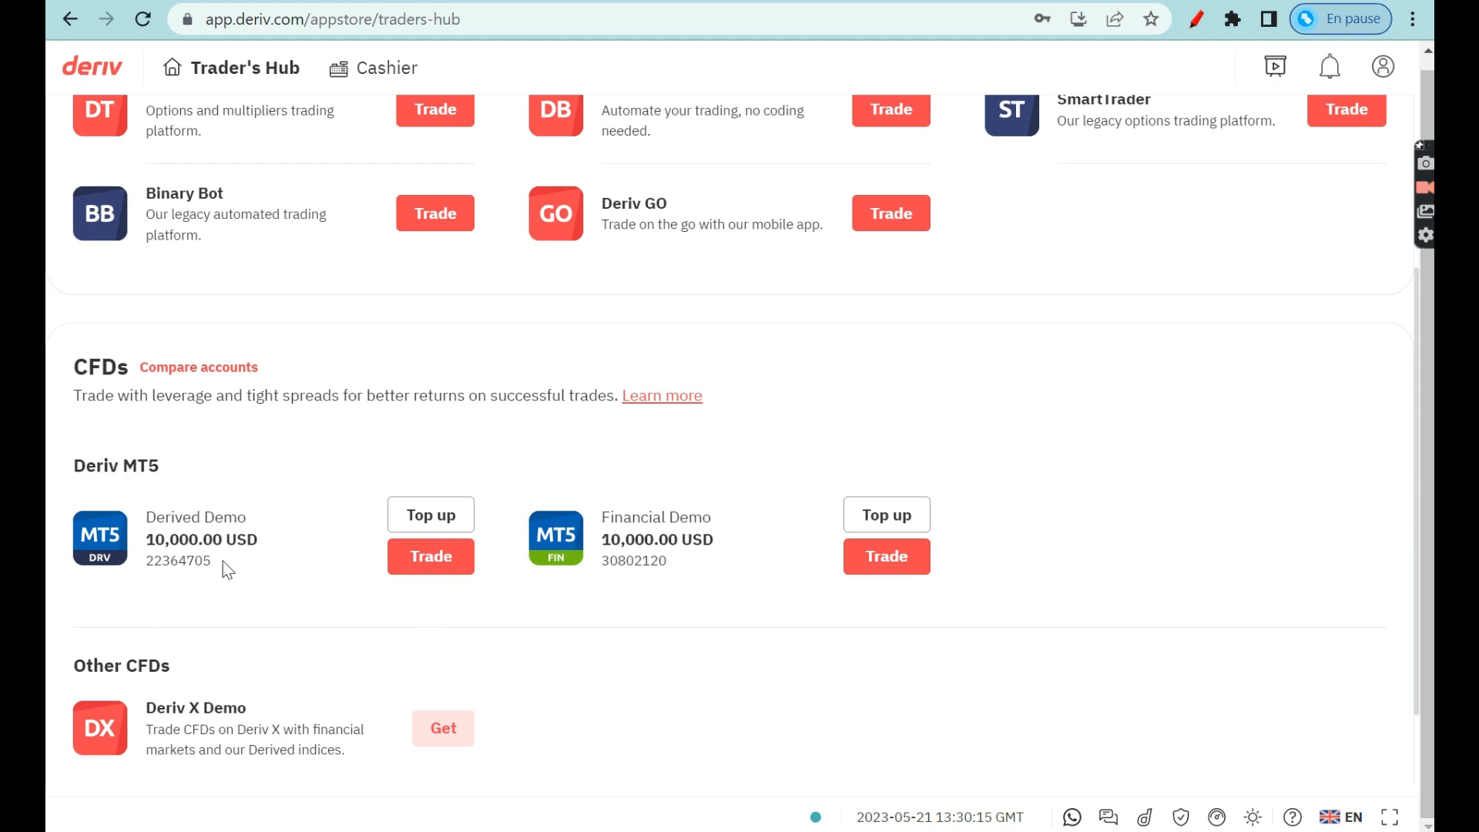
{"action": "scroll", "coordinate": [334, 611], "scroll_direction": "up", "scroll_amount": 3}
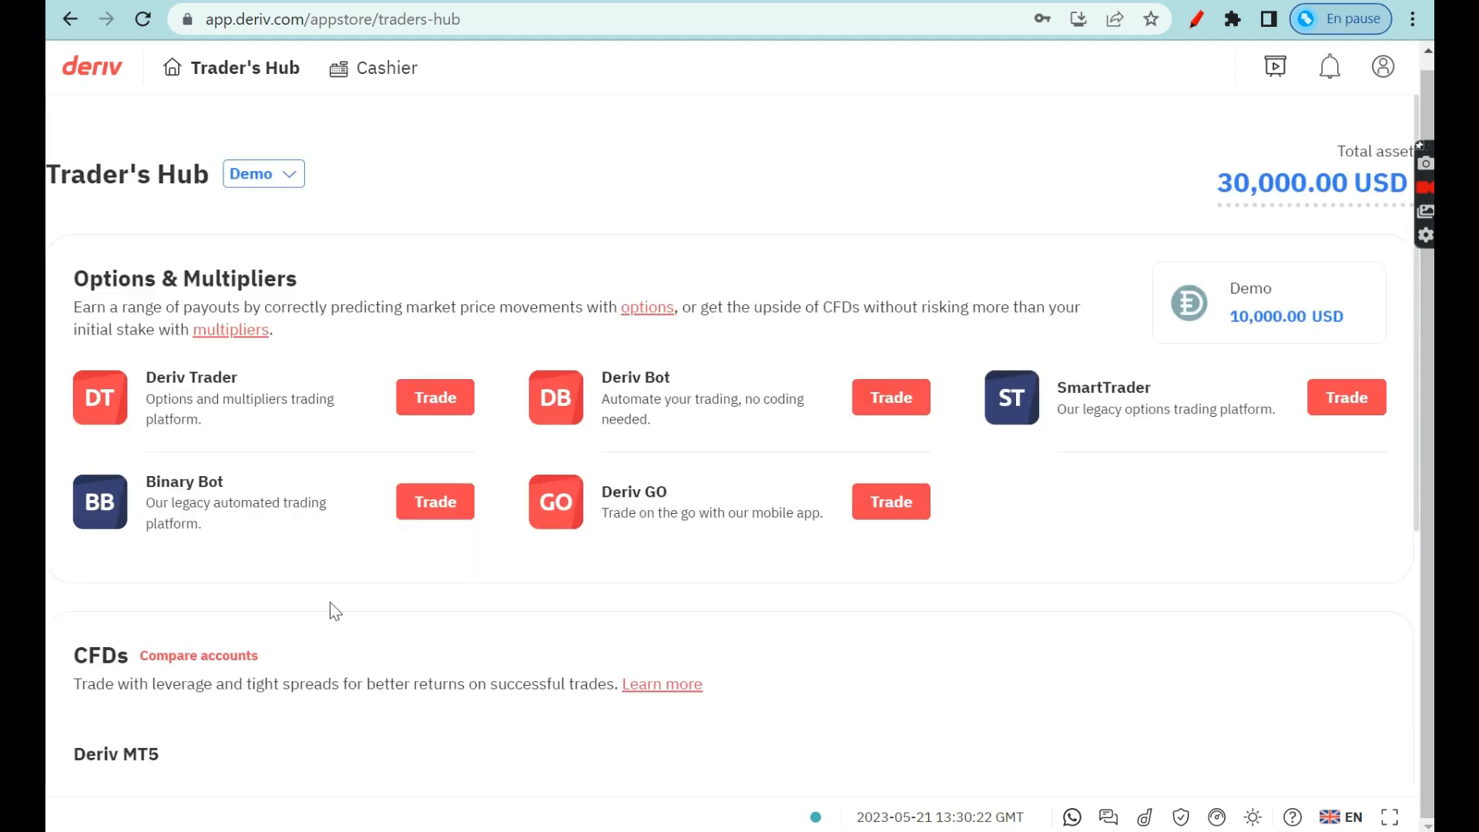
Switch the Trader's Hub from Demo to Real accounts.
{"action": "left_click", "coordinate": [262, 182]}
{"action": "left_click", "coordinate": [264, 182]}
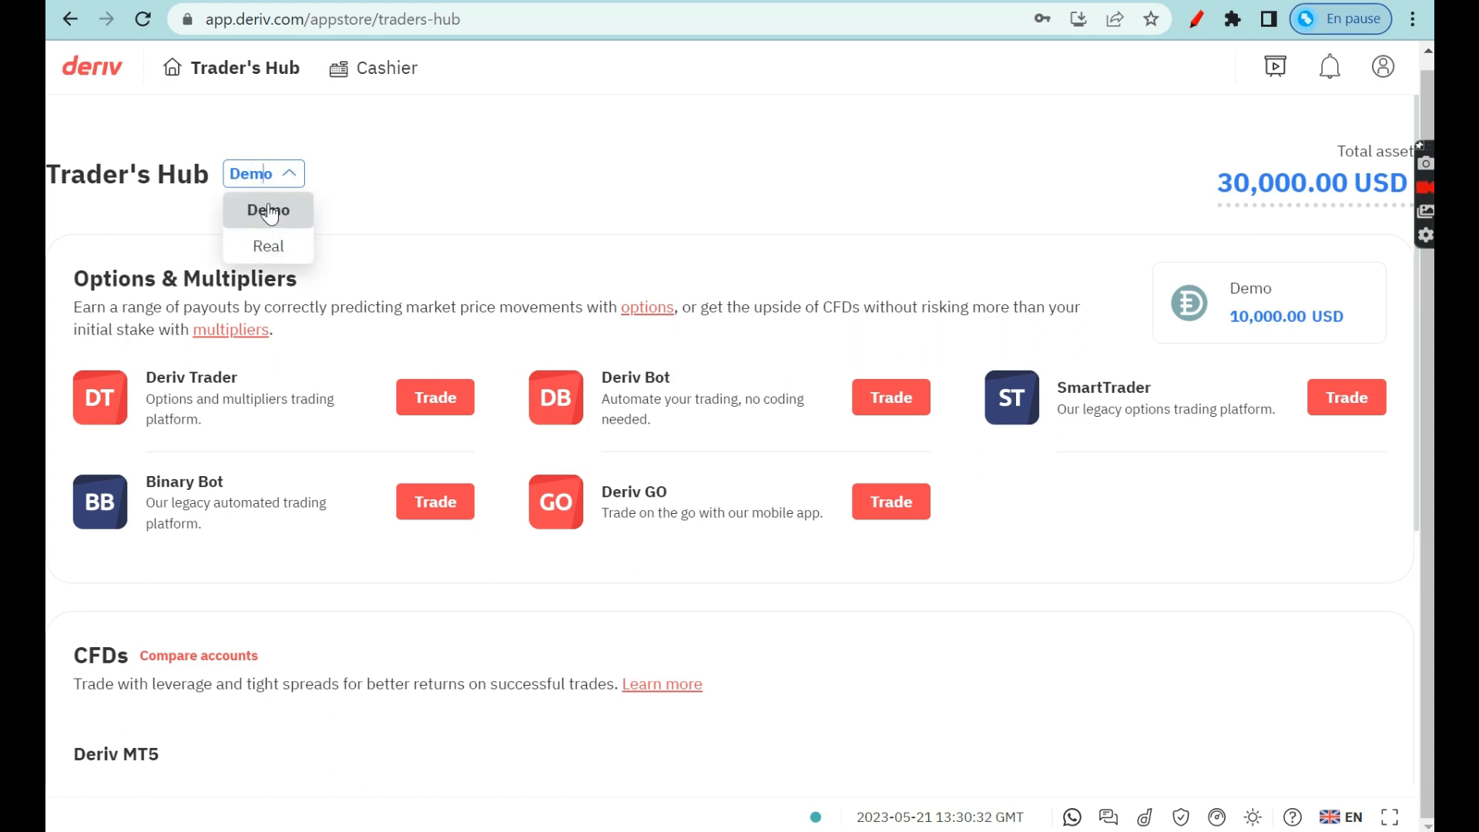
{"action": "left_click", "coordinate": [275, 258]}
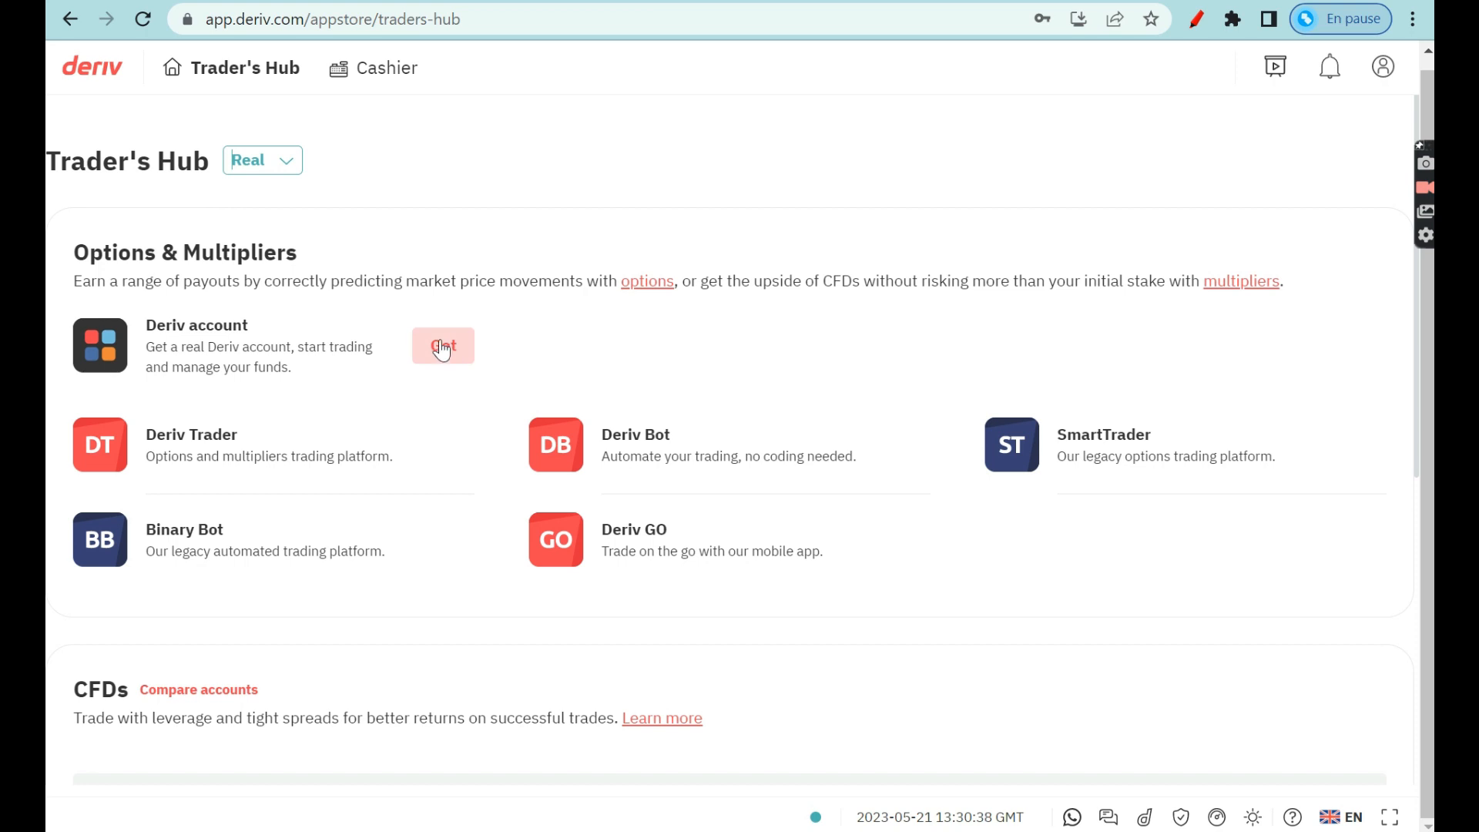
{"action": "scroll", "coordinate": [382, 379], "scroll_direction": "down", "scroll_amount": 3}
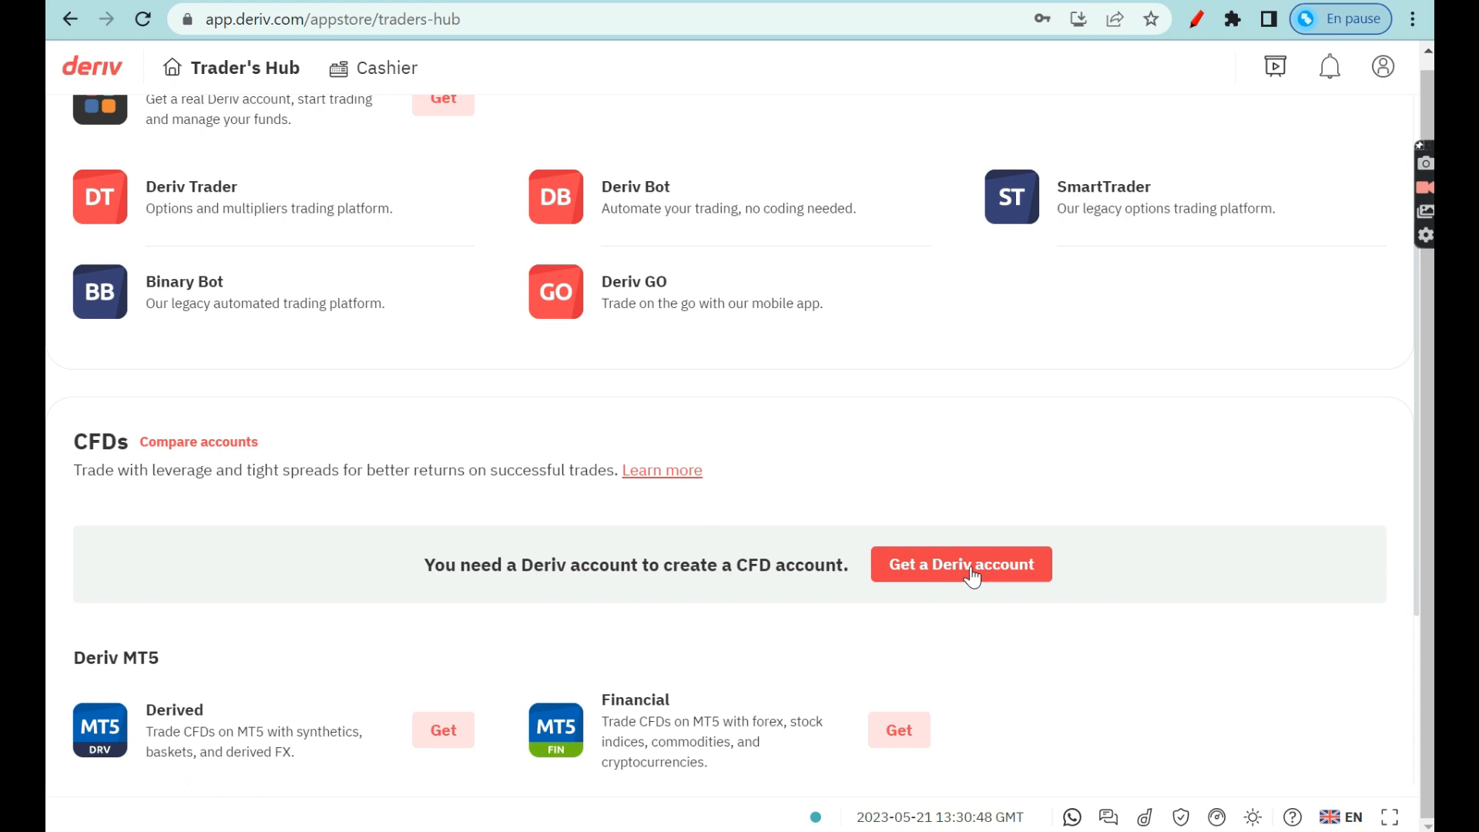
{"action": "scroll", "coordinate": [715, 472], "scroll_direction": "up", "scroll_amount": 3}
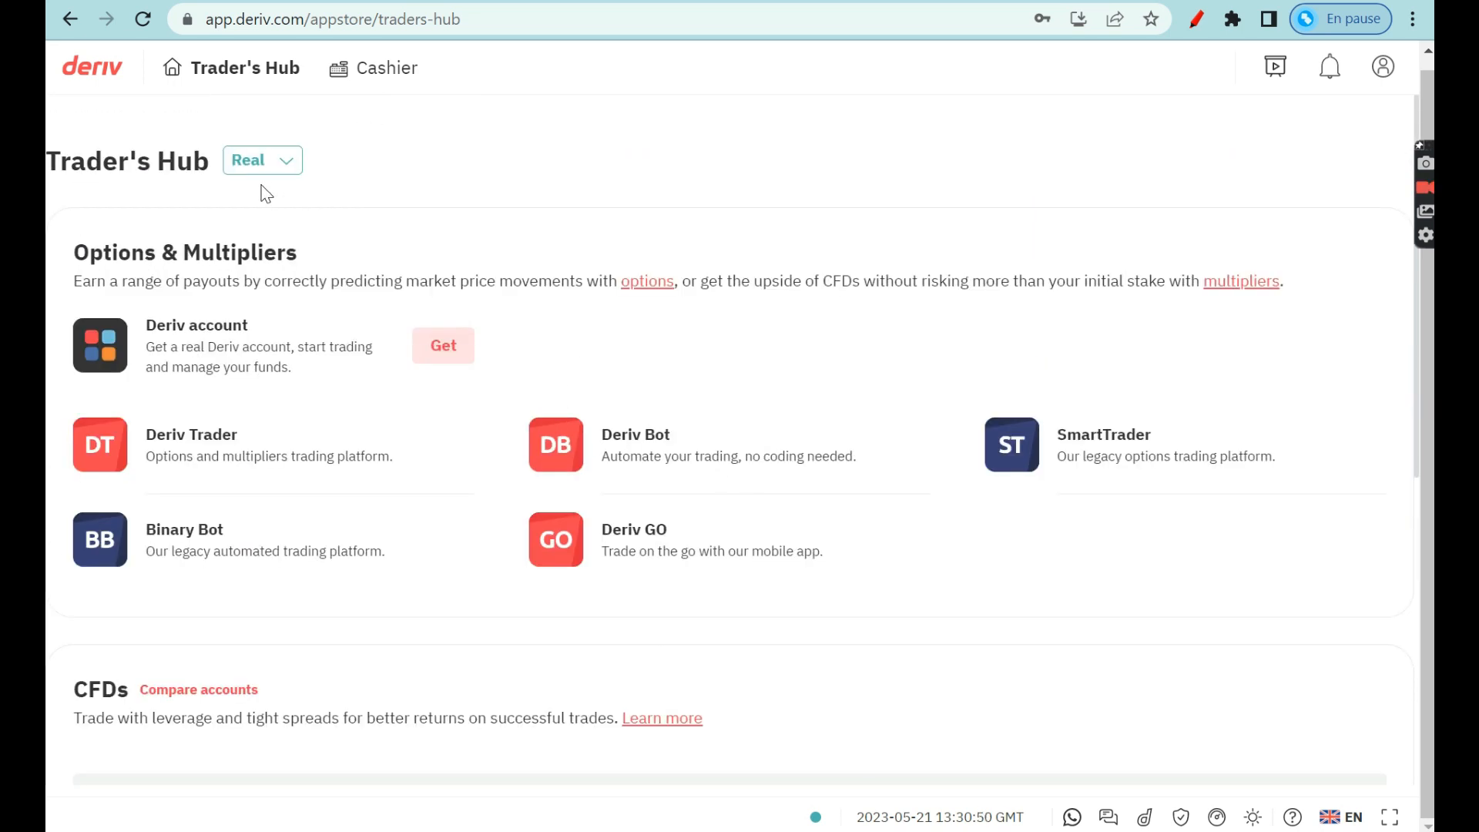
{"action": "scroll", "coordinate": [782, 532], "scroll_direction": "down", "scroll_amount": 3}
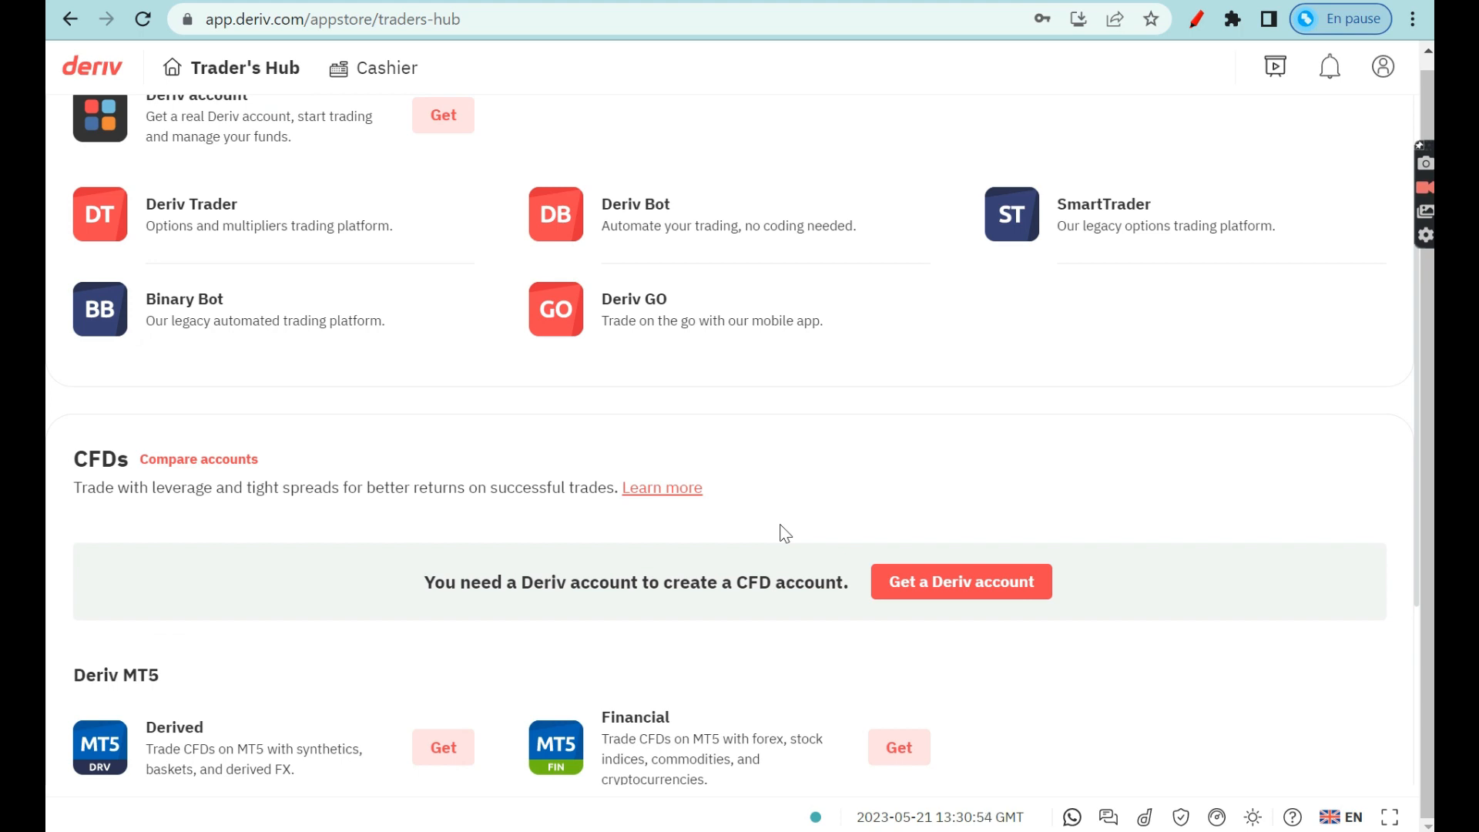
Start a real Deriv account with US Dollar (USD) as its currency.
{"action": "left_click", "coordinate": [962, 584]}
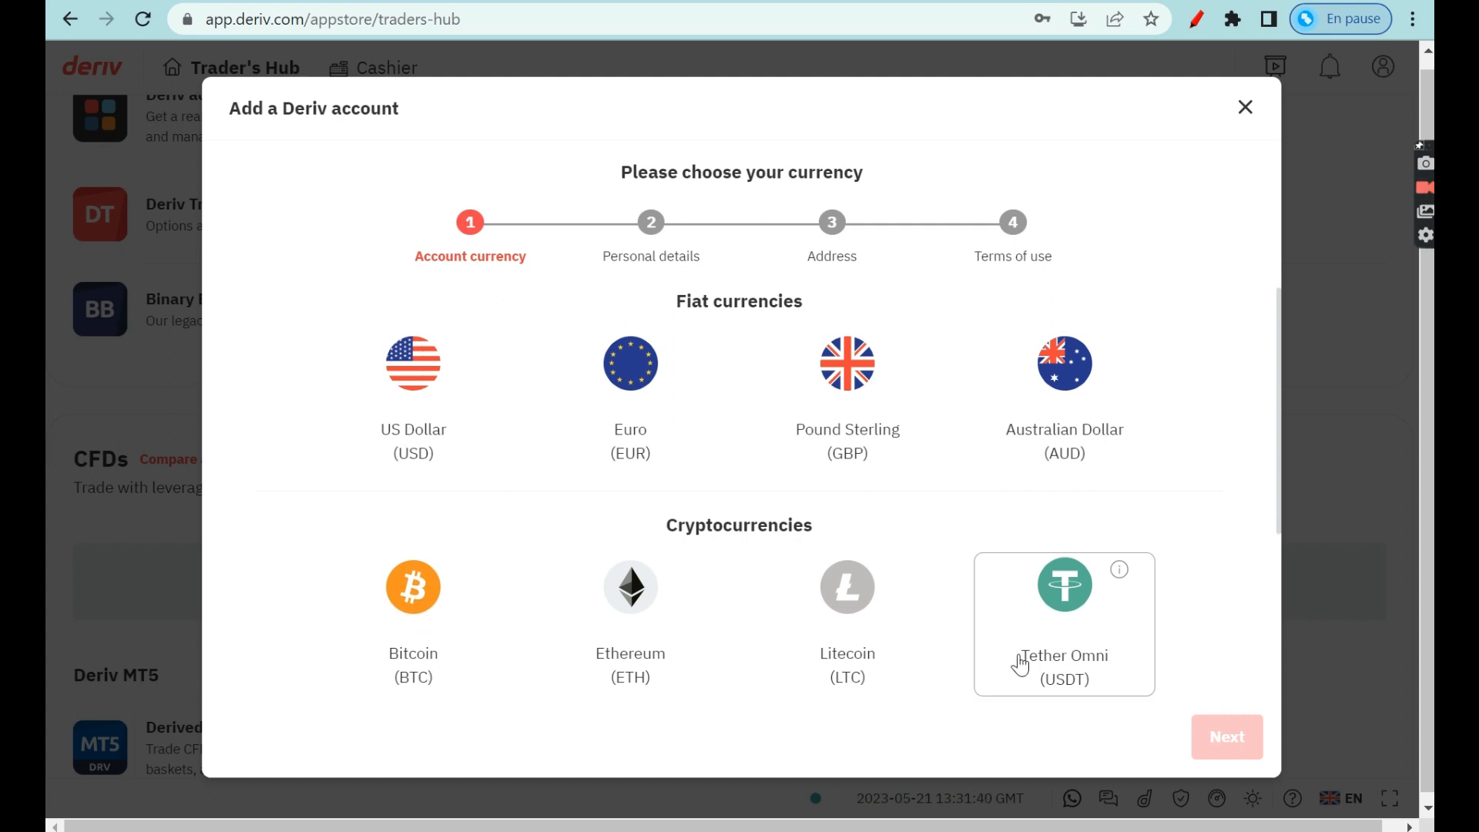
{"action": "left_click", "coordinate": [439, 423]}
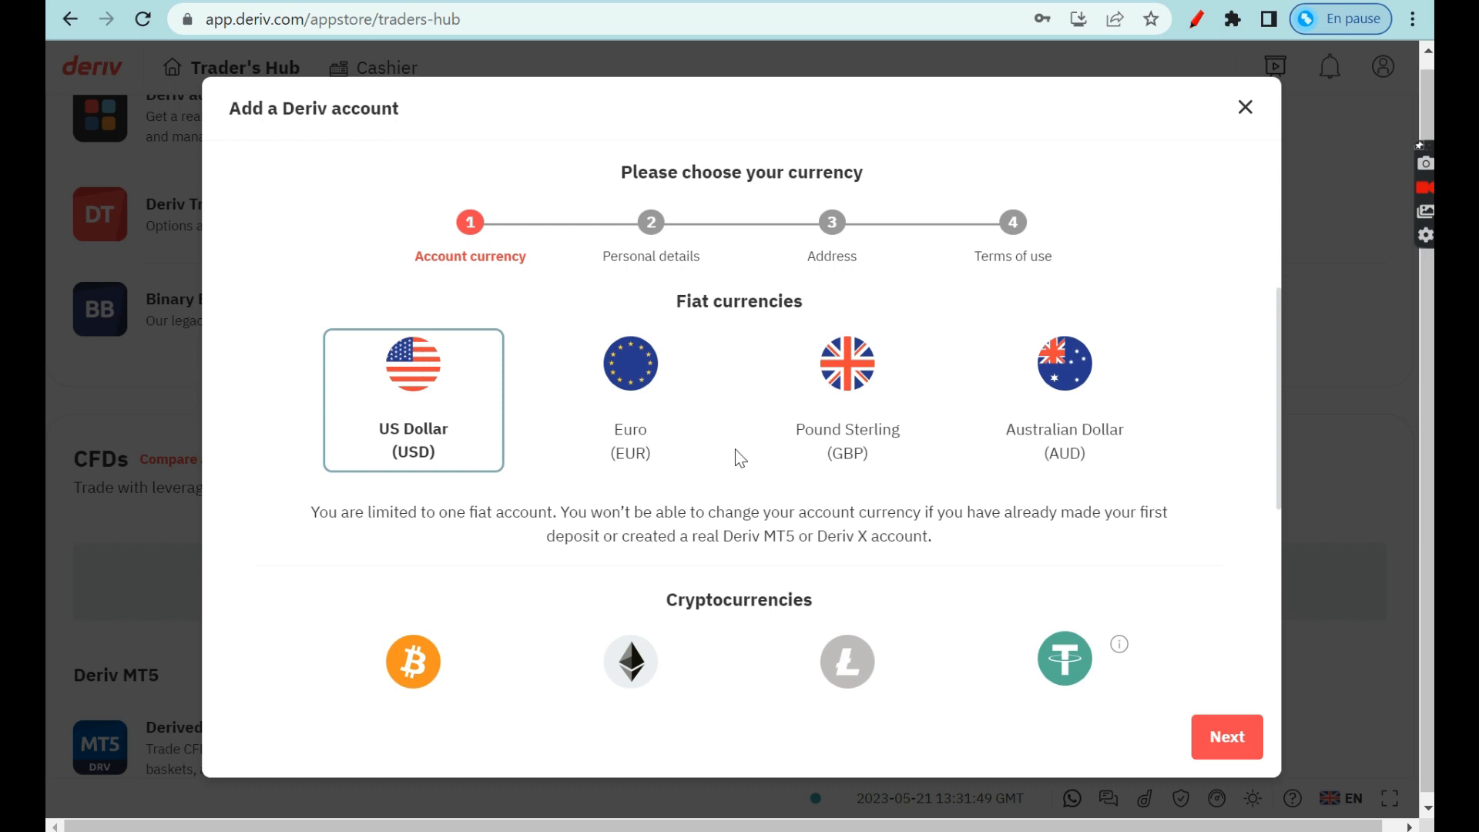
{"action": "left_click", "coordinate": [1228, 738]}
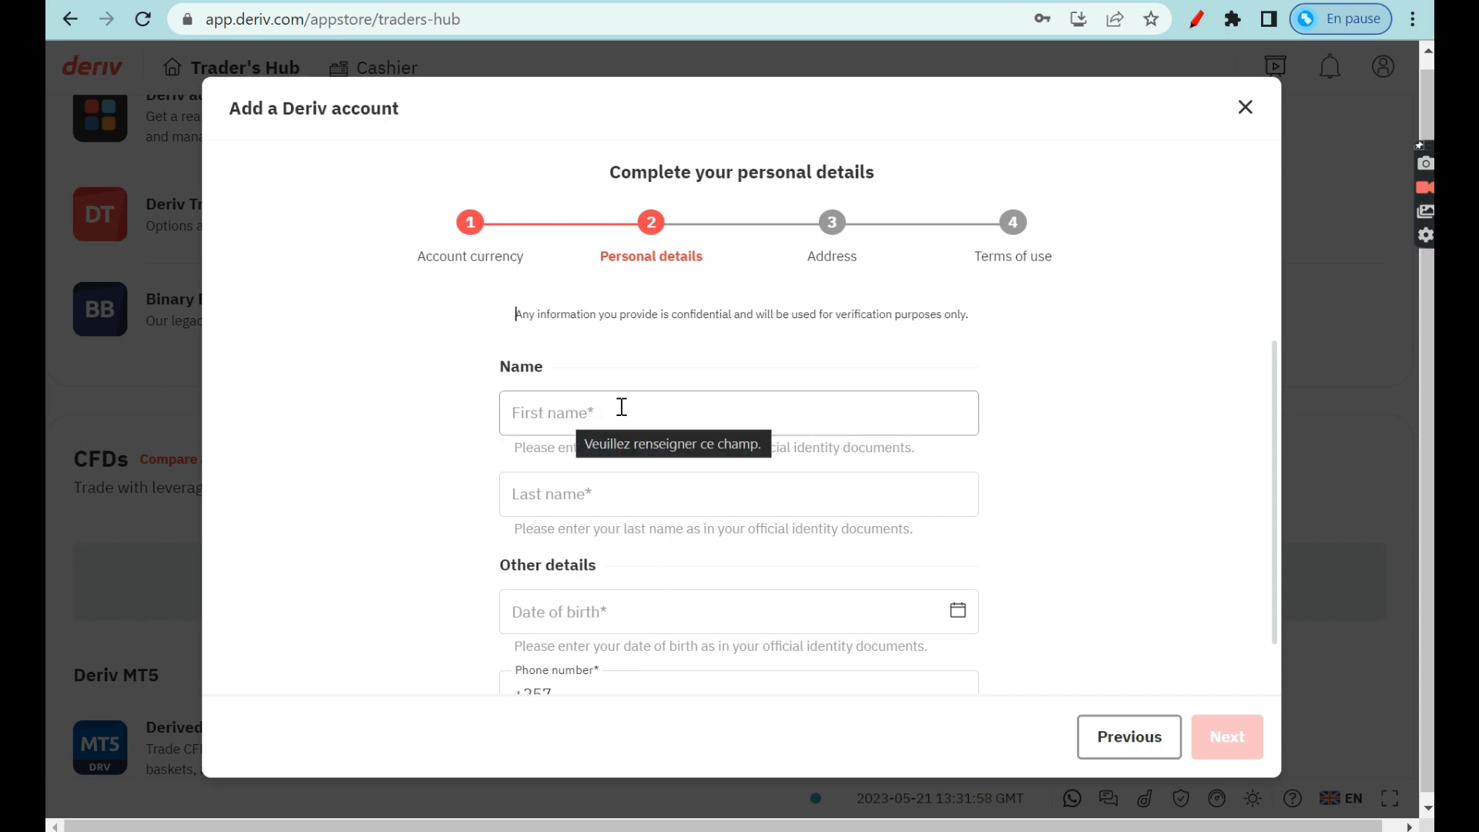
Enter the phone number and set the birth date to 02-01-2004.
{"action": "scroll", "coordinate": [620, 556], "scroll_direction": "down", "scroll_amount": 1}
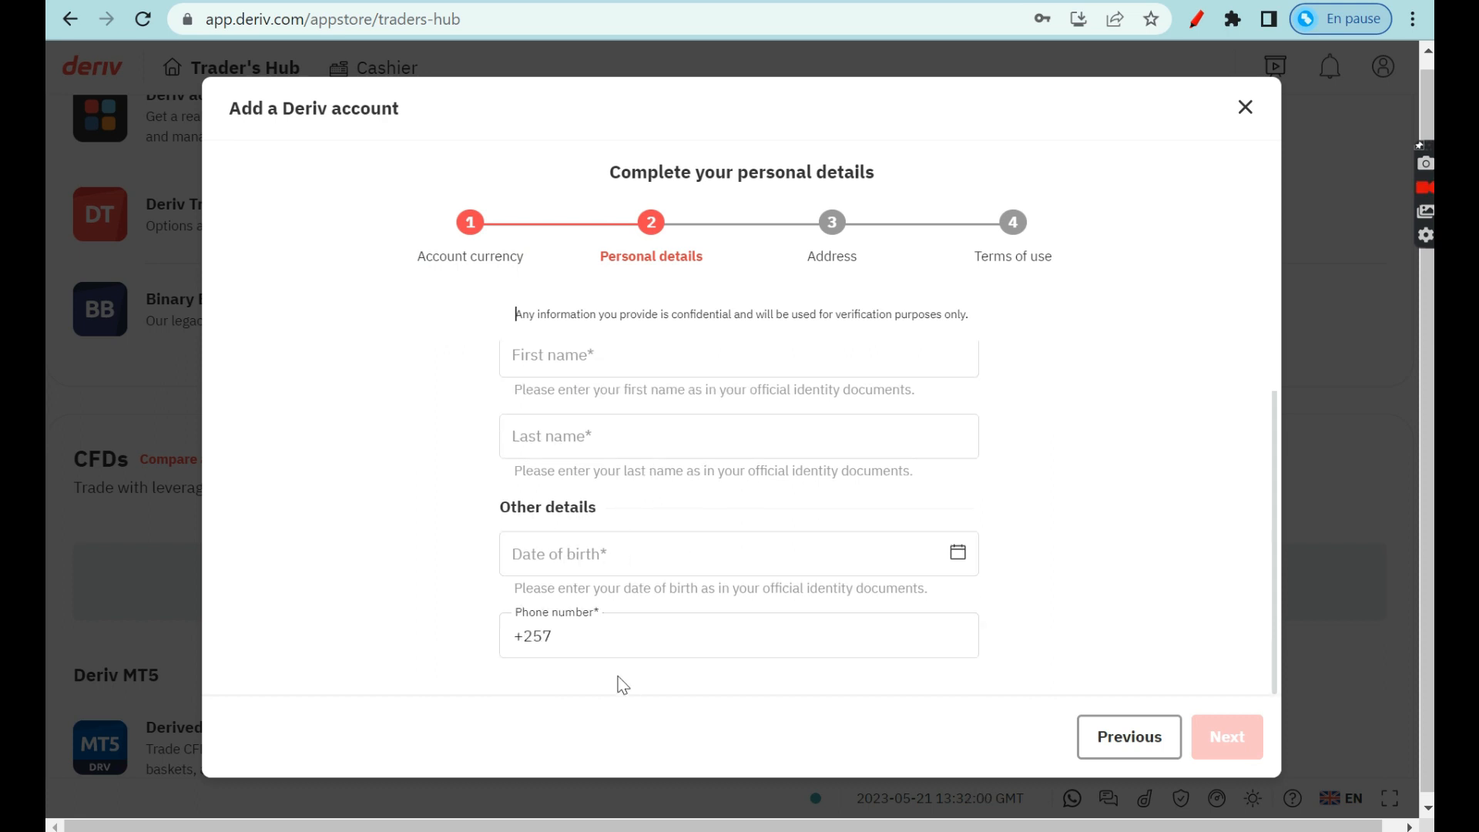
{"action": "left_click", "coordinate": [695, 637]}
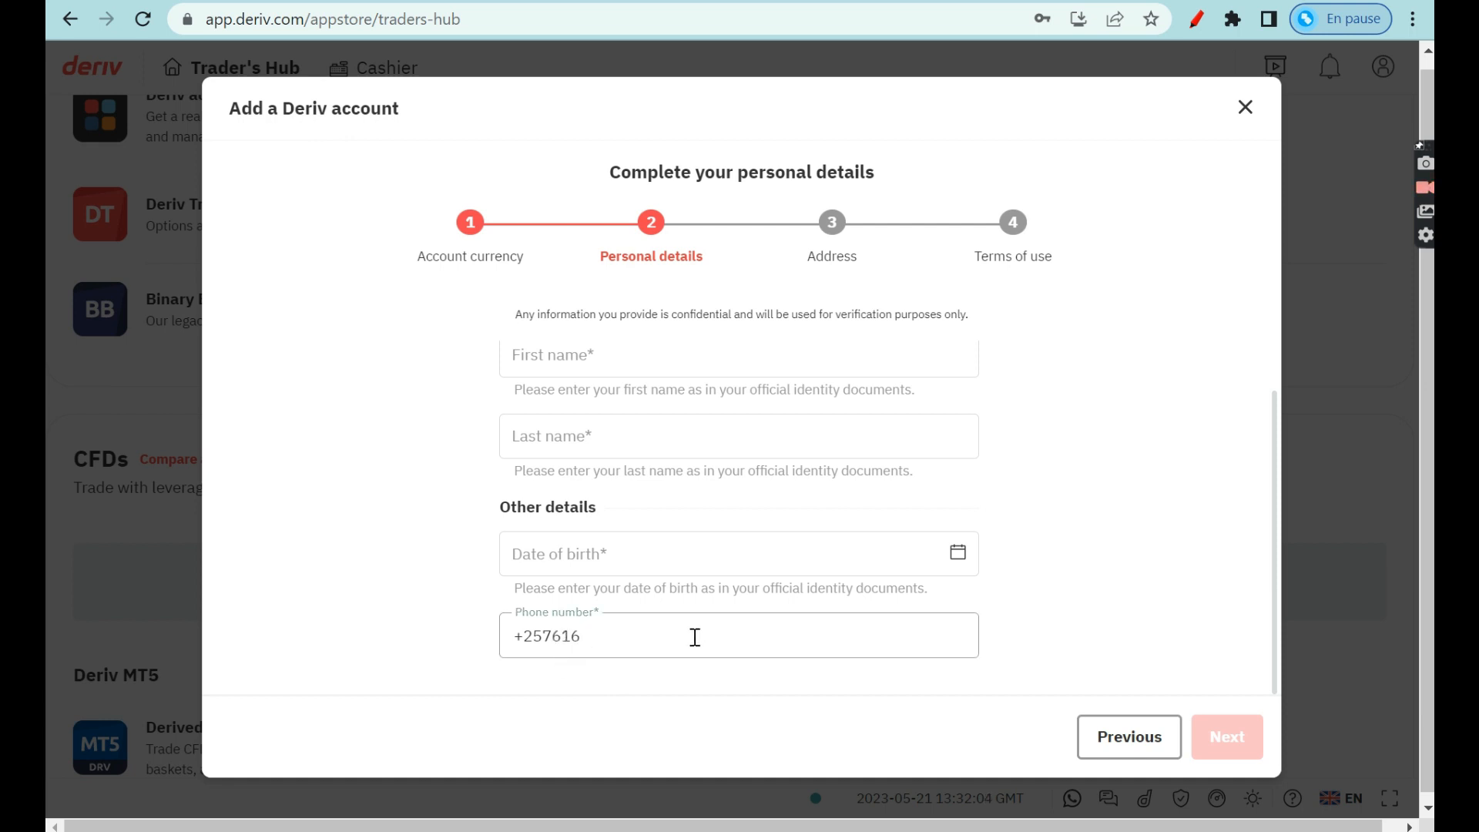
{"action": "left_click", "coordinate": [569, 563]}
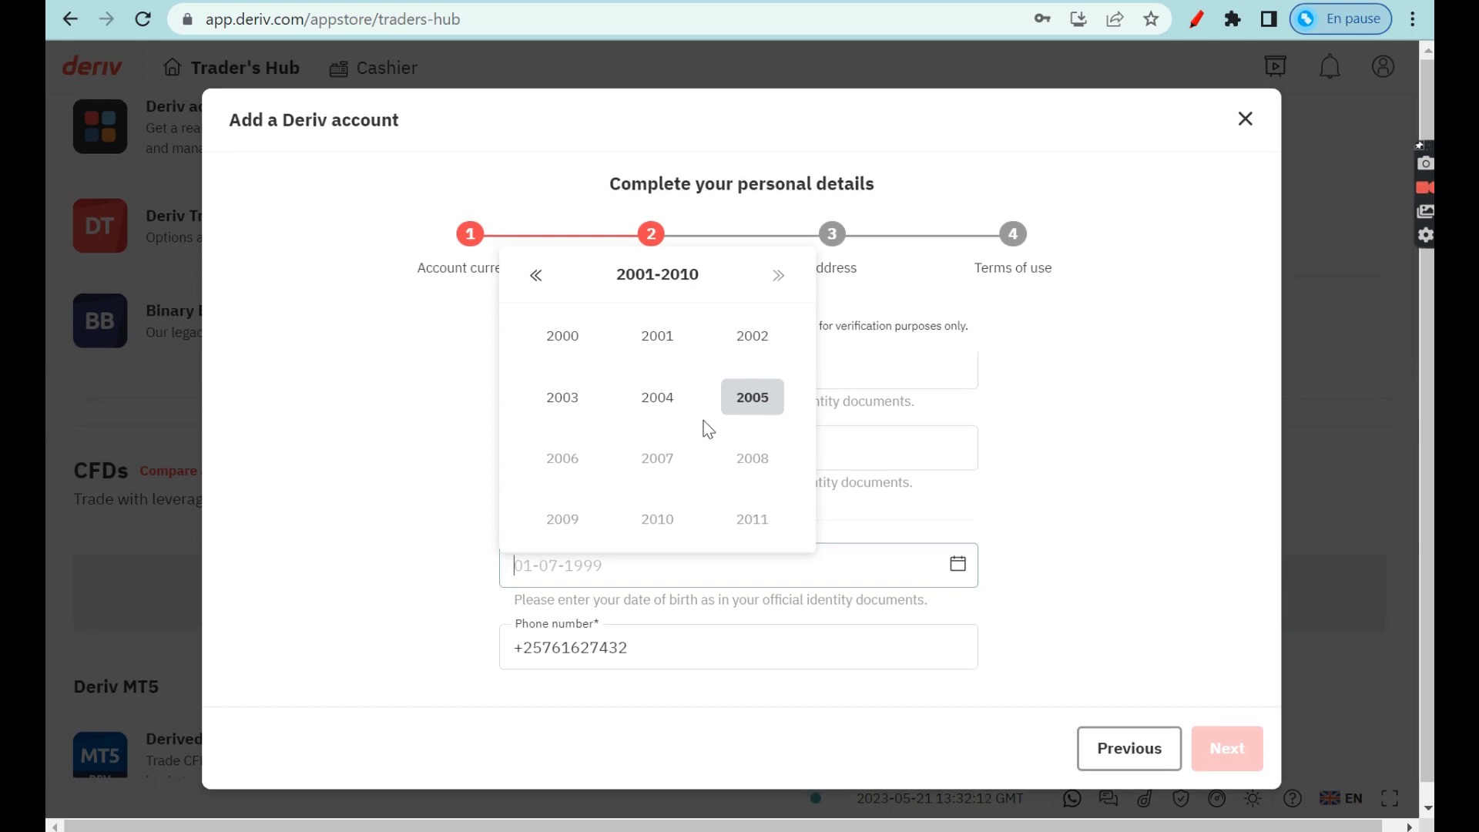
{"action": "left_click", "coordinate": [667, 408]}
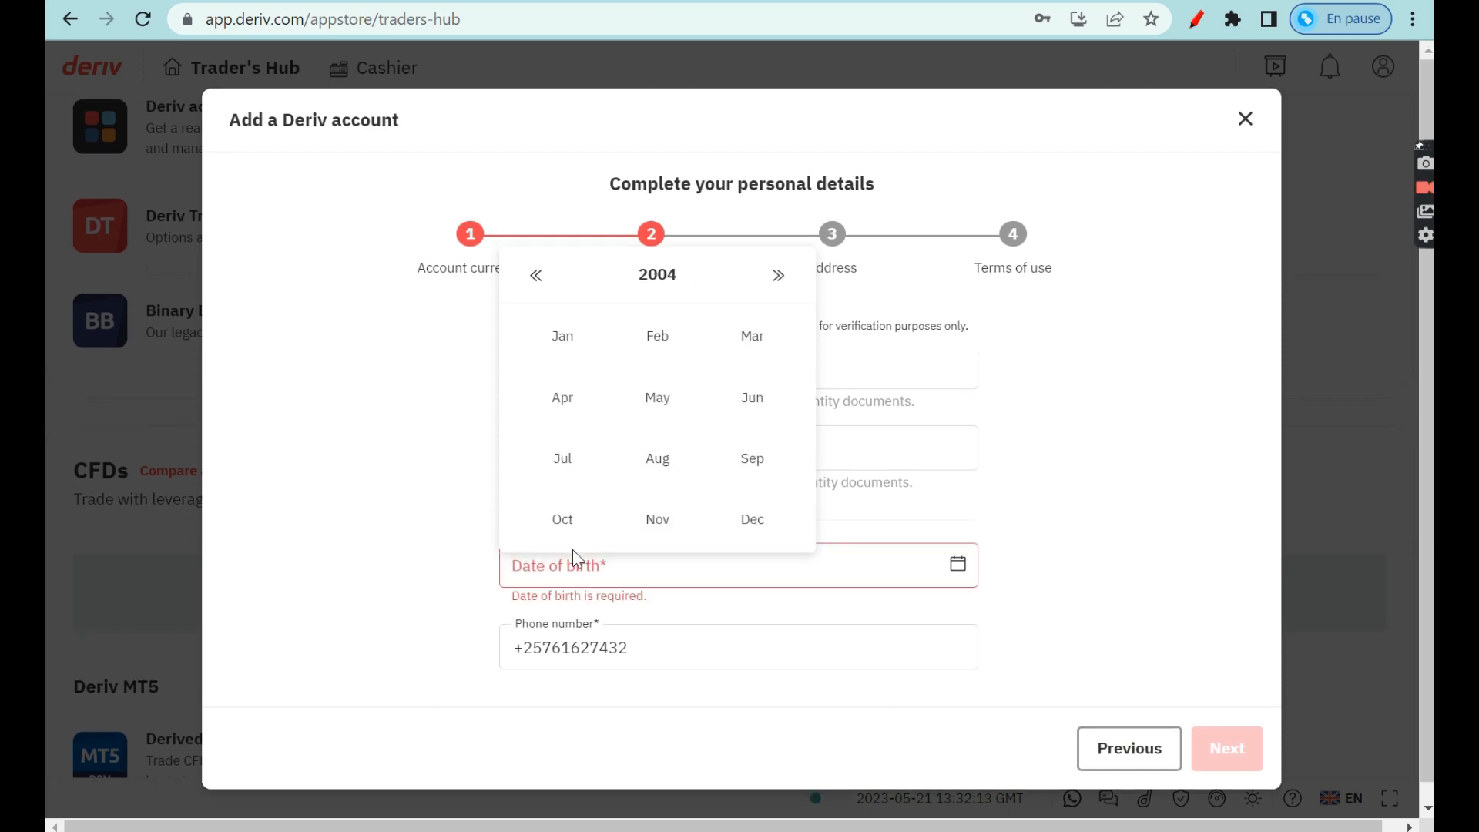
{"action": "left_click", "coordinate": [573, 348]}
{"action": "left_click", "coordinate": [698, 367]}
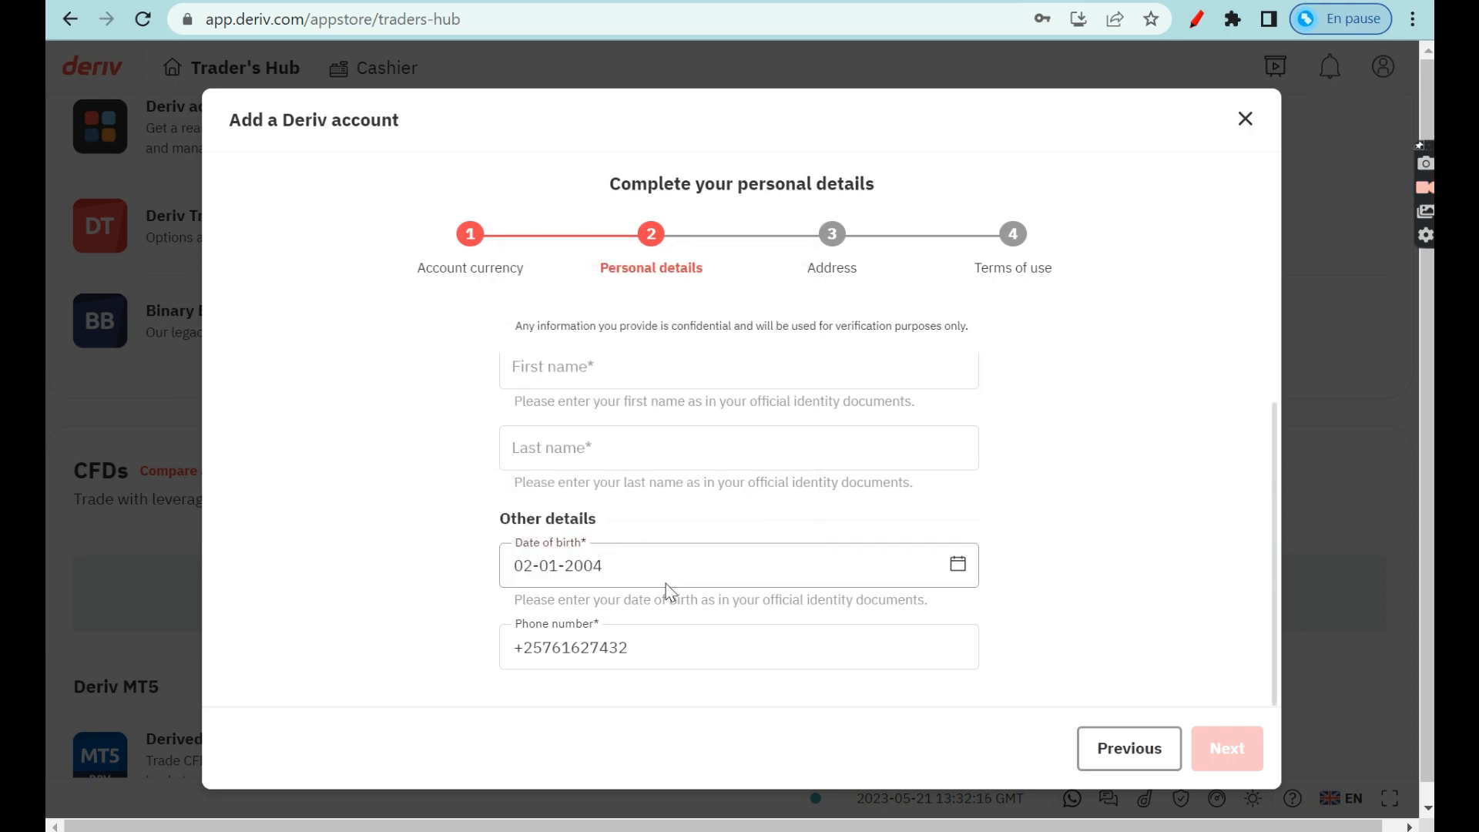
Fill in the first and last name and continue to the address step.
{"action": "left_click", "coordinate": [551, 514]}
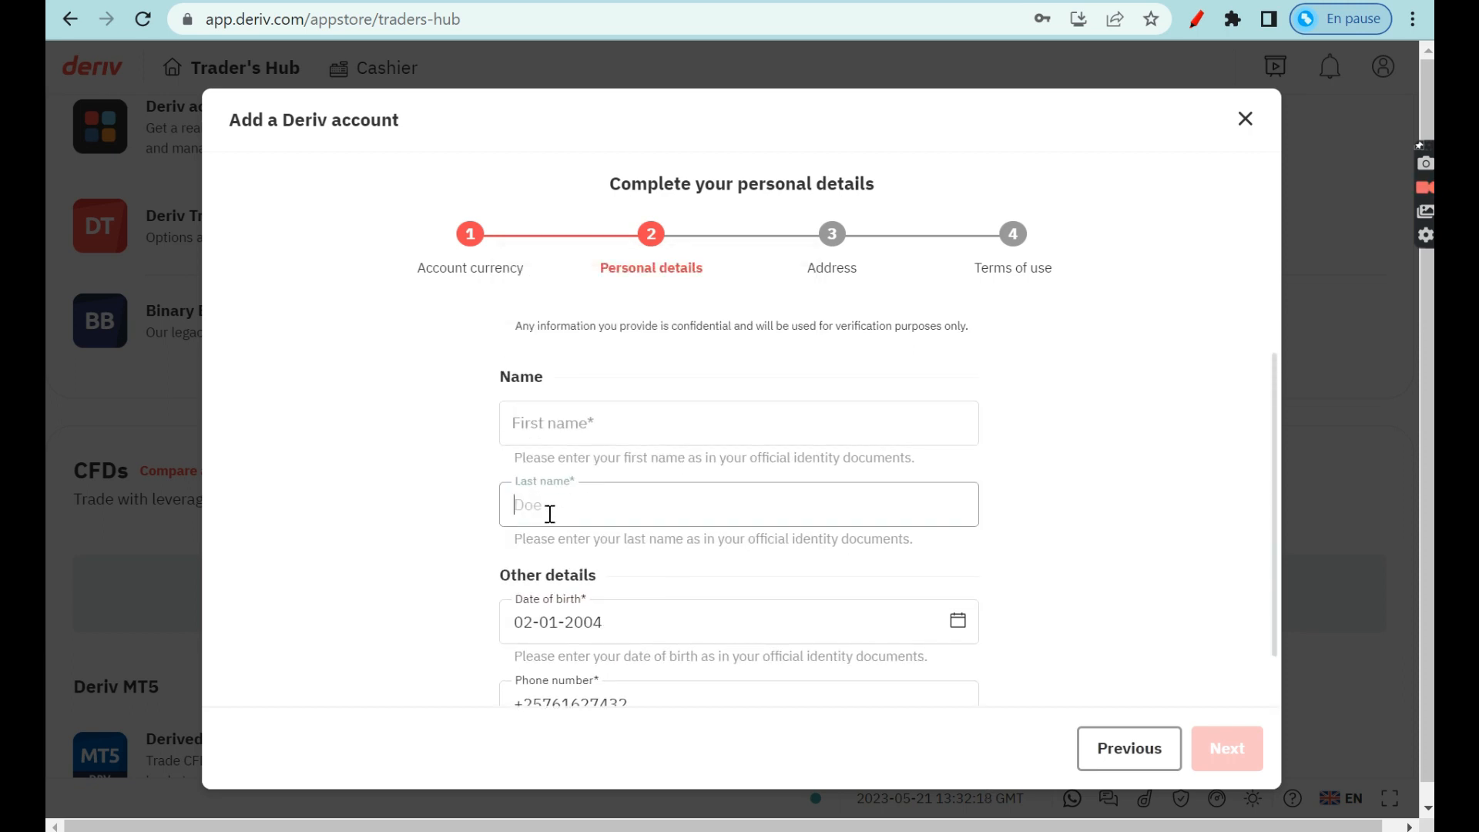
{"action": "left_click", "coordinate": [534, 434]}
{"action": "type", "text": "Michael"}
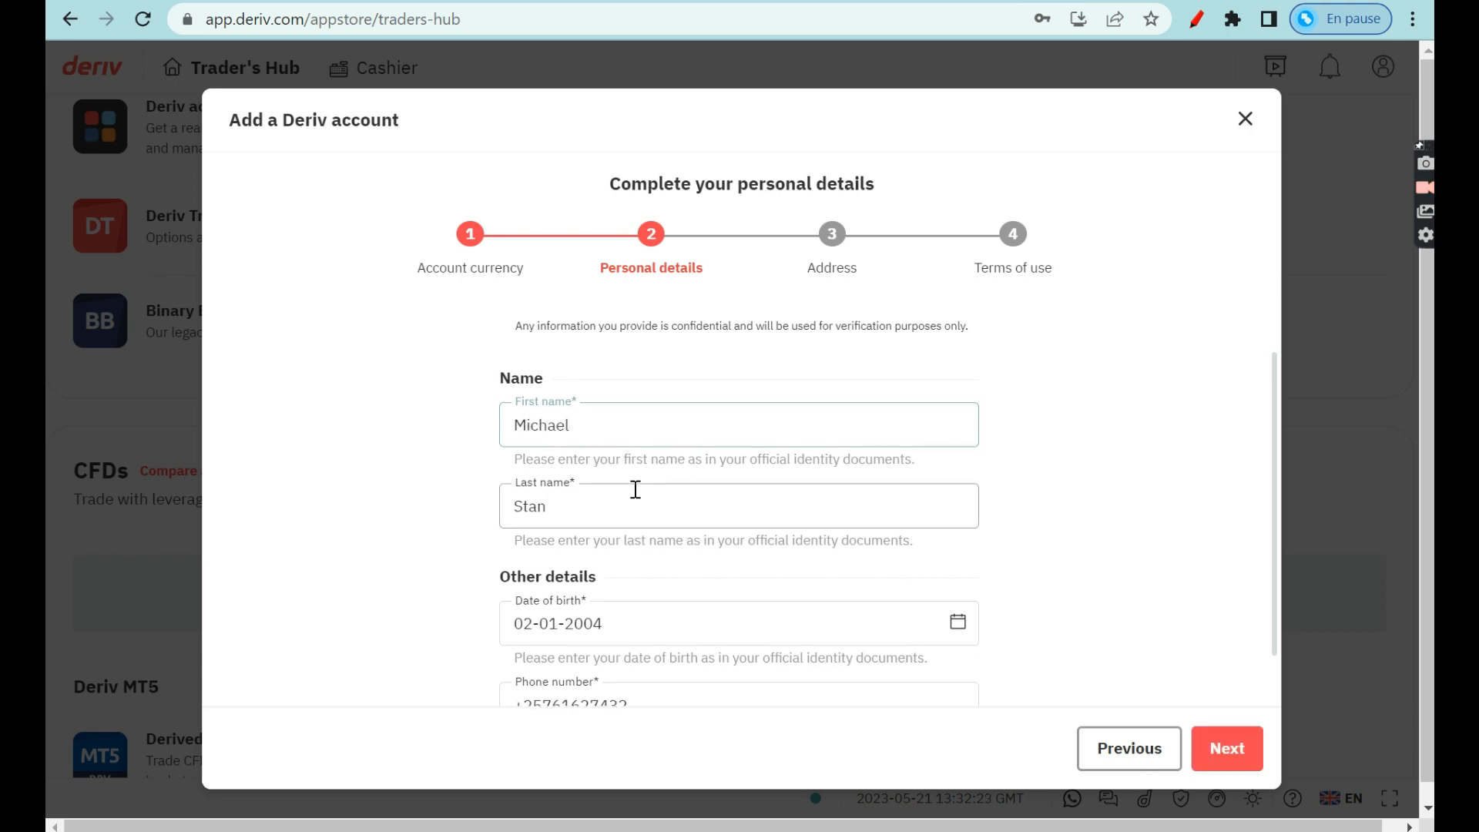
{"action": "scroll", "coordinate": [635, 489], "scroll_direction": "down", "scroll_amount": 1}
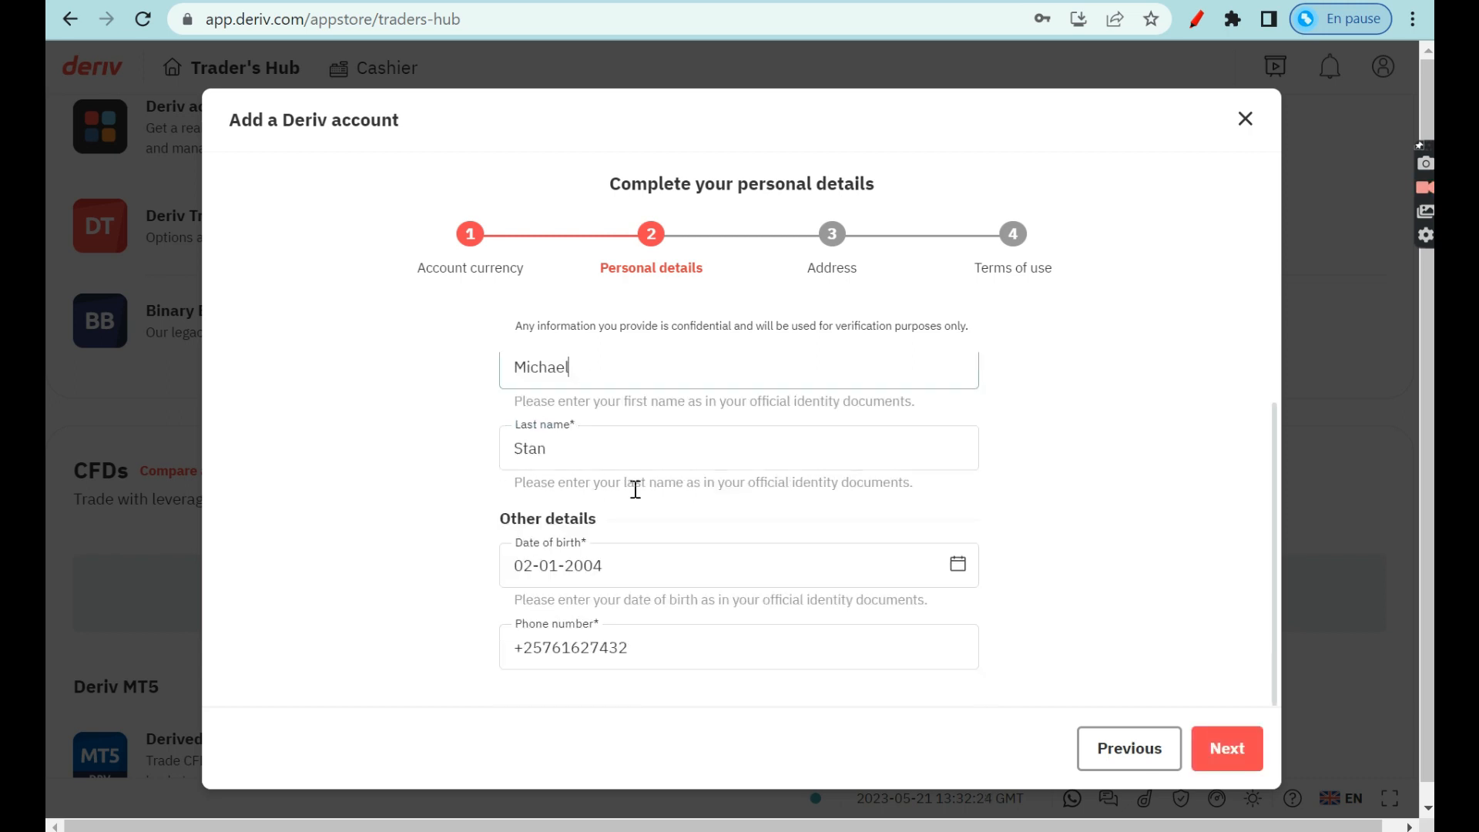
{"action": "left_click", "coordinate": [1228, 751]}
{"action": "left_click", "coordinate": [615, 449]}
Enter Bujumbura as Town/City and choose Bujumbura Mairie as the province.
{"action": "type", "text": "Bujumbura"}
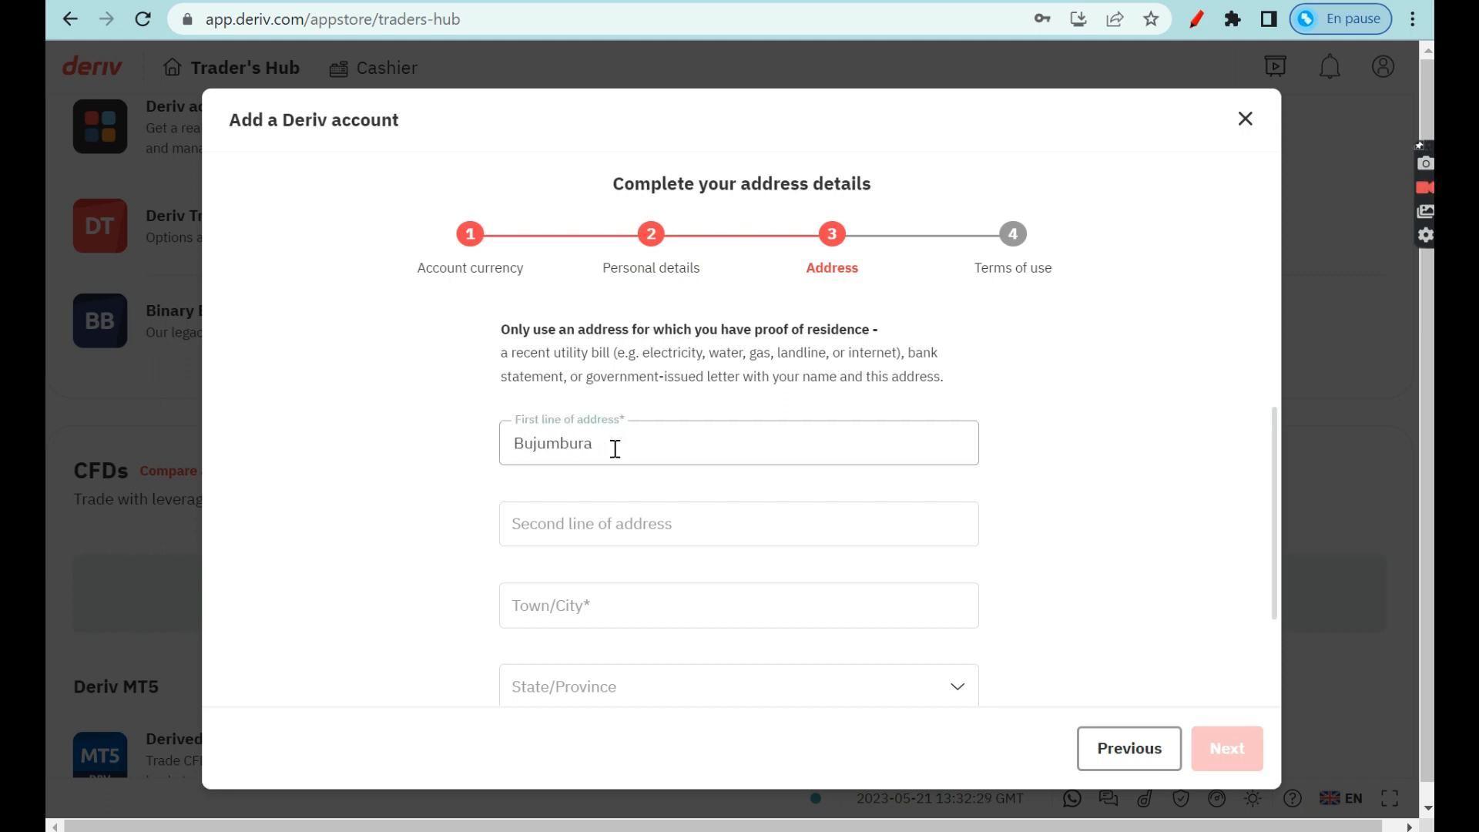
{"action": "left_click", "coordinate": [579, 598]}
{"action": "type", "text": "Buju"}
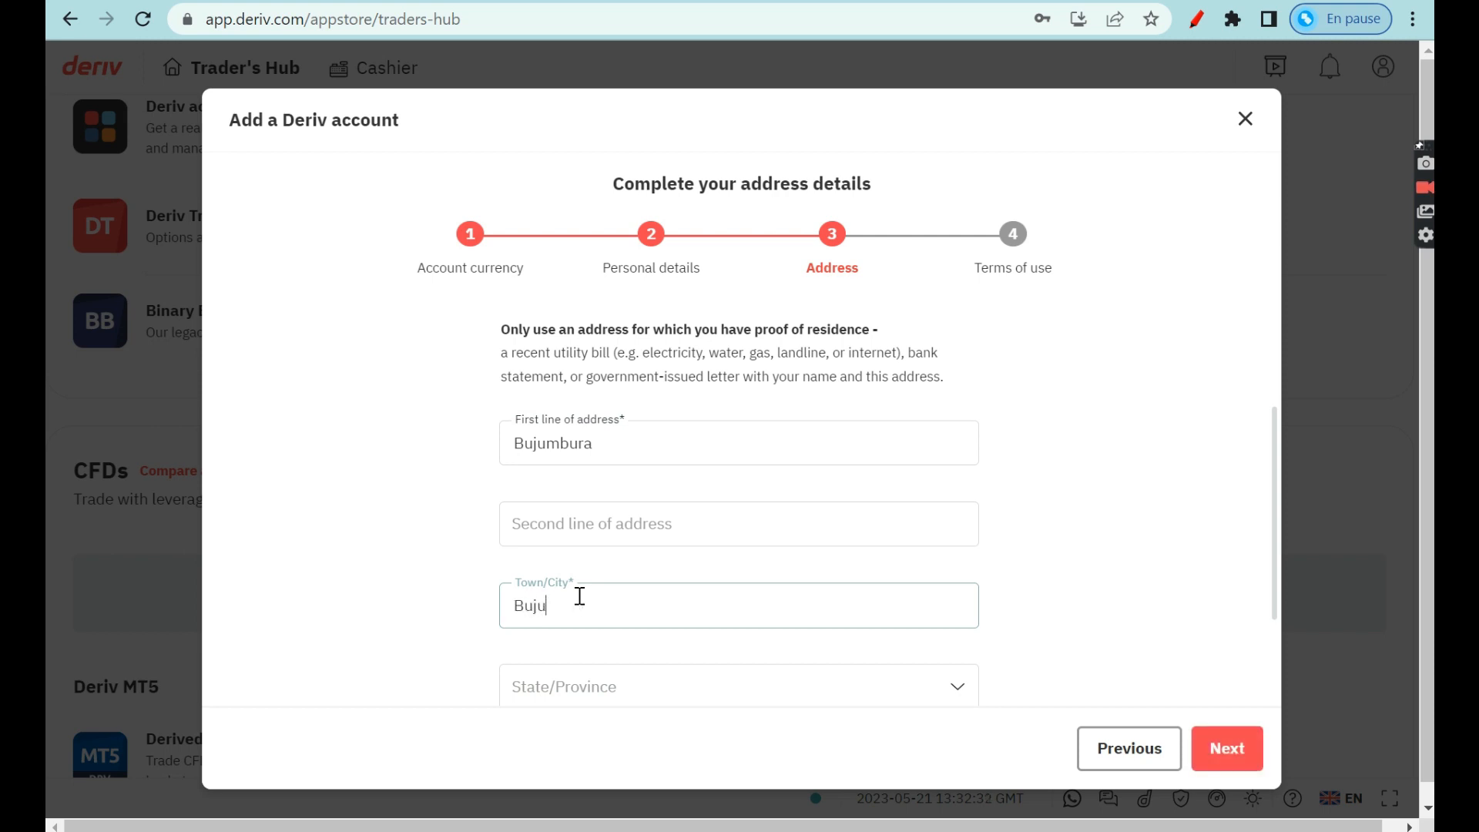
{"action": "scroll", "coordinate": [579, 598], "scroll_direction": "down", "scroll_amount": 2}
{"action": "left_click", "coordinate": [571, 564]}
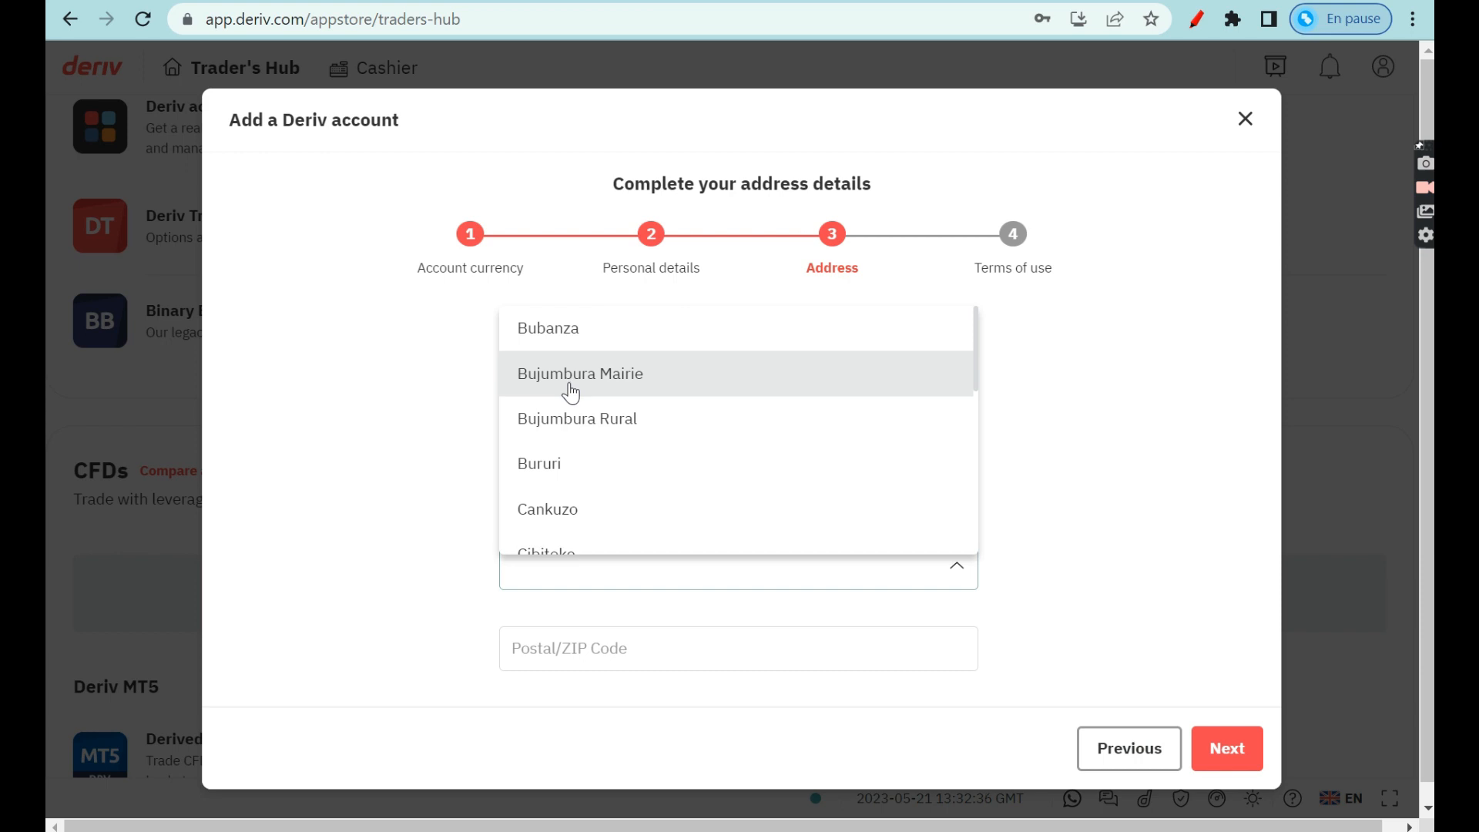
{"action": "left_click", "coordinate": [574, 384]}
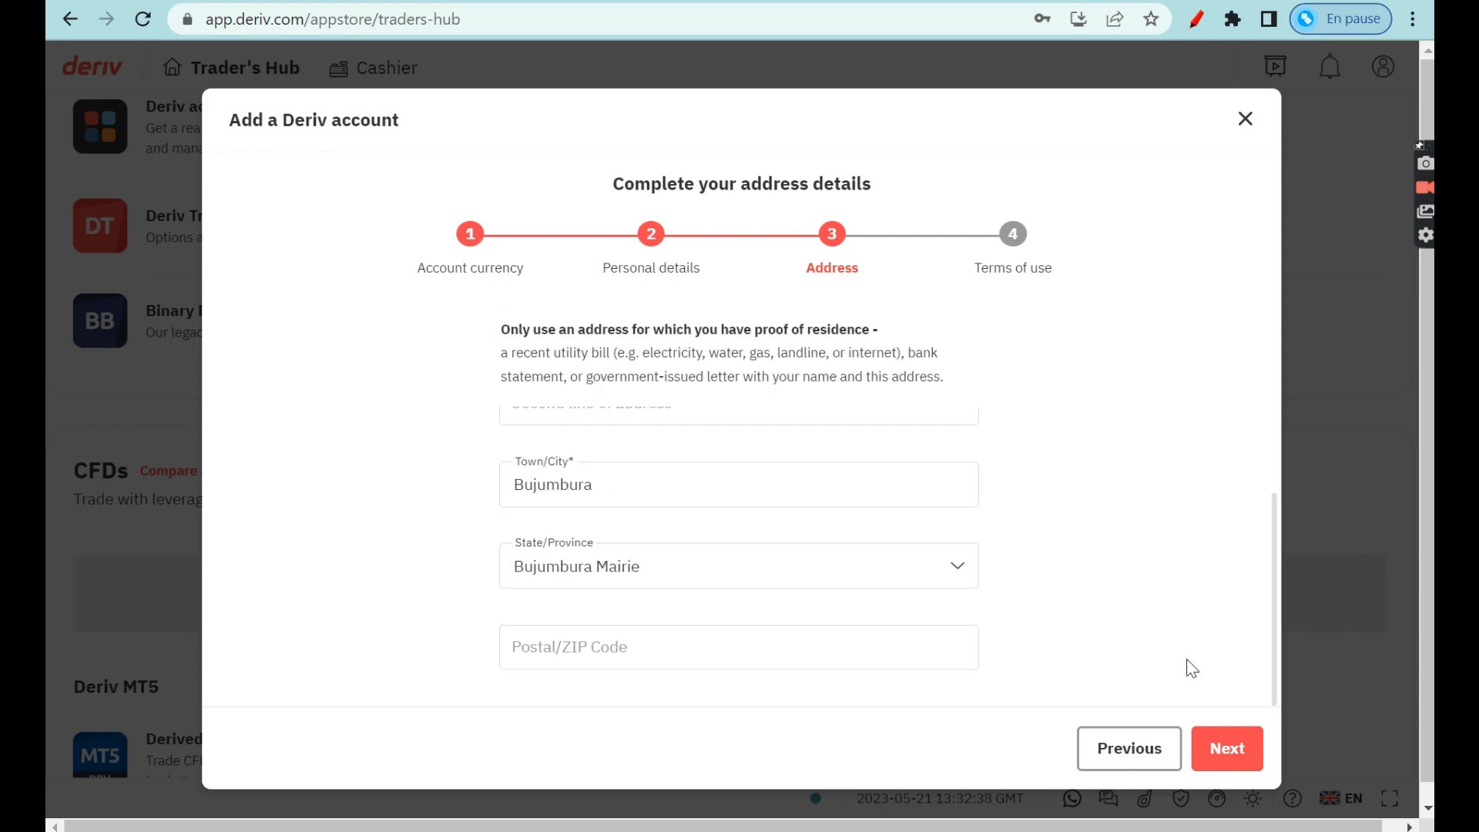
Review the postal code and Town/City fields, then move on to Terms of use.
{"action": "left_click", "coordinate": [698, 645]}
{"action": "scroll", "coordinate": [712, 635], "scroll_direction": "up", "scroll_amount": 2}
{"action": "scroll", "coordinate": [710, 635], "scroll_direction": "down", "scroll_amount": 2}
{"action": "scroll", "coordinate": [710, 634], "scroll_direction": "up", "scroll_amount": 1}
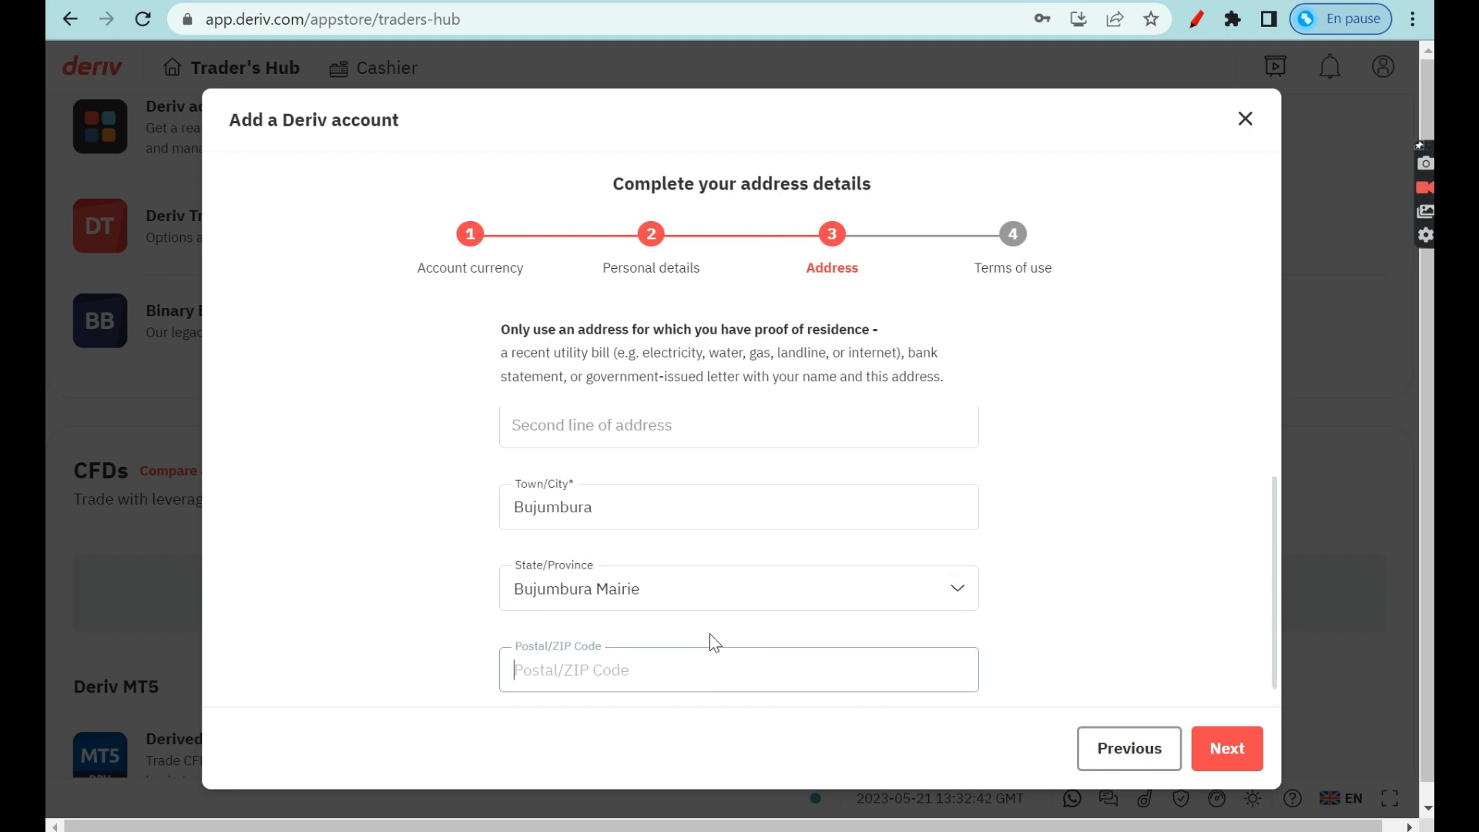
{"action": "scroll", "coordinate": [715, 644], "scroll_direction": "up", "scroll_amount": 1}
{"action": "left_click", "coordinate": [575, 556]}
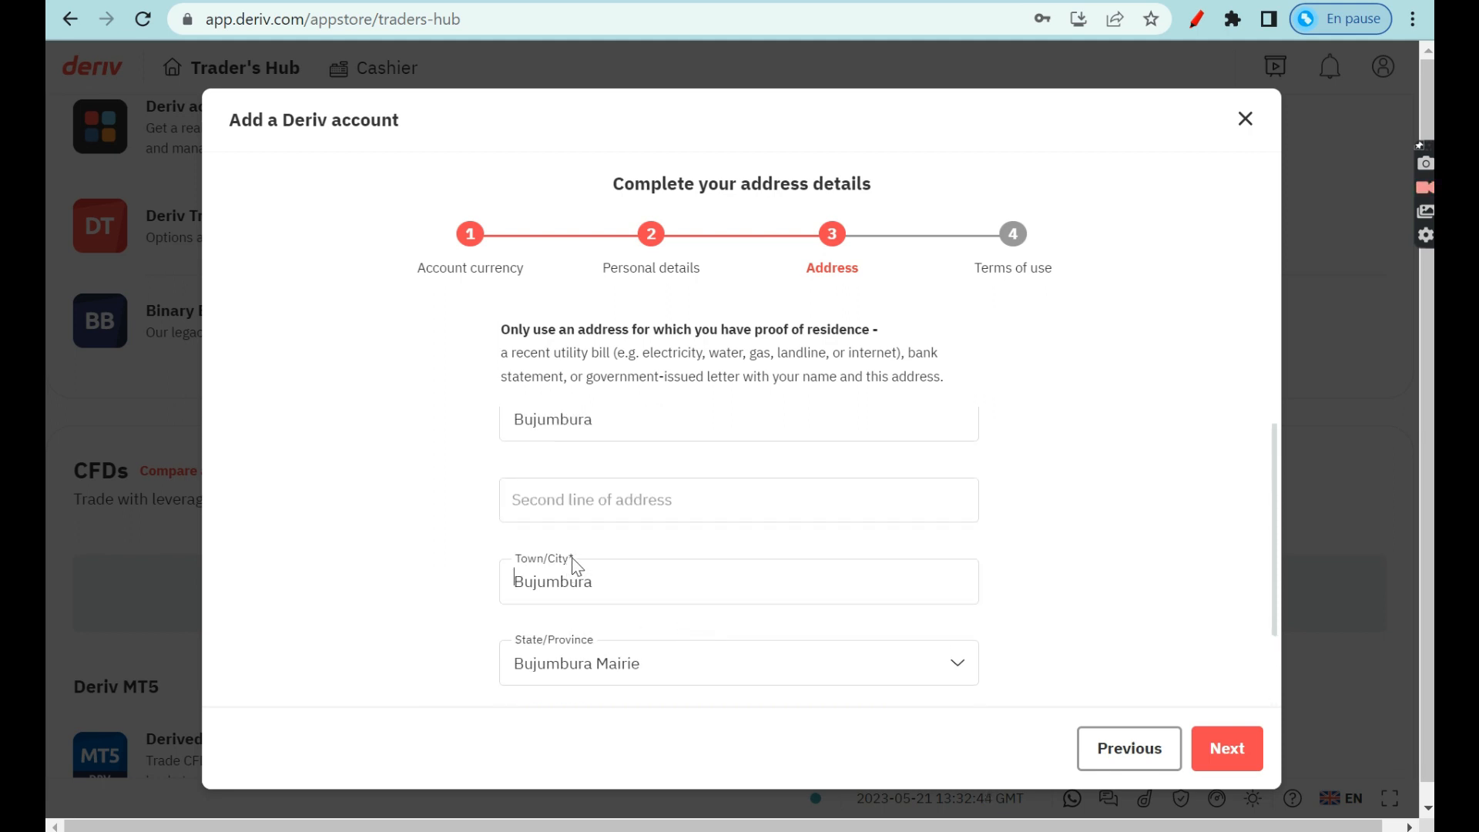
{"action": "scroll", "coordinate": [573, 560], "scroll_direction": "up", "scroll_amount": 1}
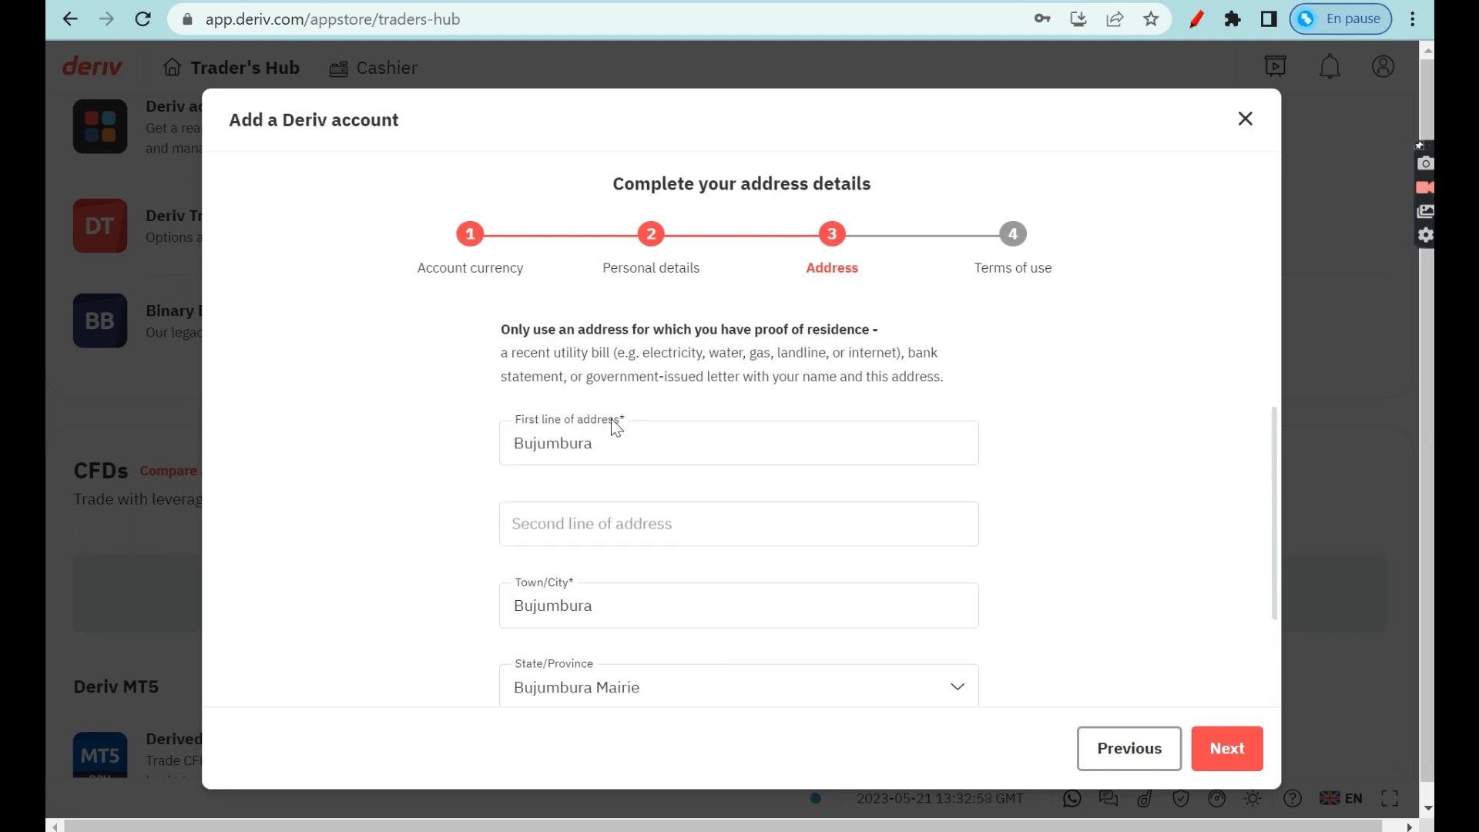
{"action": "scroll", "coordinate": [662, 537], "scroll_direction": "down", "scroll_amount": 2}
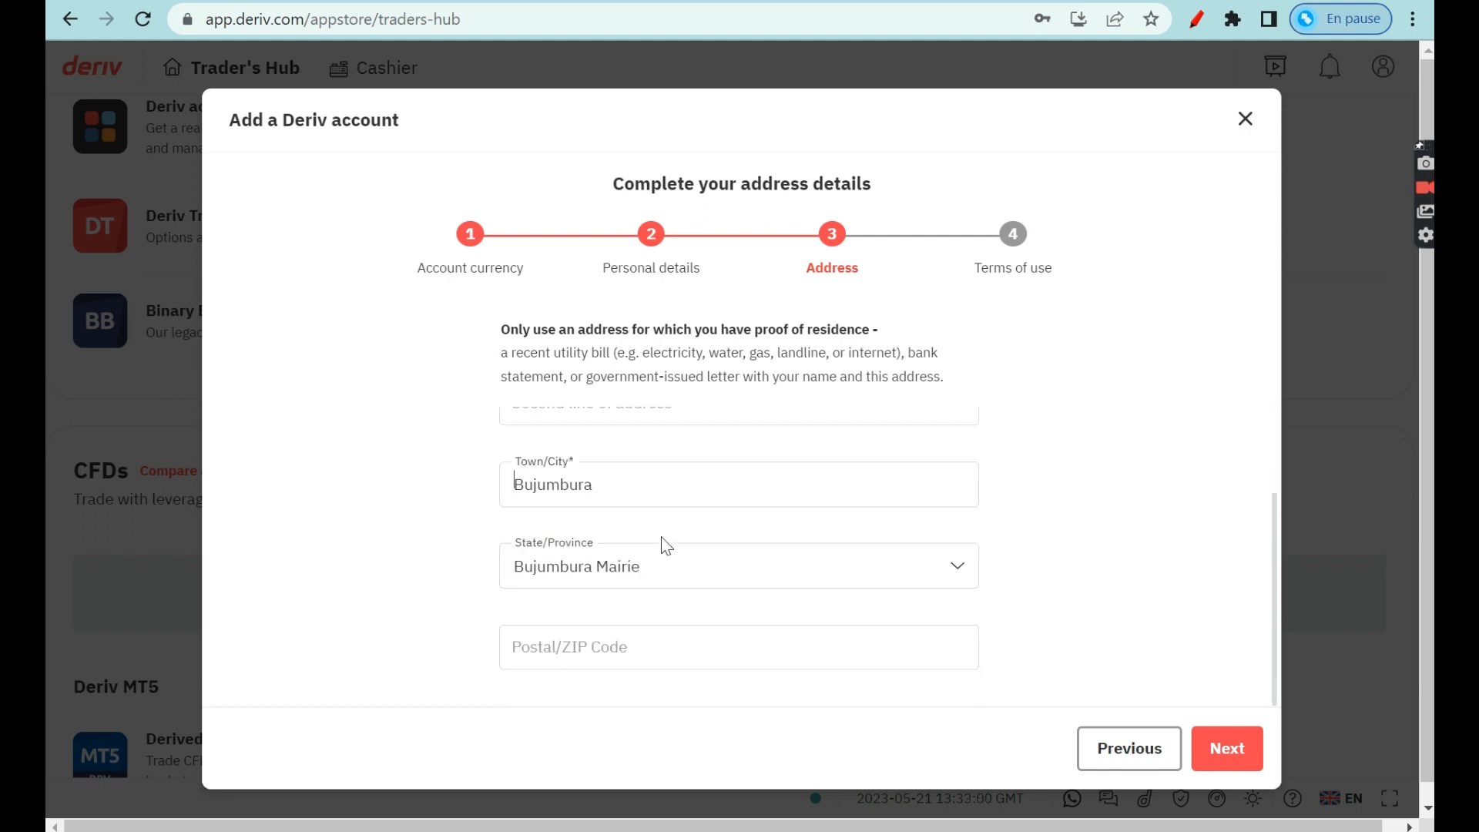
{"action": "left_click", "coordinate": [1227, 742]}
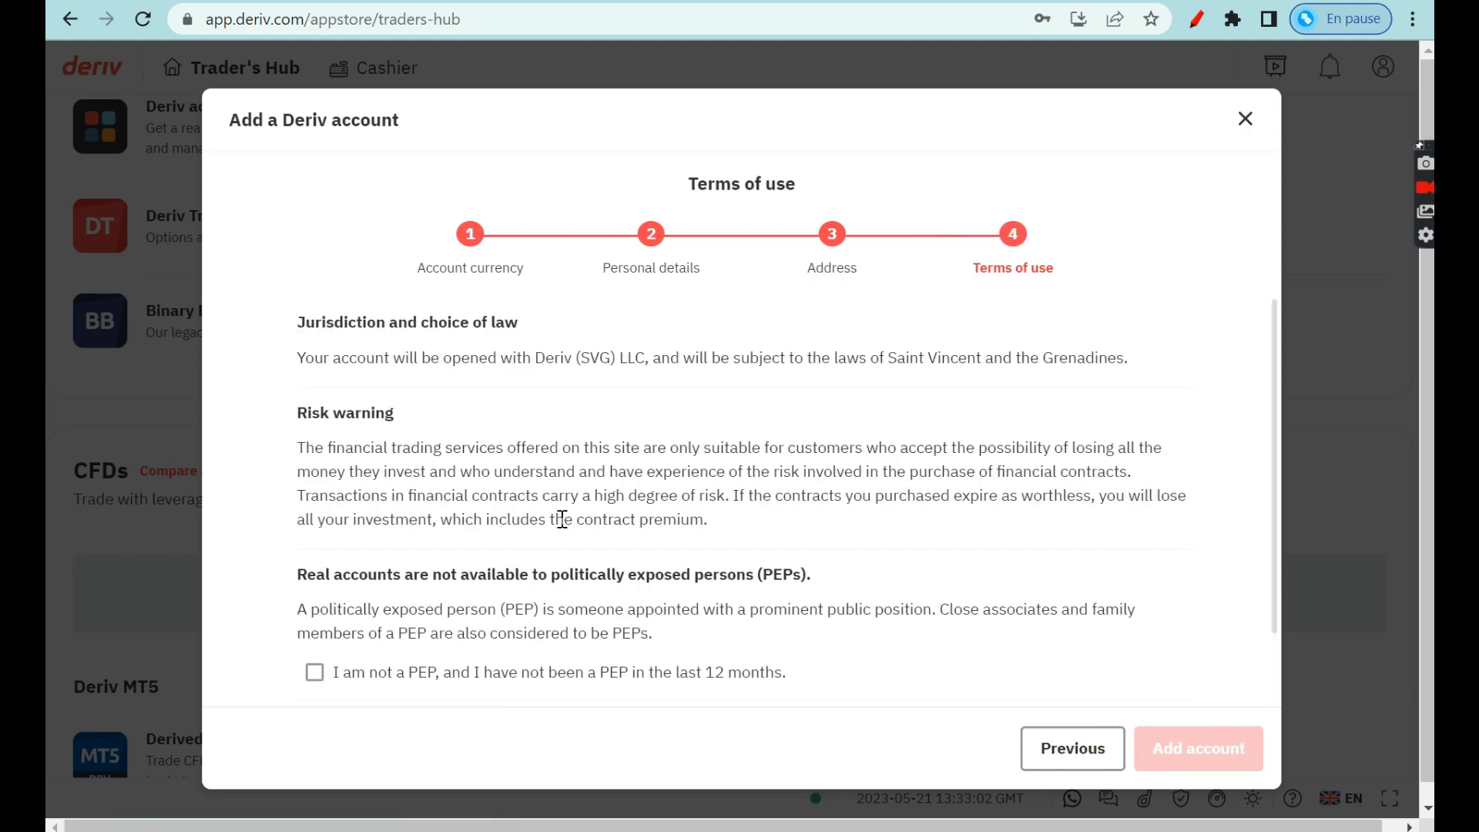
Declare not being a PEP, accept the terms, and add the real USD account.
{"action": "scroll", "coordinate": [553, 520], "scroll_direction": "down", "scroll_amount": 1}
{"action": "left_click", "coordinate": [314, 584]}
{"action": "left_click", "coordinate": [314, 640]}
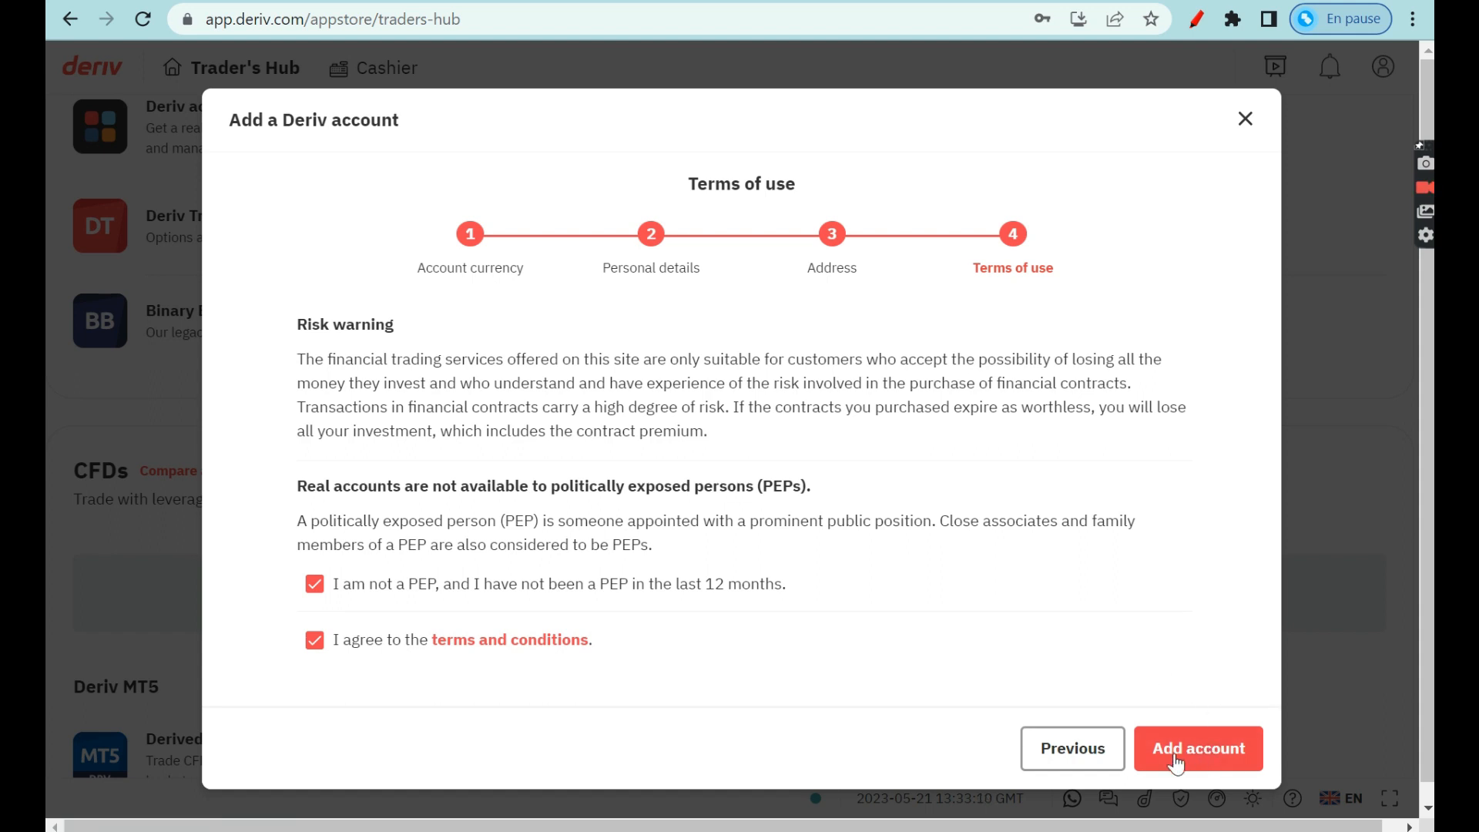
{"action": "left_click", "coordinate": [1201, 754]}
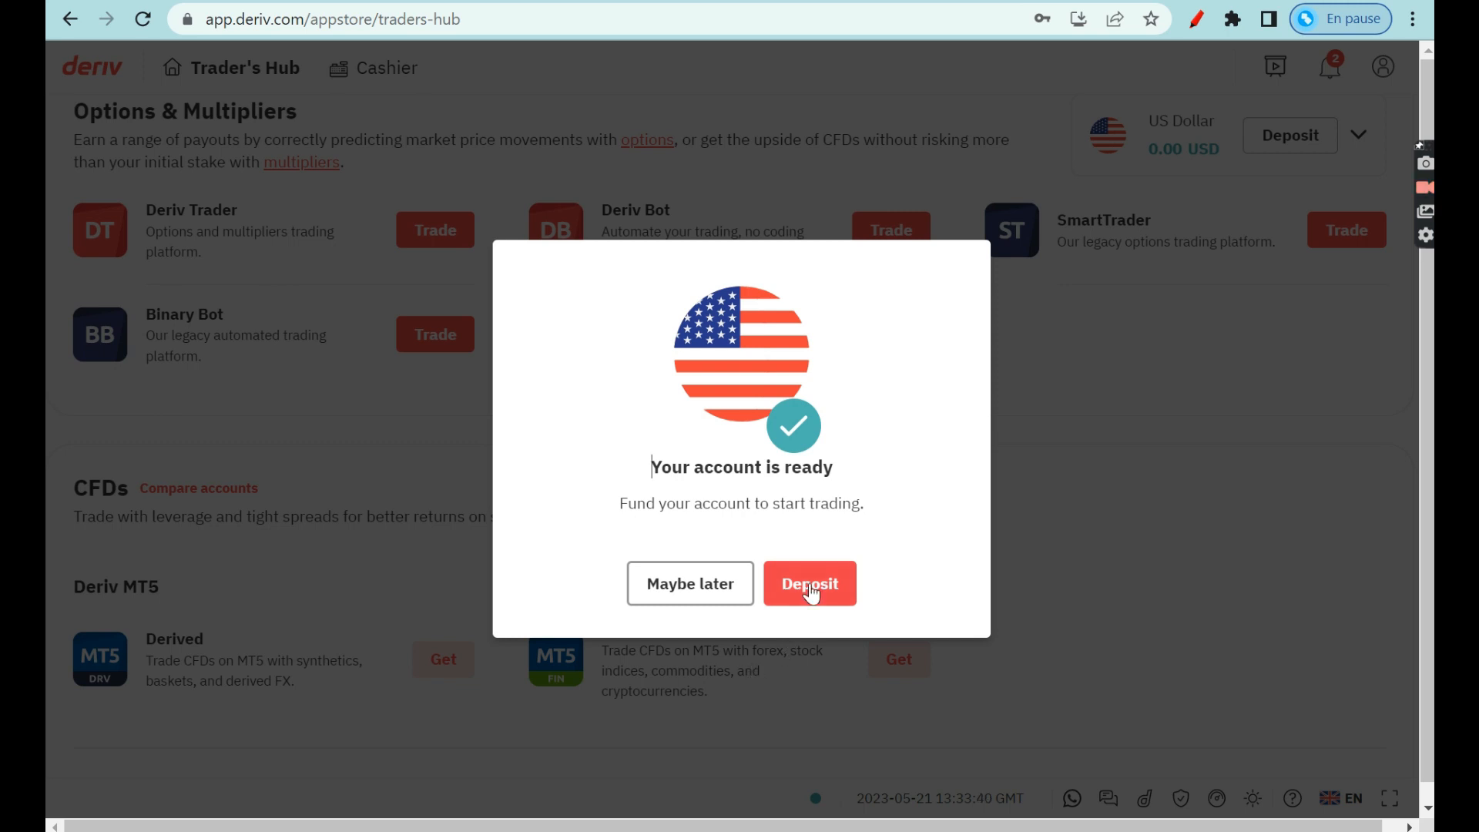
Dismiss the account-ready message, circle the USD balance in red, then erase the annotation.
{"action": "left_click", "coordinate": [688, 594]}
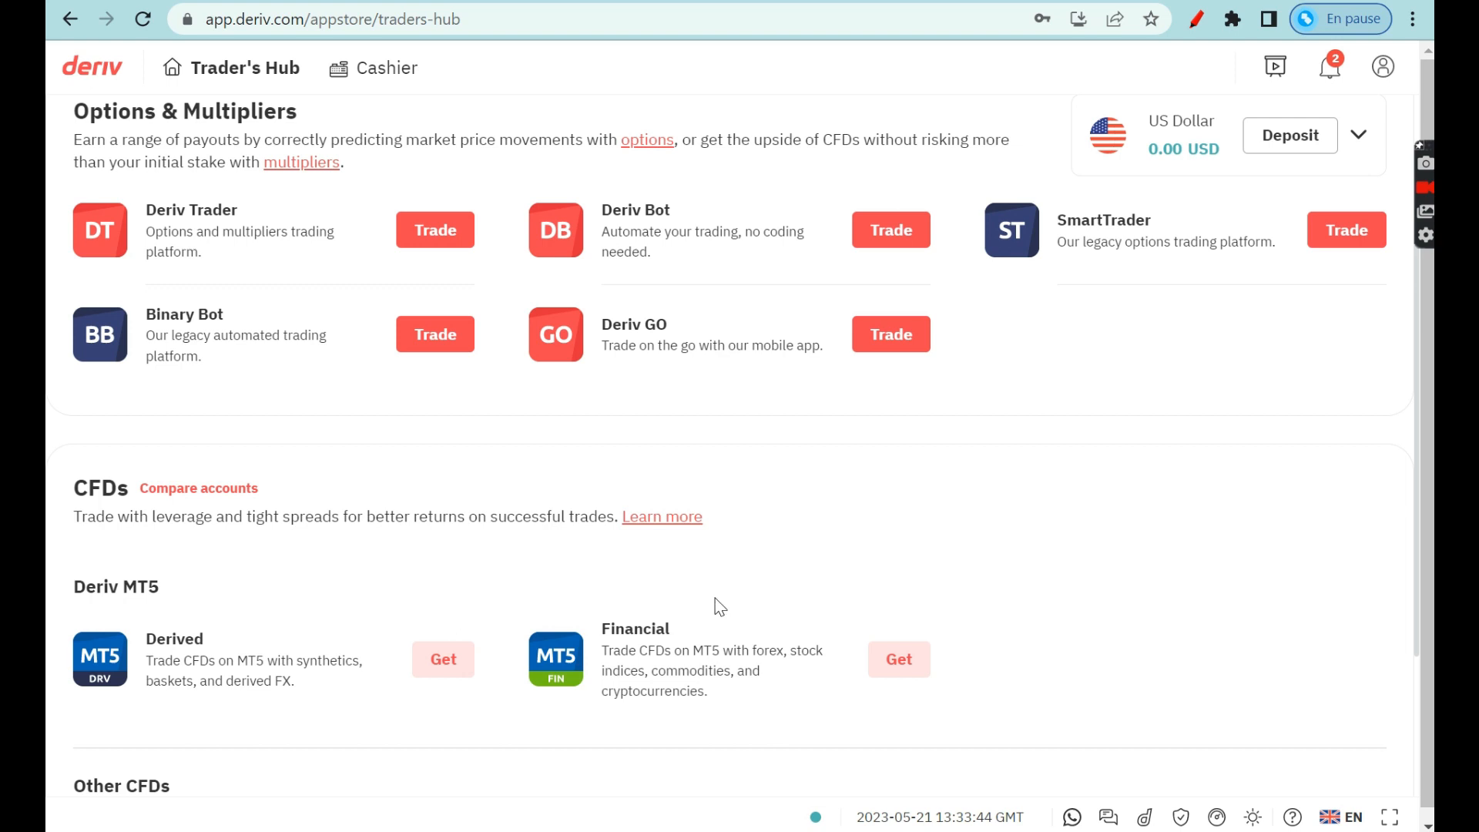
{"action": "scroll", "coordinate": [946, 530], "scroll_direction": "up", "scroll_amount": 3}
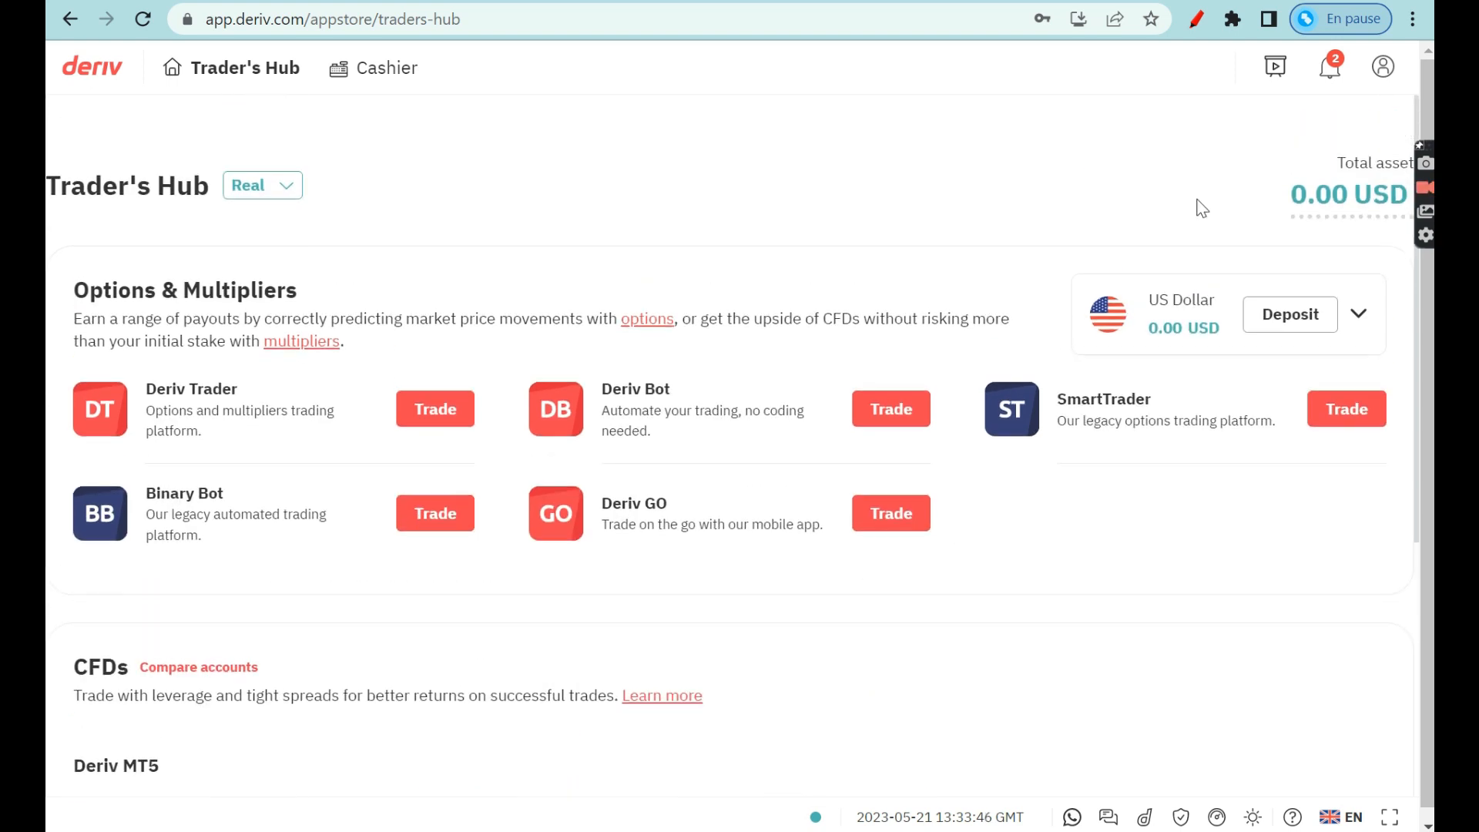
{"action": "left_click", "coordinate": [1196, 20]}
{"action": "mouse_move", "coordinate": [1218, 243]}
{"action": "left_mouse_down"}
{"action": "mouse_move", "coordinate": [1035, 337]}
{"action": "mouse_move", "coordinate": [1289, 372]}
{"action": "left_mouse_up"}
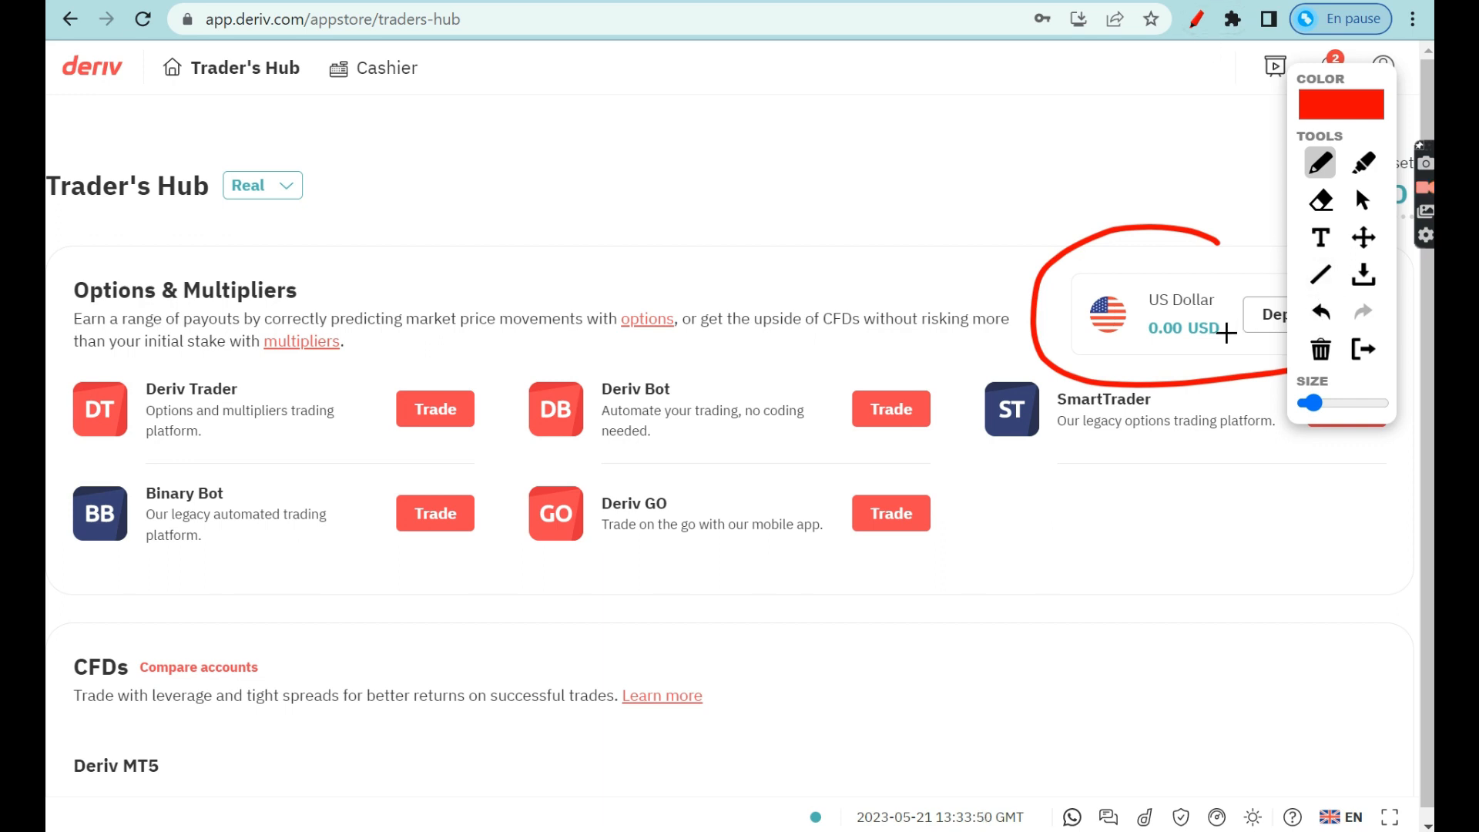
{"action": "left_click", "coordinate": [1321, 362]}
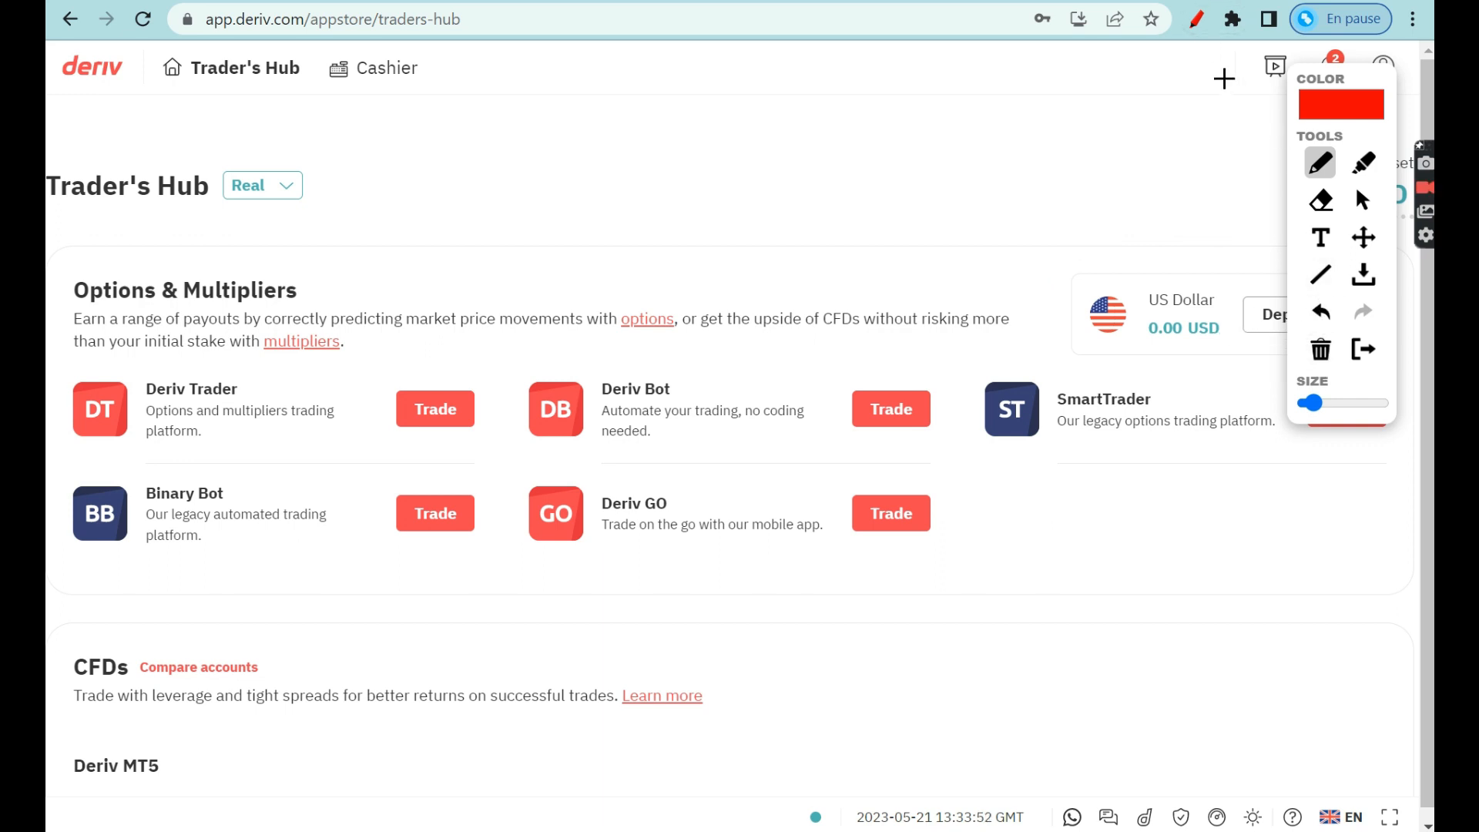
{"action": "left_click", "coordinate": [1202, 28]}
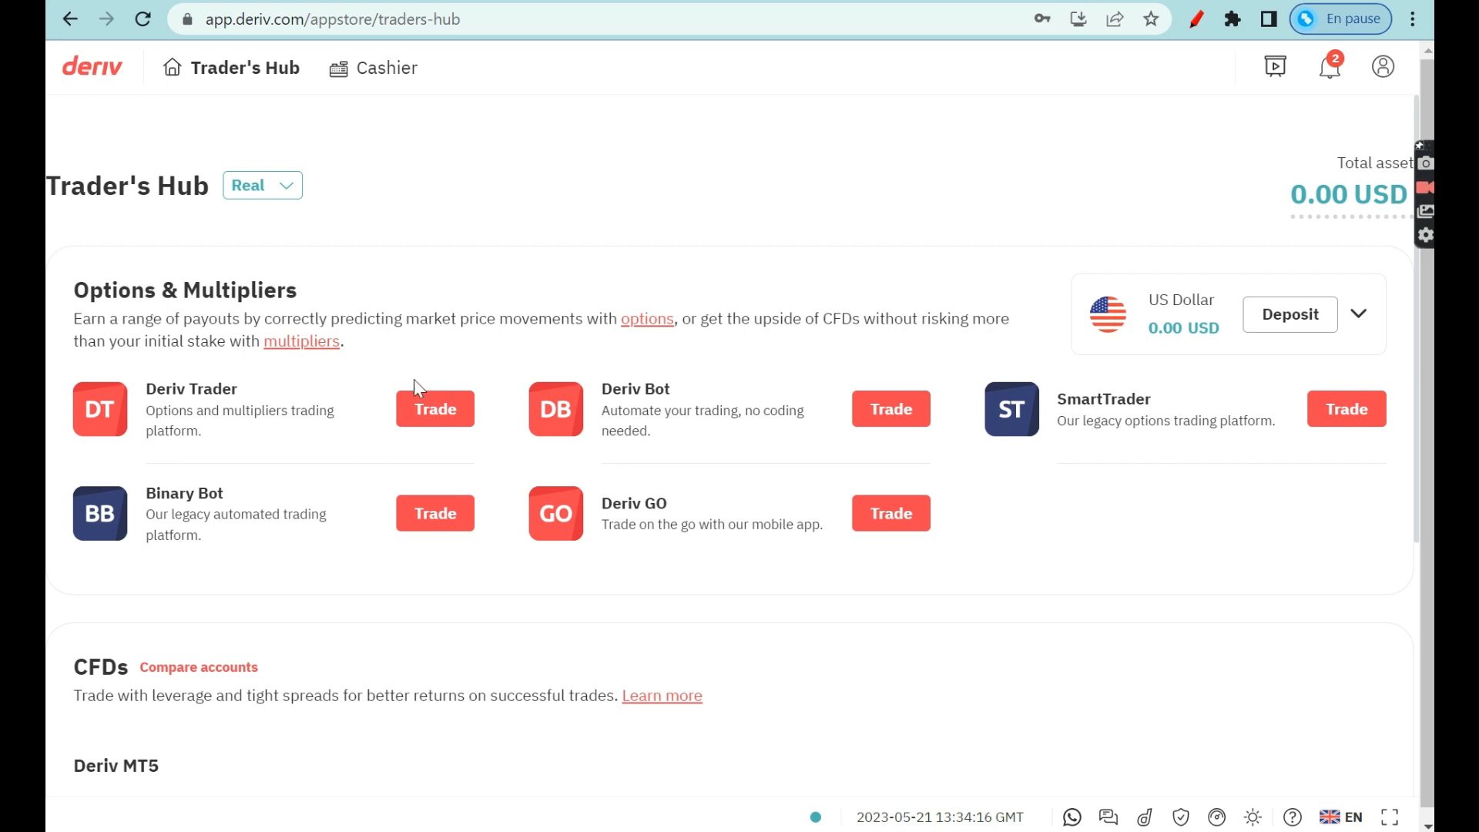
Scroll down to the CFDs section and start adding a real MT5 Derived account.
{"action": "scroll", "coordinate": [538, 491], "scroll_direction": "down", "scroll_amount": 1}
{"action": "scroll", "coordinate": [536, 490], "scroll_direction": "down", "scroll_amount": 1}
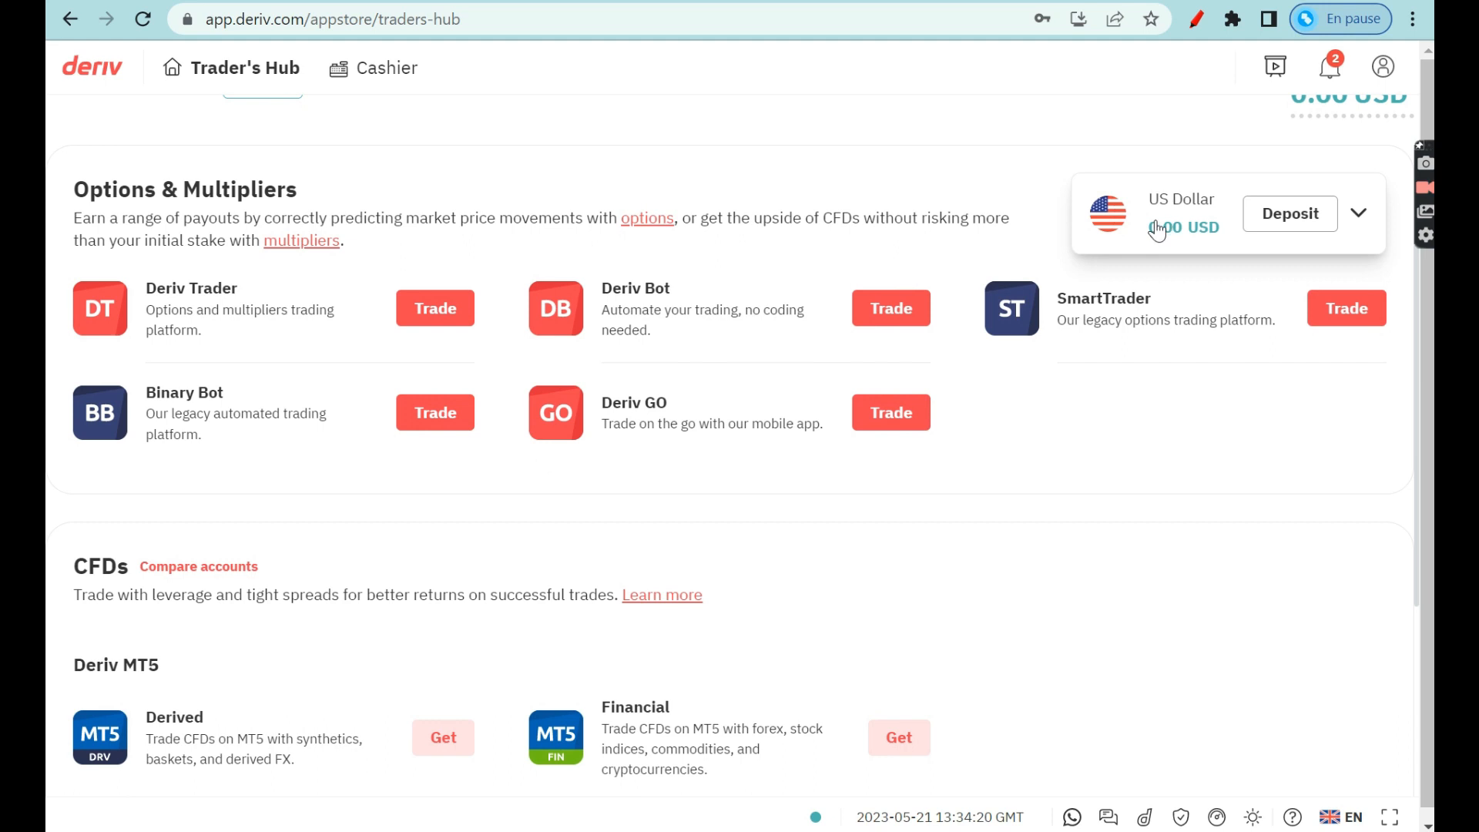
{"action": "scroll", "coordinate": [602, 605], "scroll_direction": "down", "scroll_amount": 1}
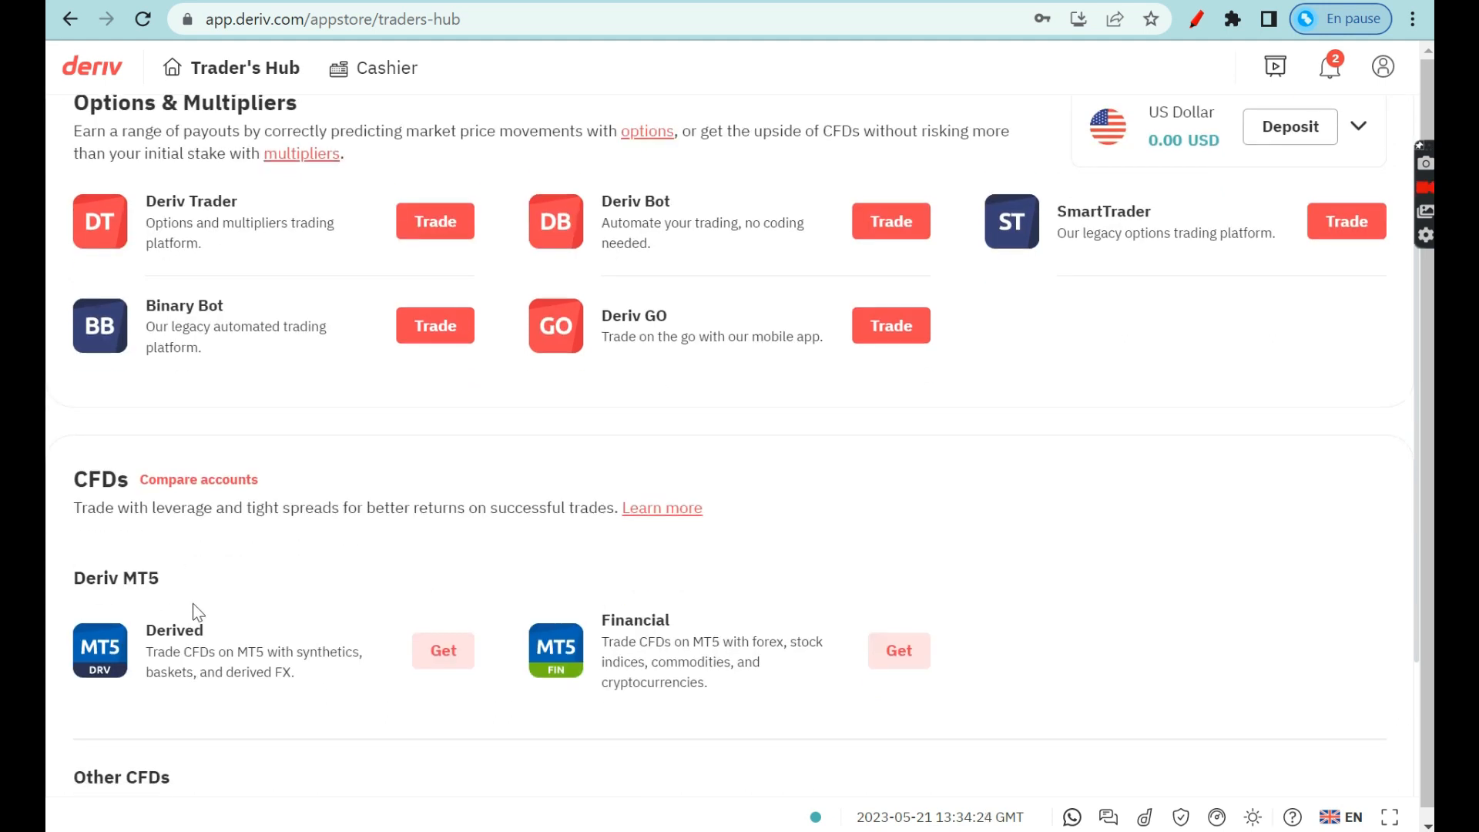
{"action": "scroll", "coordinate": [184, 609], "scroll_direction": "down", "scroll_amount": 1}
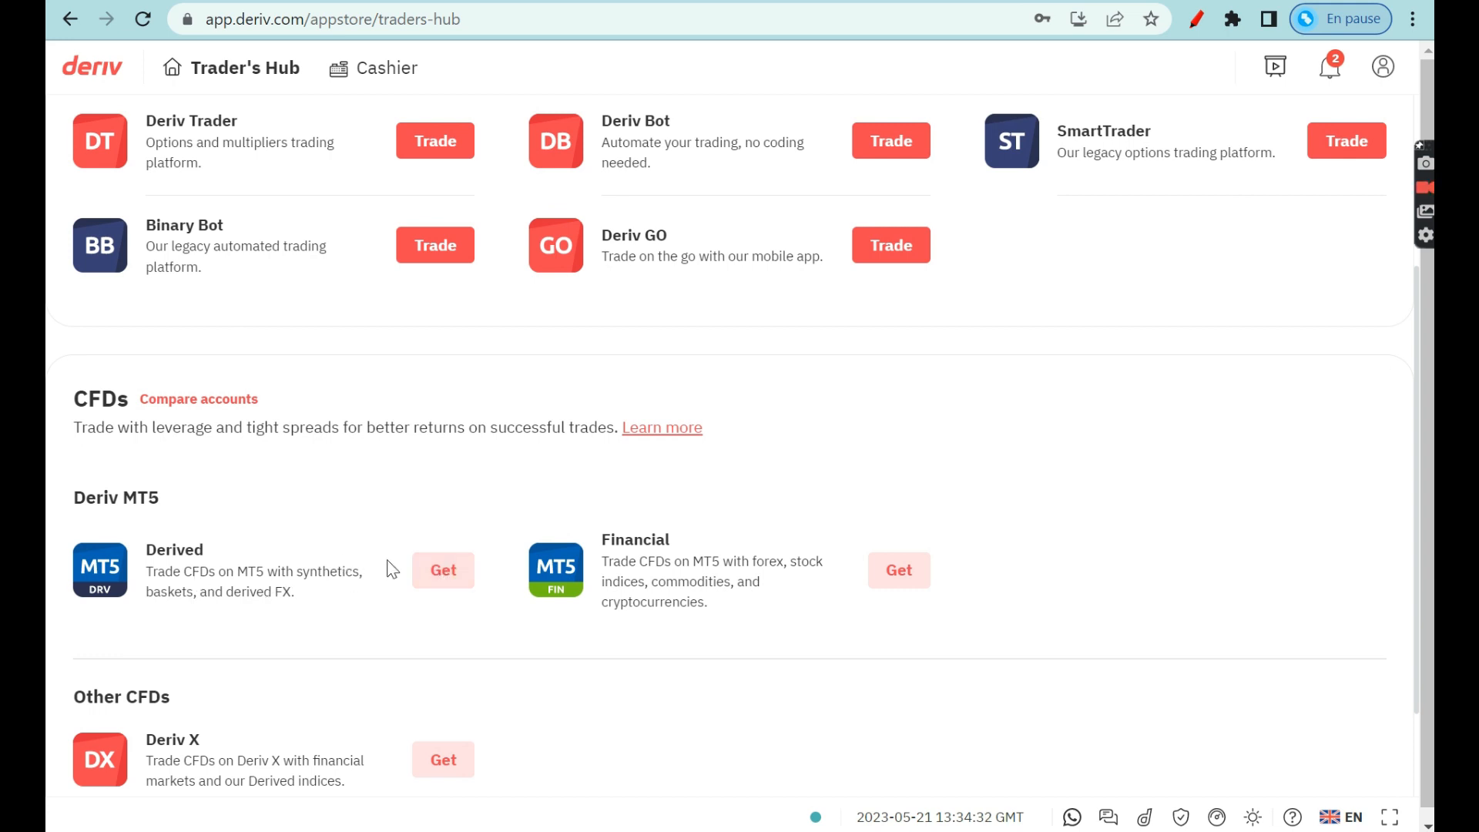
{"action": "left_click", "coordinate": [443, 571]}
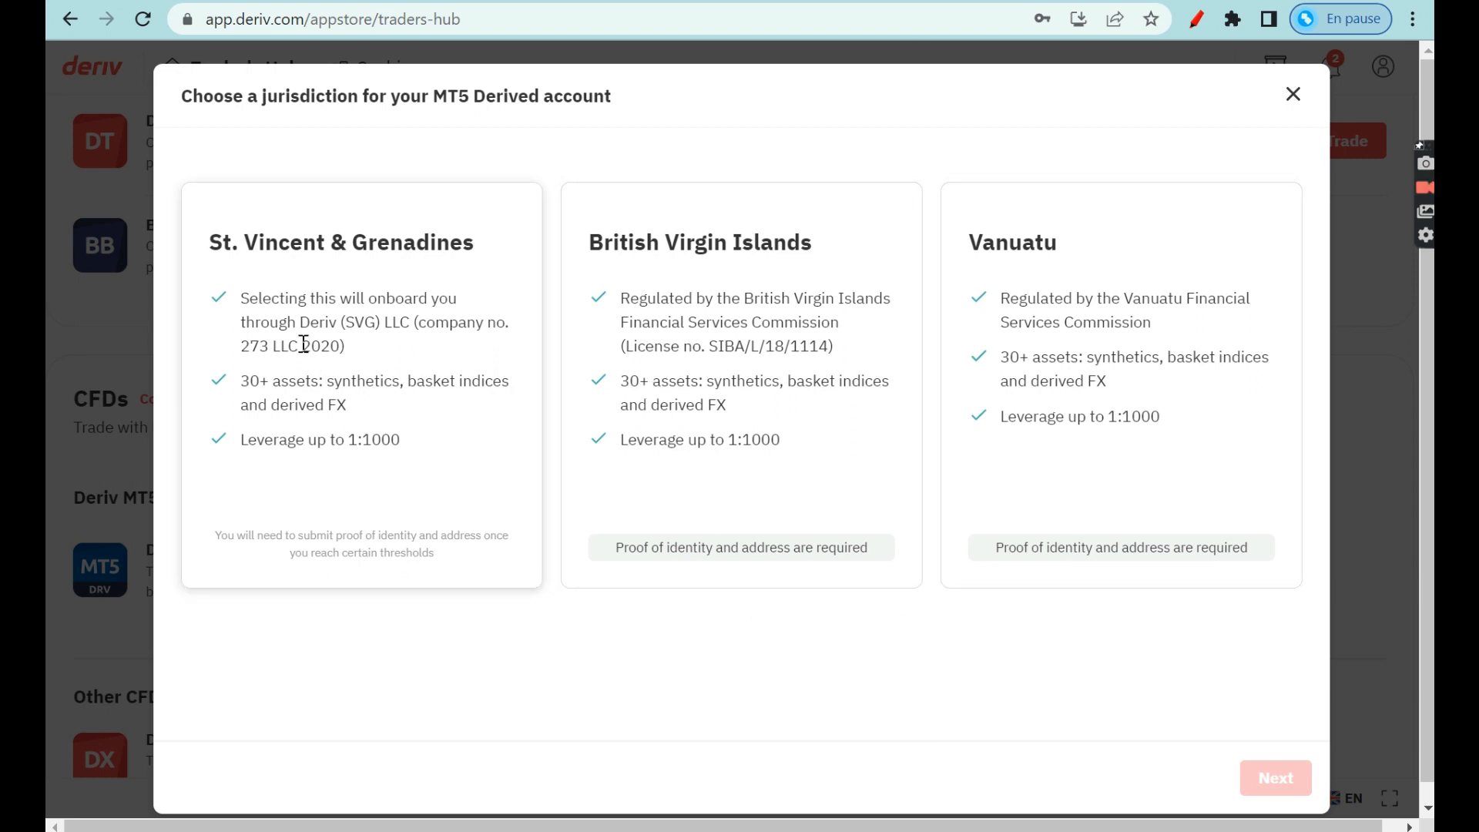
Compare the BVI and Vanuatu jurisdictions, then pick St. Vincent & Grenadines for MT5 Derived and continue.
{"action": "left_click_drag", "start_coordinate": [215, 297], "coordinate": [252, 434]}
{"action": "left_click", "coordinate": [211, 237]}
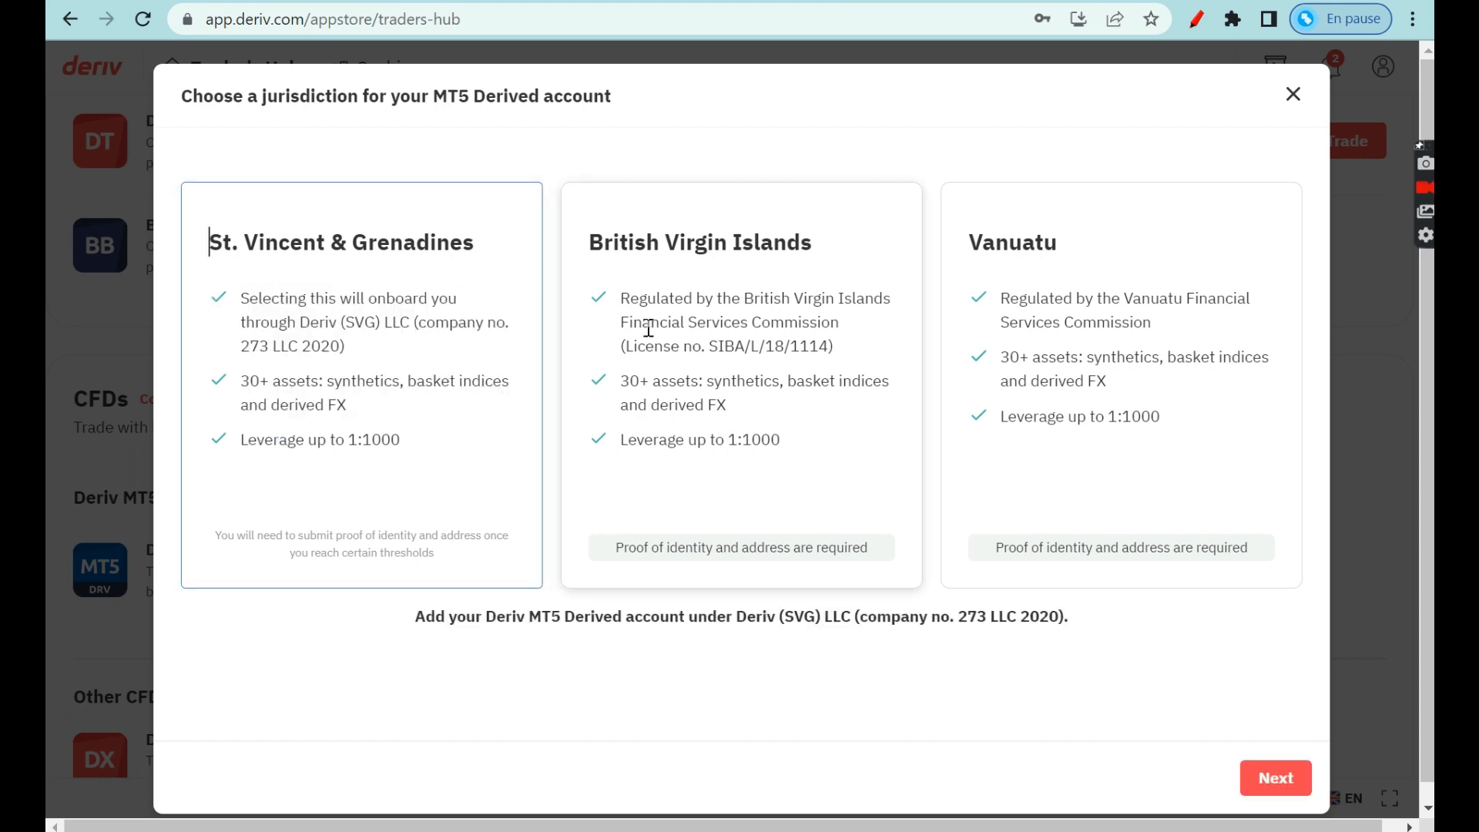
{"action": "left_click_drag", "start_coordinate": [602, 282], "coordinate": [812, 433]}
{"action": "left_click", "coordinate": [833, 434]}
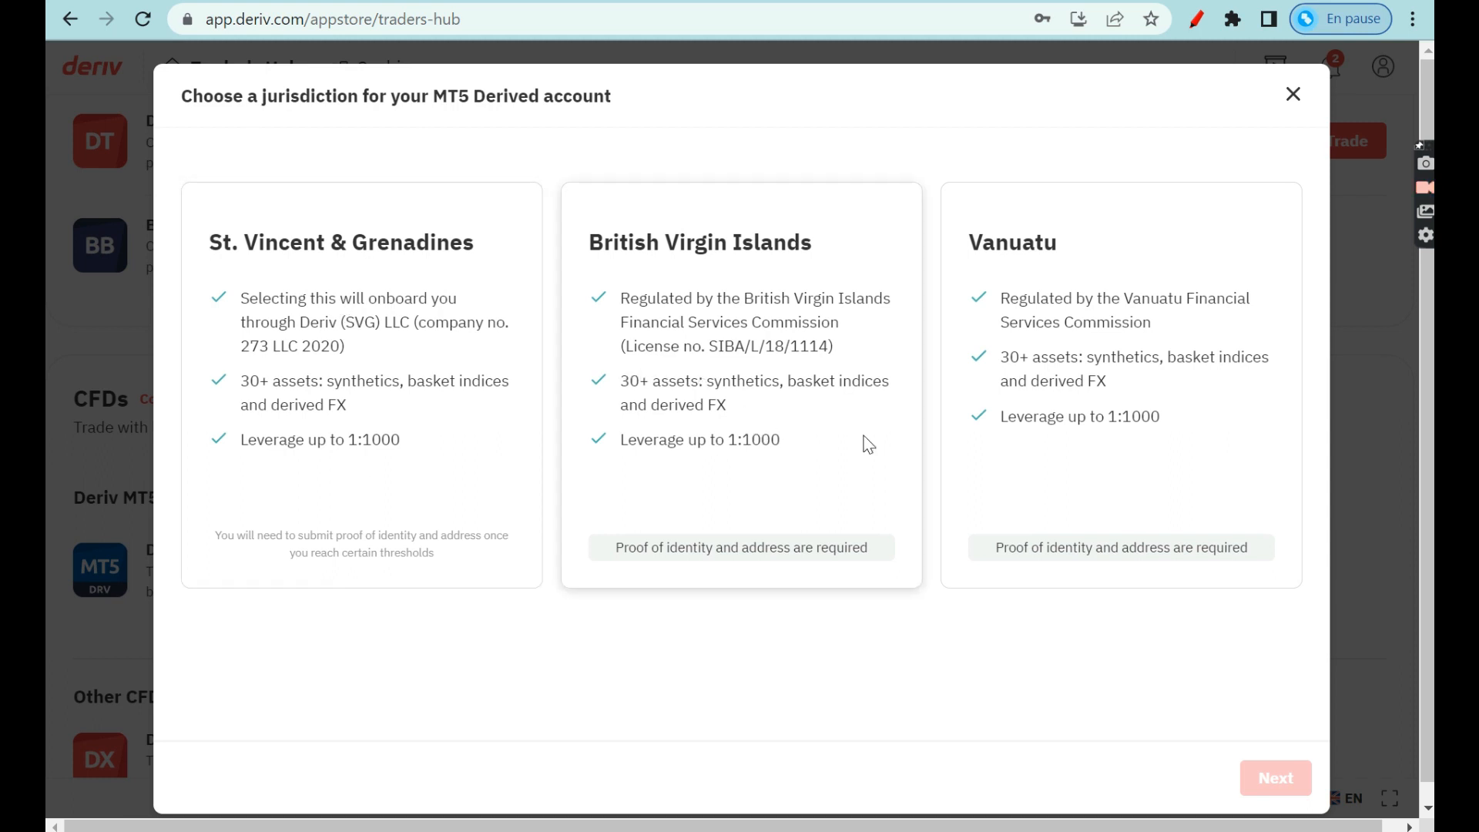
{"action": "left_click_drag", "start_coordinate": [614, 549], "coordinate": [1194, 578]}
{"action": "left_click", "coordinate": [1191, 573]}
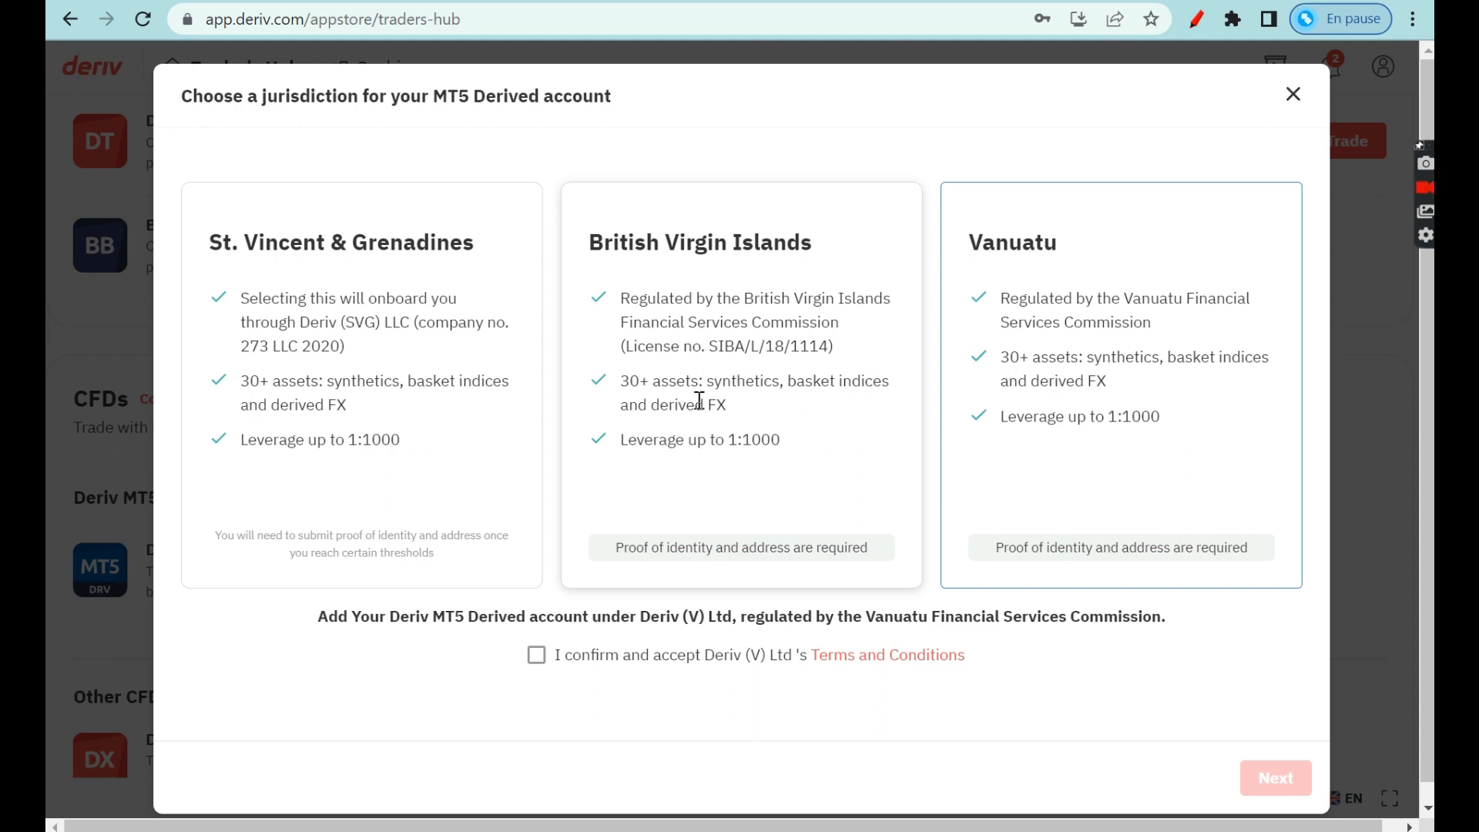
{"action": "left_click", "coordinate": [389, 359]}
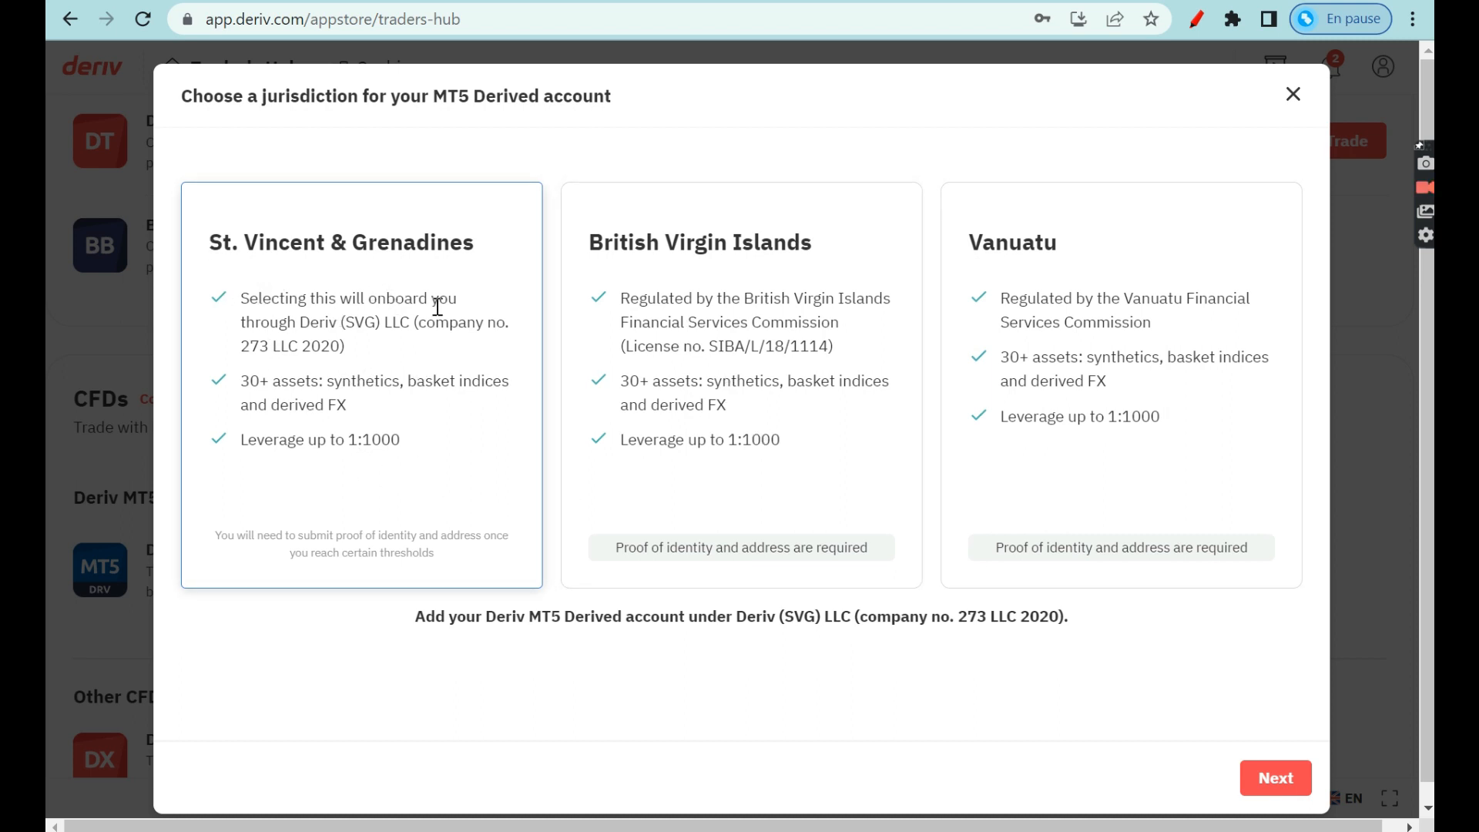
{"action": "left_click", "coordinate": [1279, 779]}
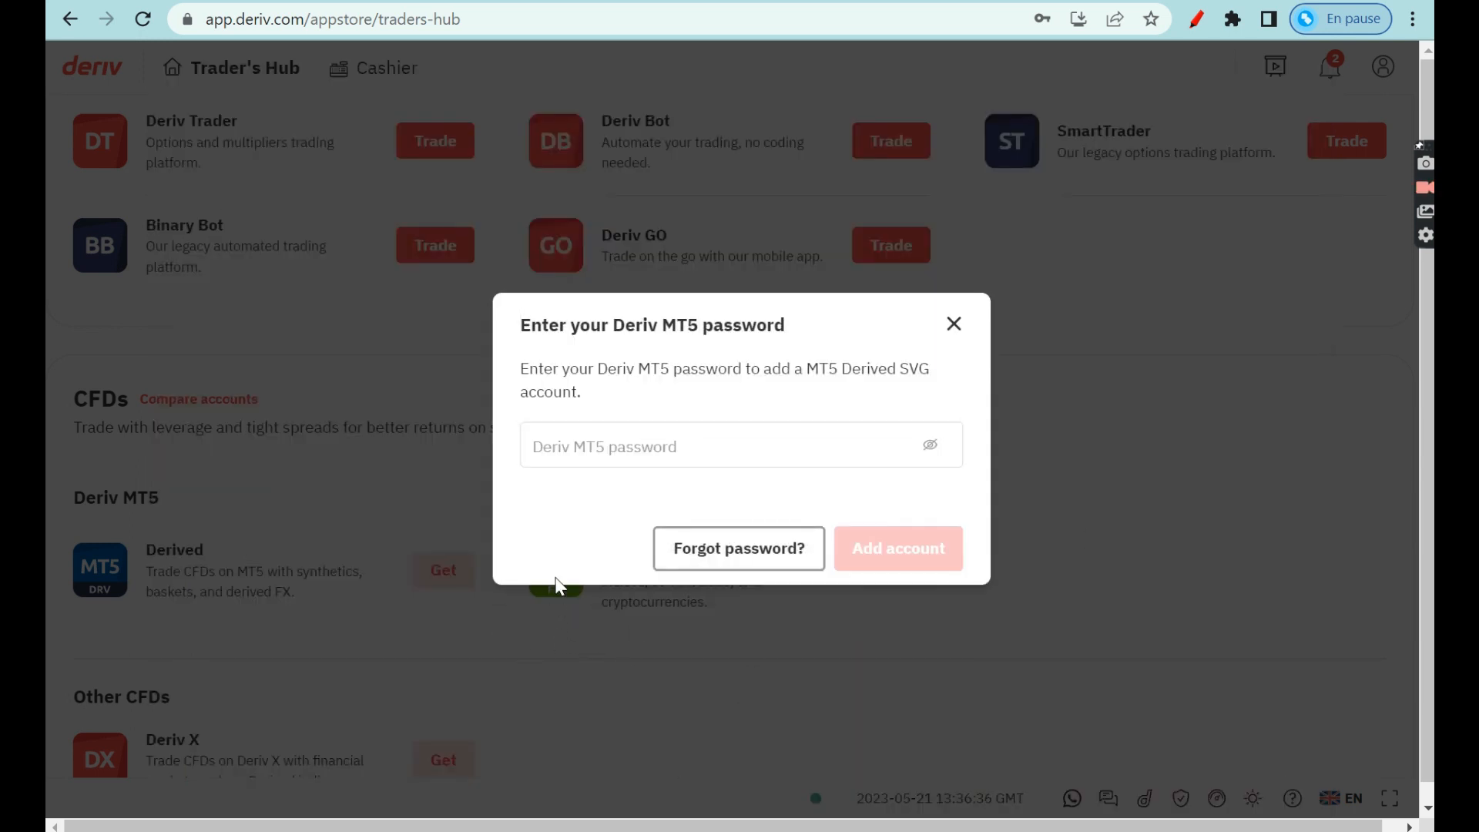
Enter the MT5 password, add the Derived SVG account, and dismiss the success dialog with Maybe later.
{"action": "left_click", "coordinate": [542, 438]}
{"action": "type", "text": "••••••••••"}
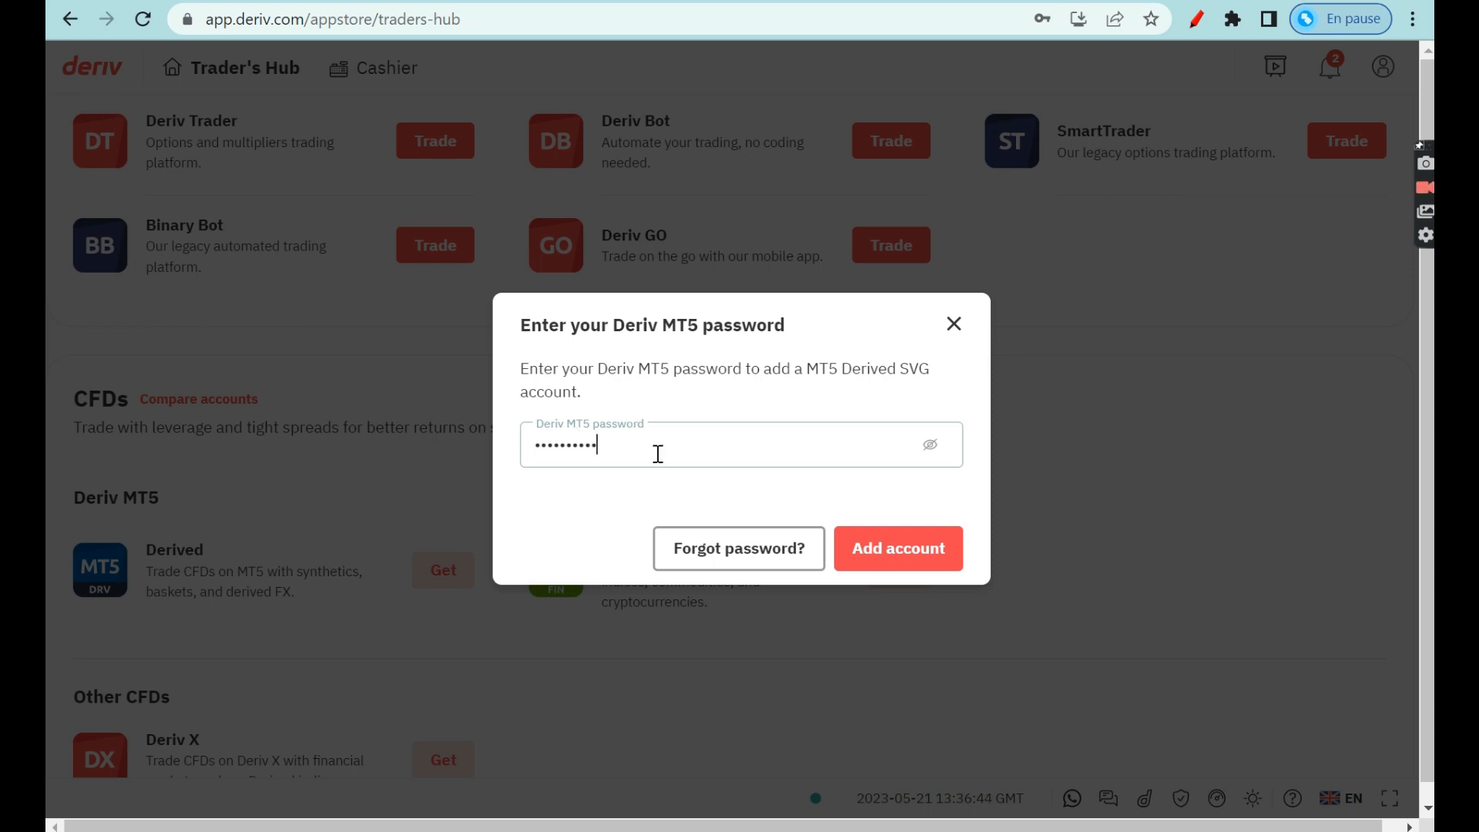
{"action": "left_click", "coordinate": [891, 569]}
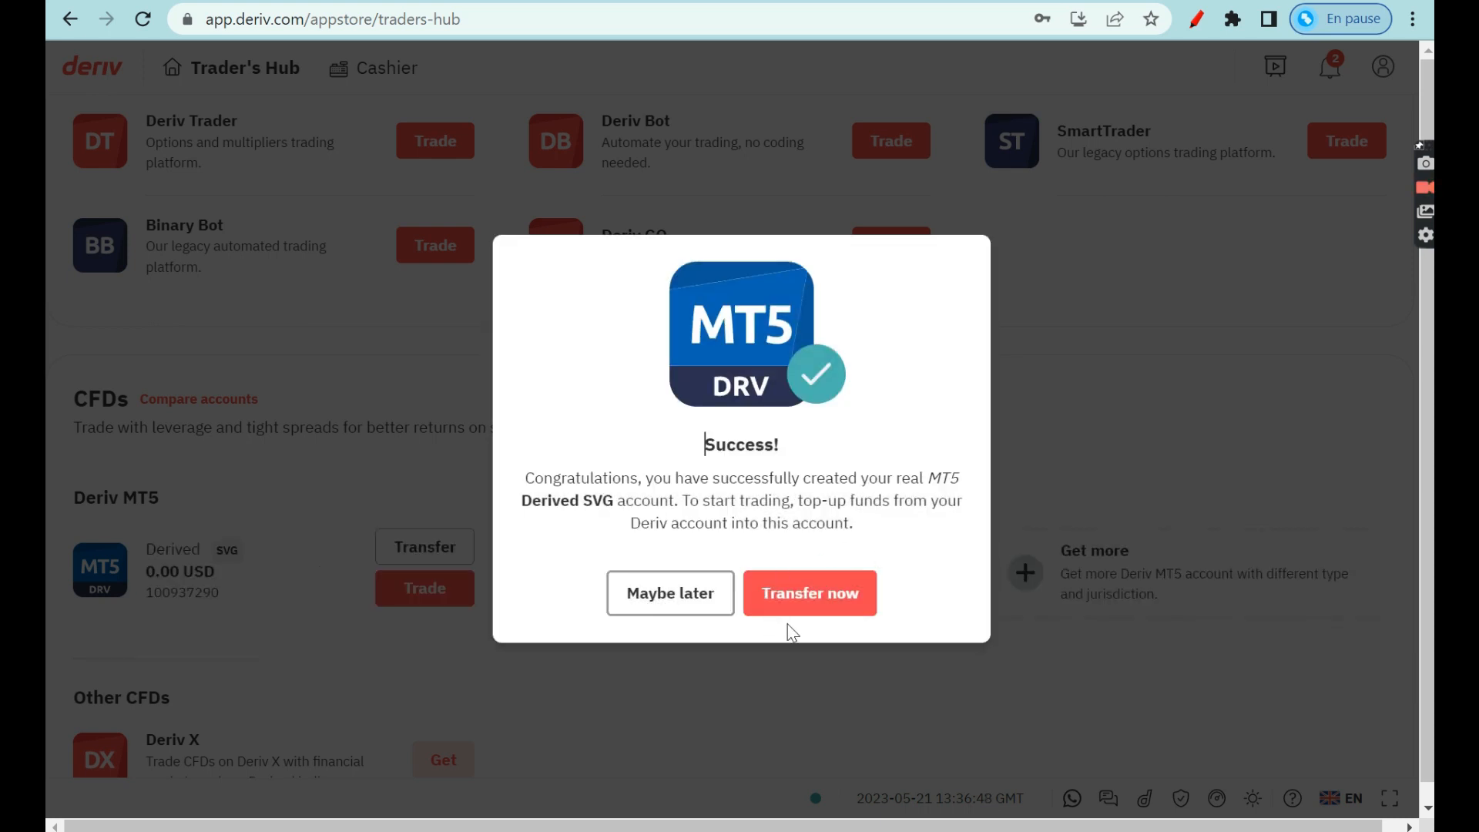
{"action": "left_click", "coordinate": [703, 592]}
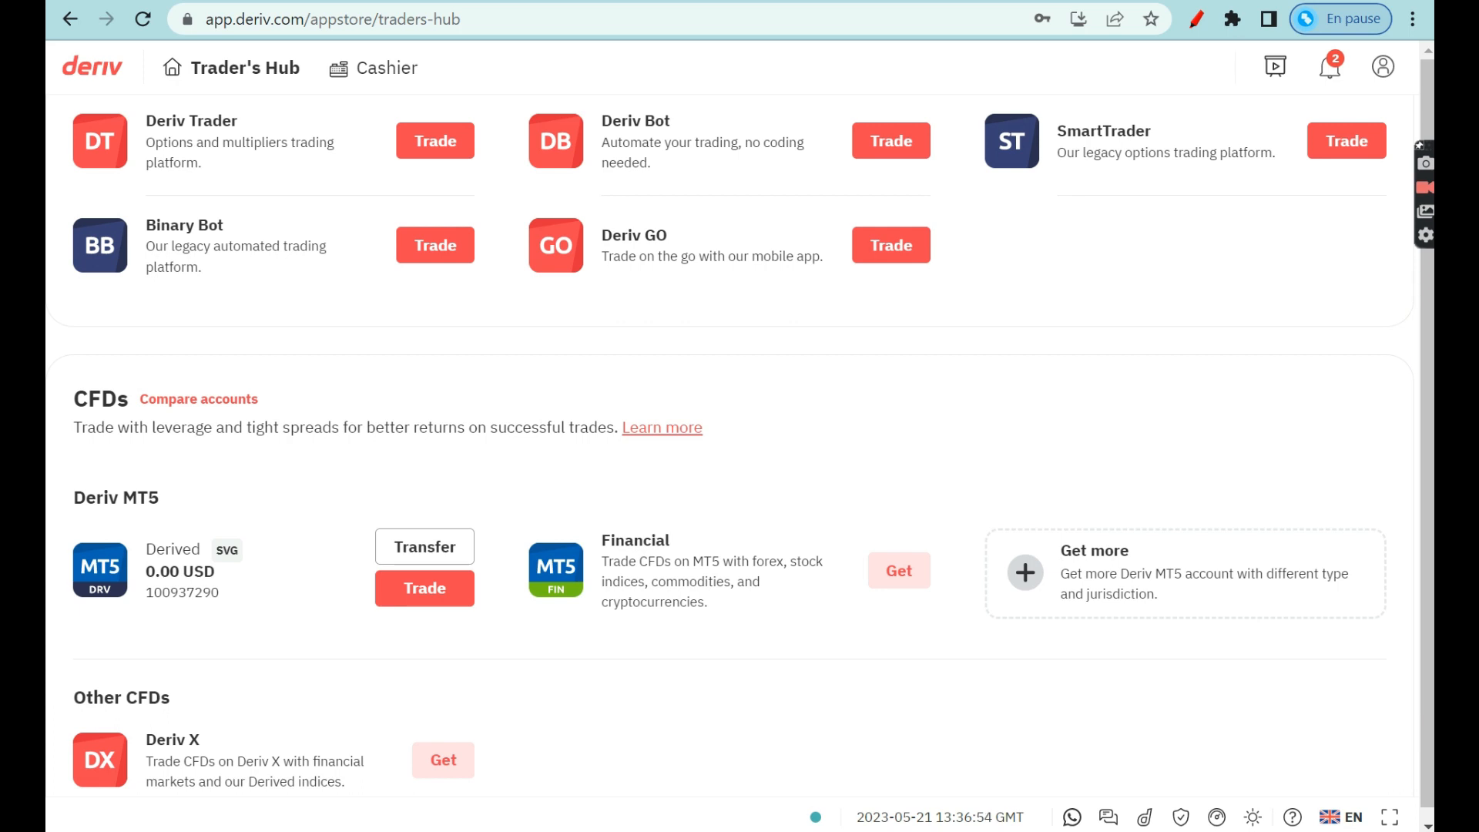
Circle and arrow-mark the new MT5 Derived account in red, then erase the annotations.
{"action": "left_click", "coordinate": [1199, 23]}
{"action": "mouse_move", "coordinate": [252, 519]}
{"action": "left_mouse_down"}
{"action": "mouse_move", "coordinate": [167, 483]}
{"action": "mouse_move", "coordinate": [169, 521]}
{"action": "left_mouse_up"}
{"action": "mouse_move", "coordinate": [252, 712]}
{"action": "left_mouse_down"}
{"action": "mouse_move", "coordinate": [226, 629]}
{"action": "mouse_move", "coordinate": [260, 630]}
{"action": "left_mouse_up"}
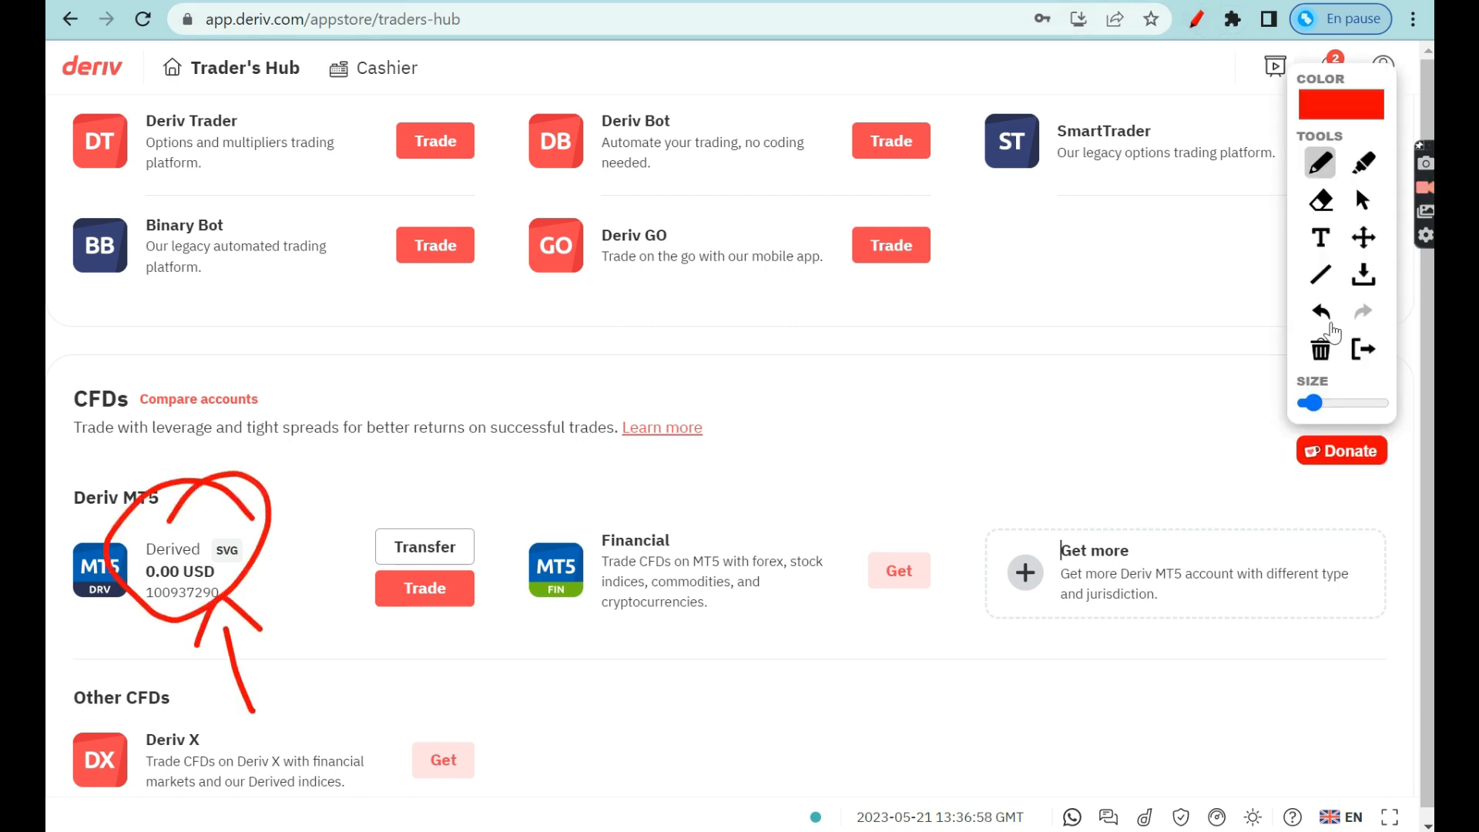
{"action": "left_click", "coordinate": [1321, 350]}
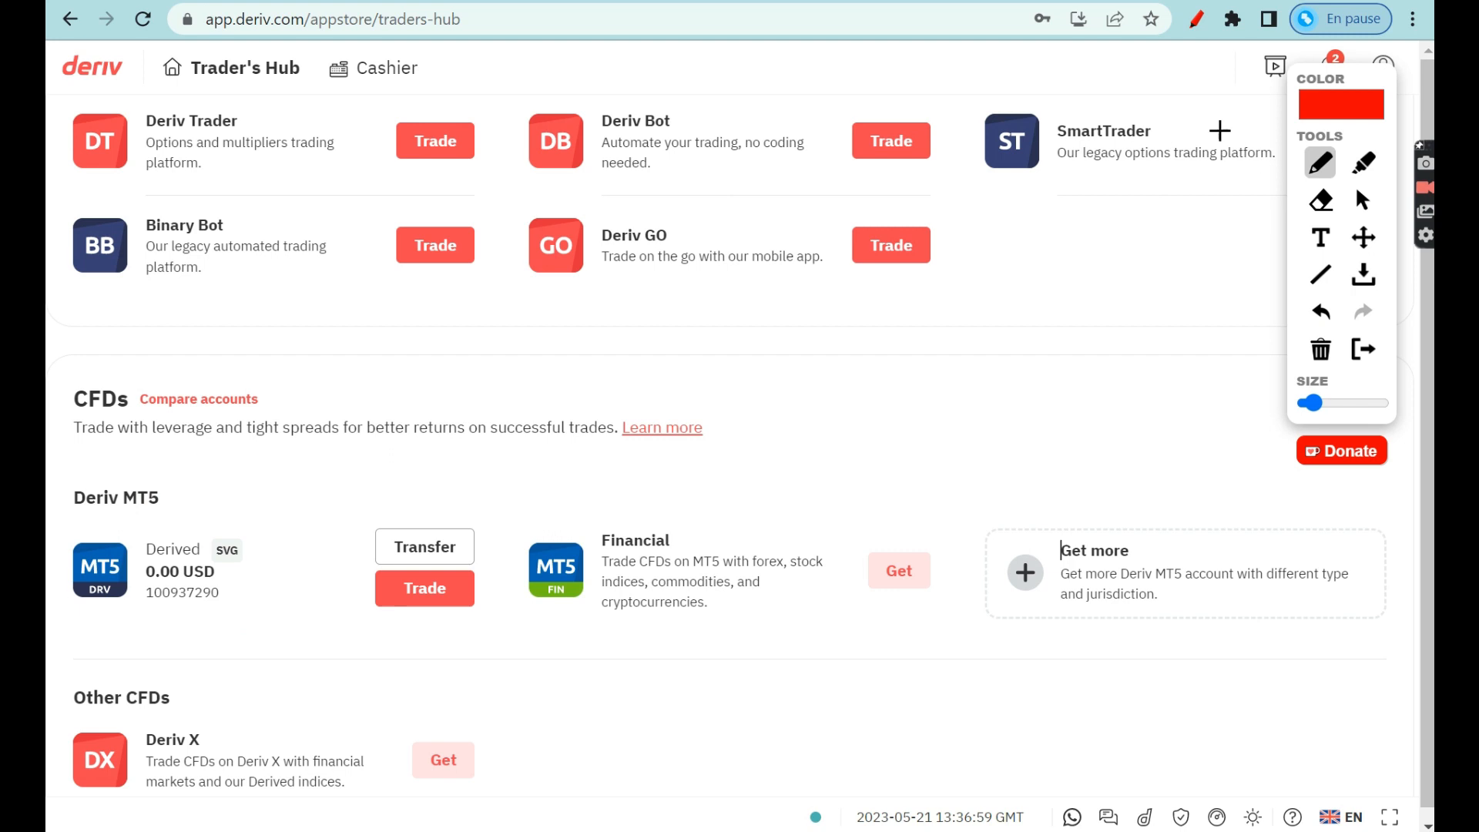
{"action": "left_click", "coordinate": [1196, 24]}
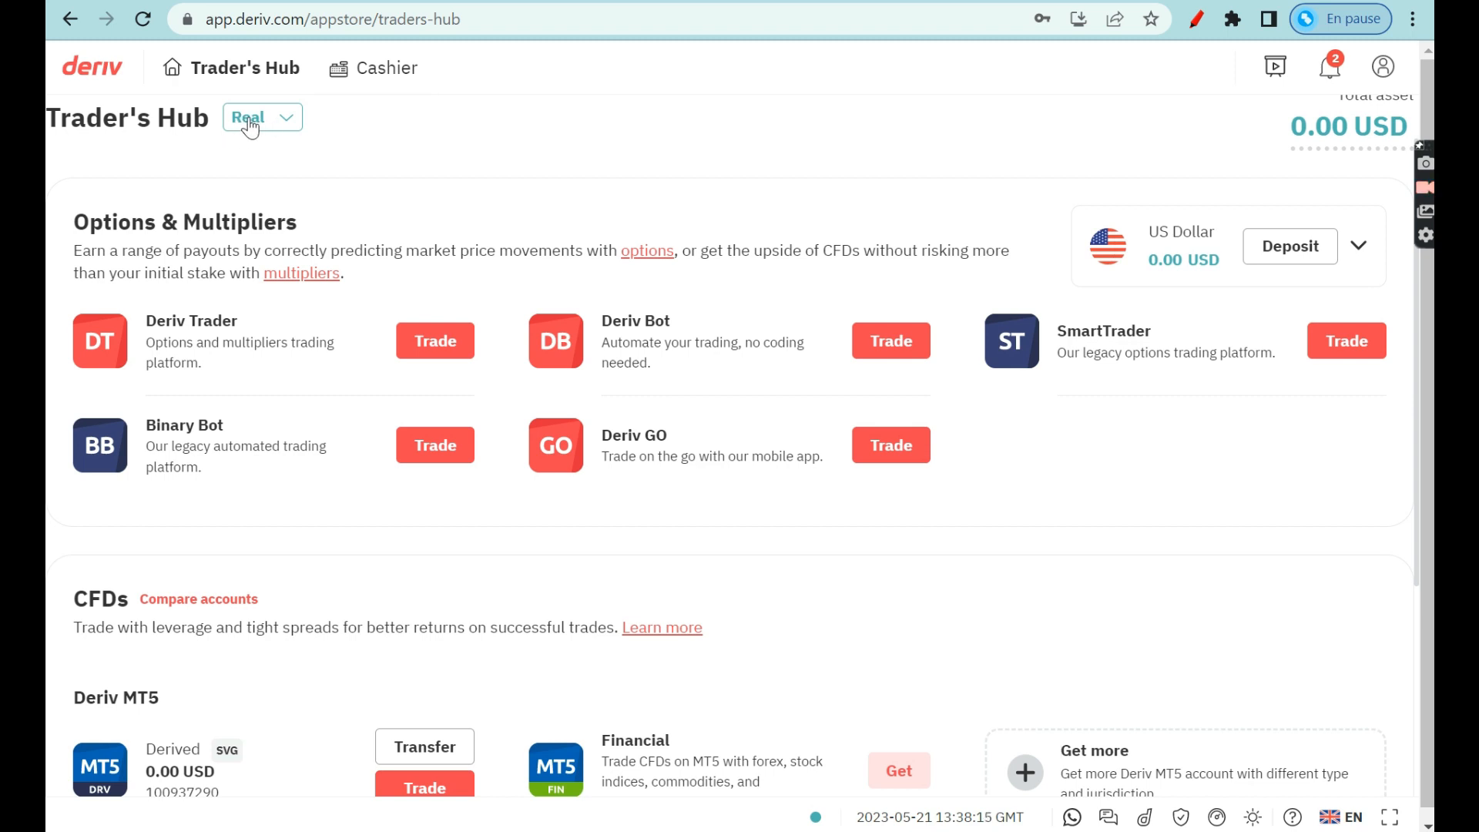
Switch the Trader's Hub to Demo and show the Trade details for the Derived Demo MT5 account.
{"action": "left_click", "coordinate": [257, 152]}
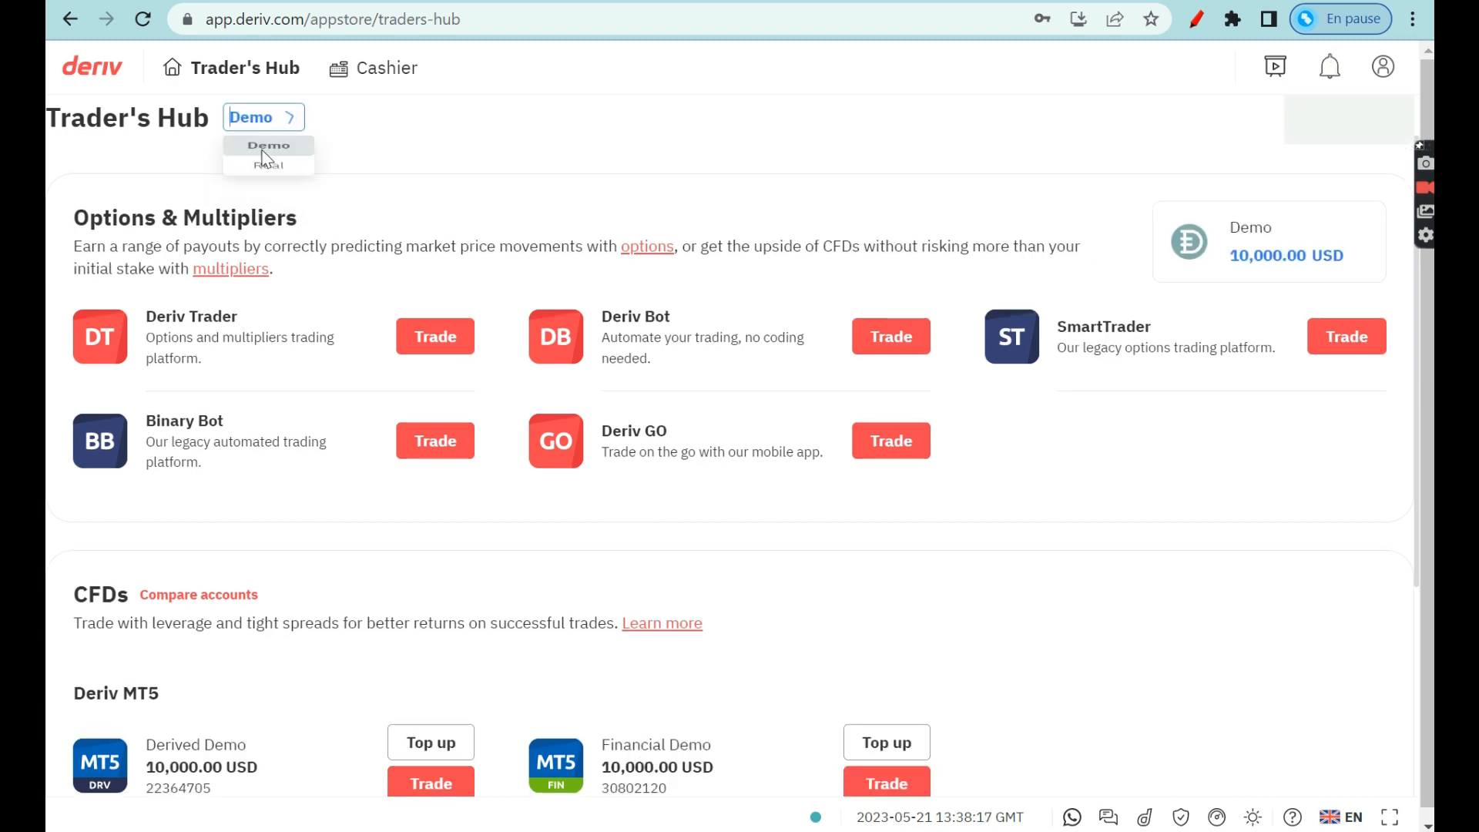
{"action": "scroll", "coordinate": [345, 732], "scroll_direction": "down", "scroll_amount": 2}
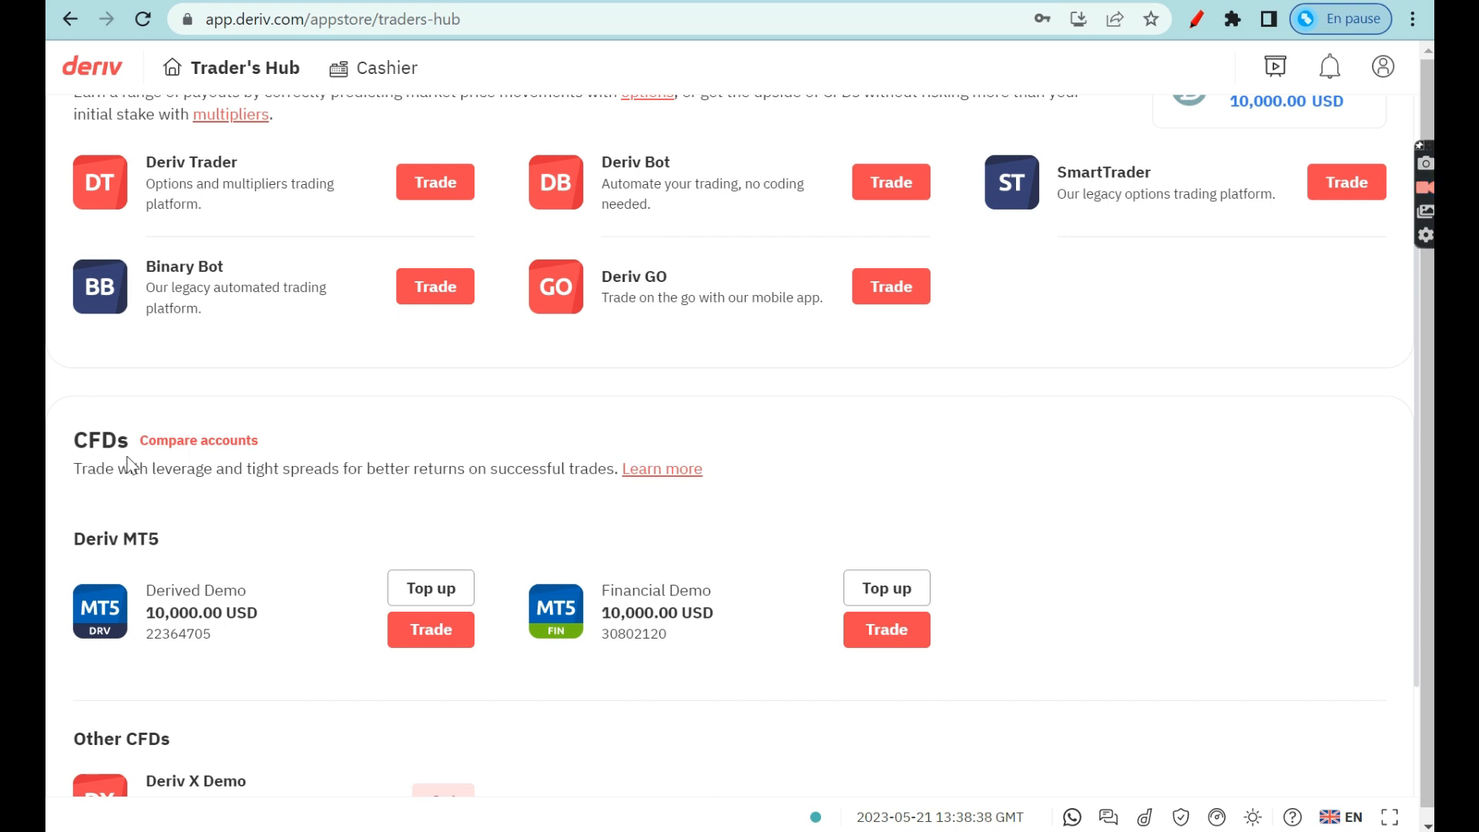
{"action": "left_click", "coordinate": [430, 634]}
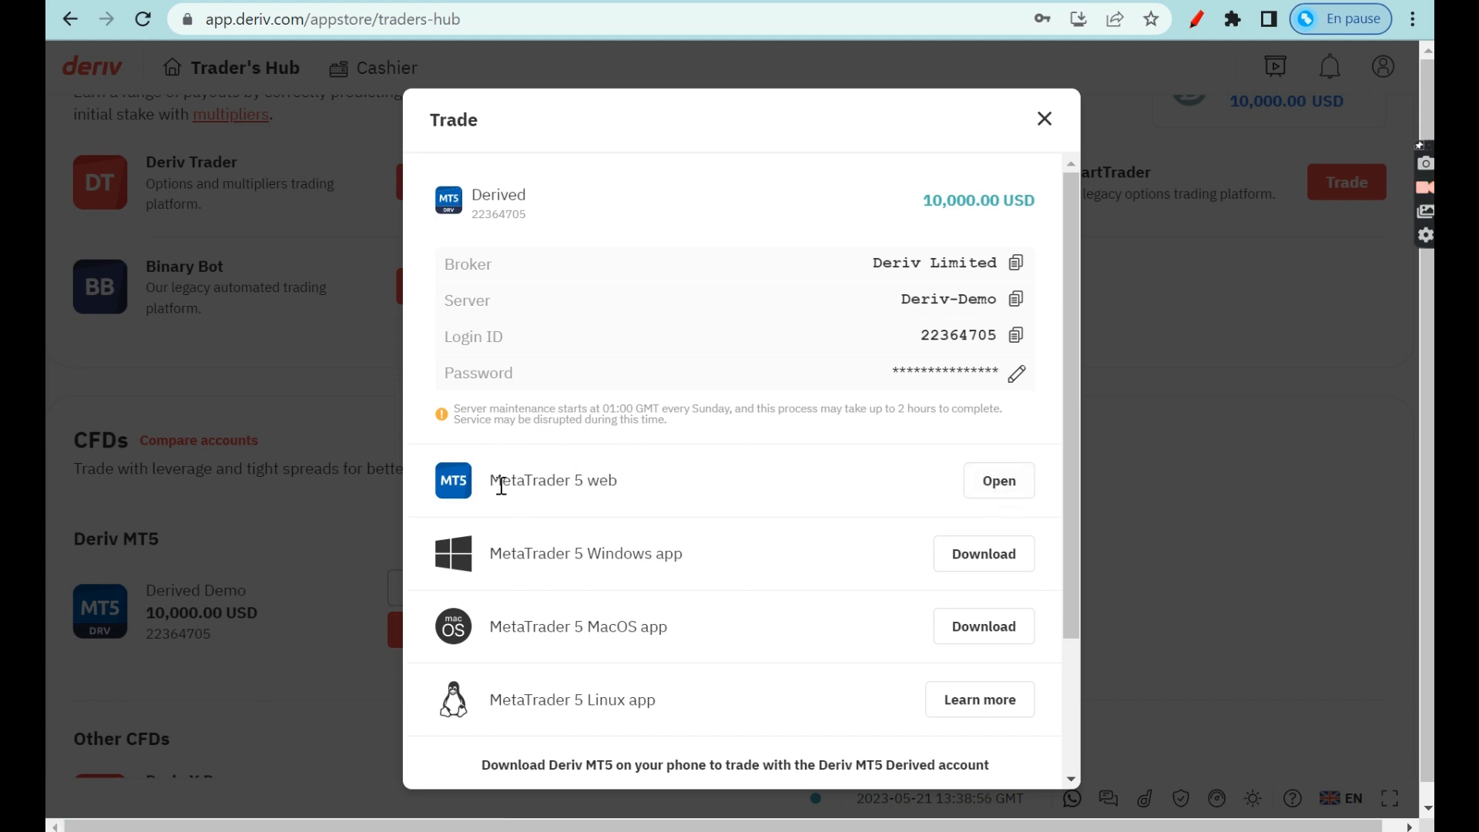
Mark the Derived Trade dialog's broker, server, login ID and password rows with red pen annotations.
{"action": "left_click_drag", "start_coordinate": [491, 480], "coordinate": [644, 488]}
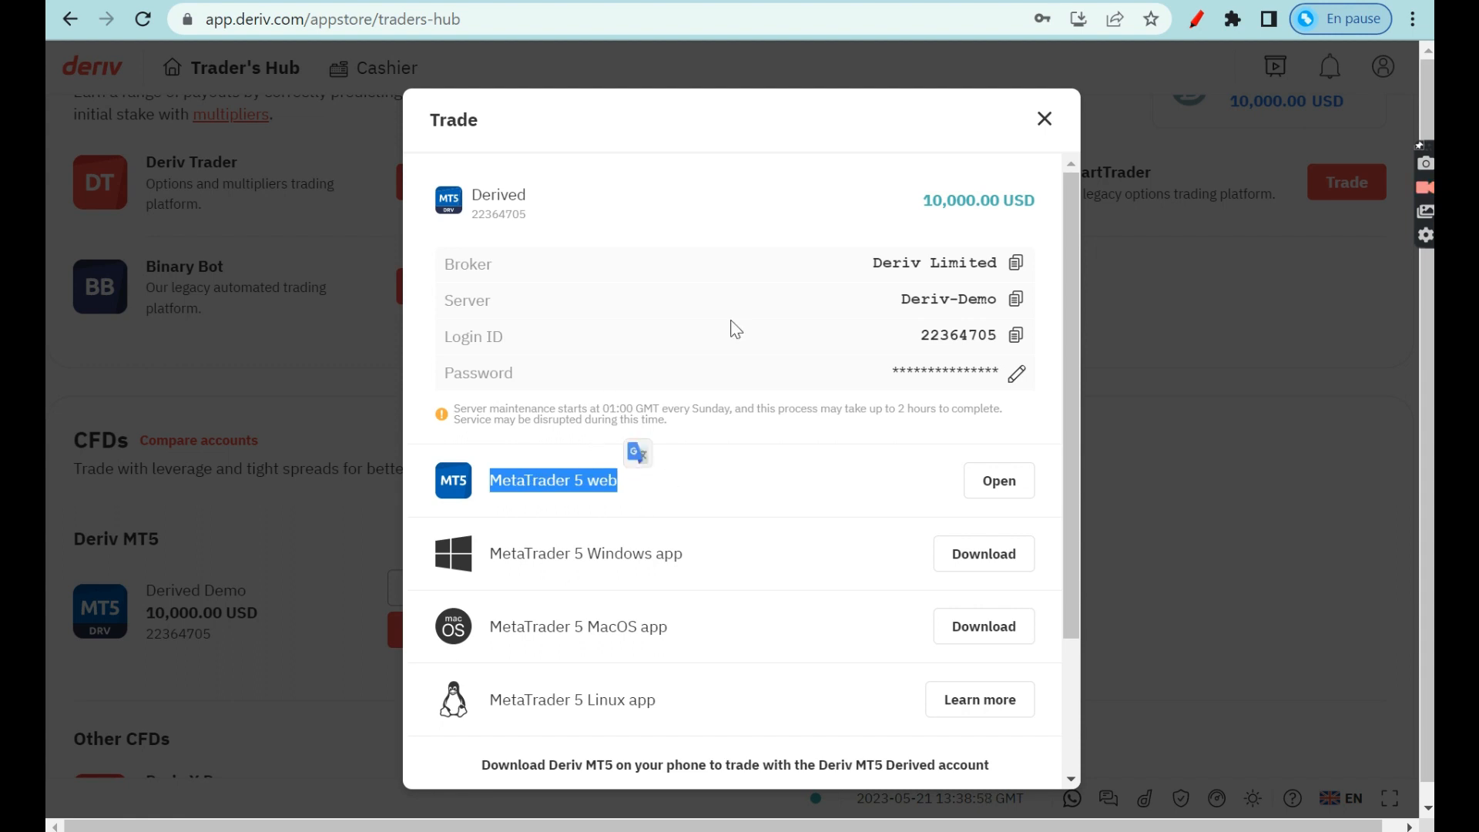
{"action": "left_click", "coordinate": [724, 495]}
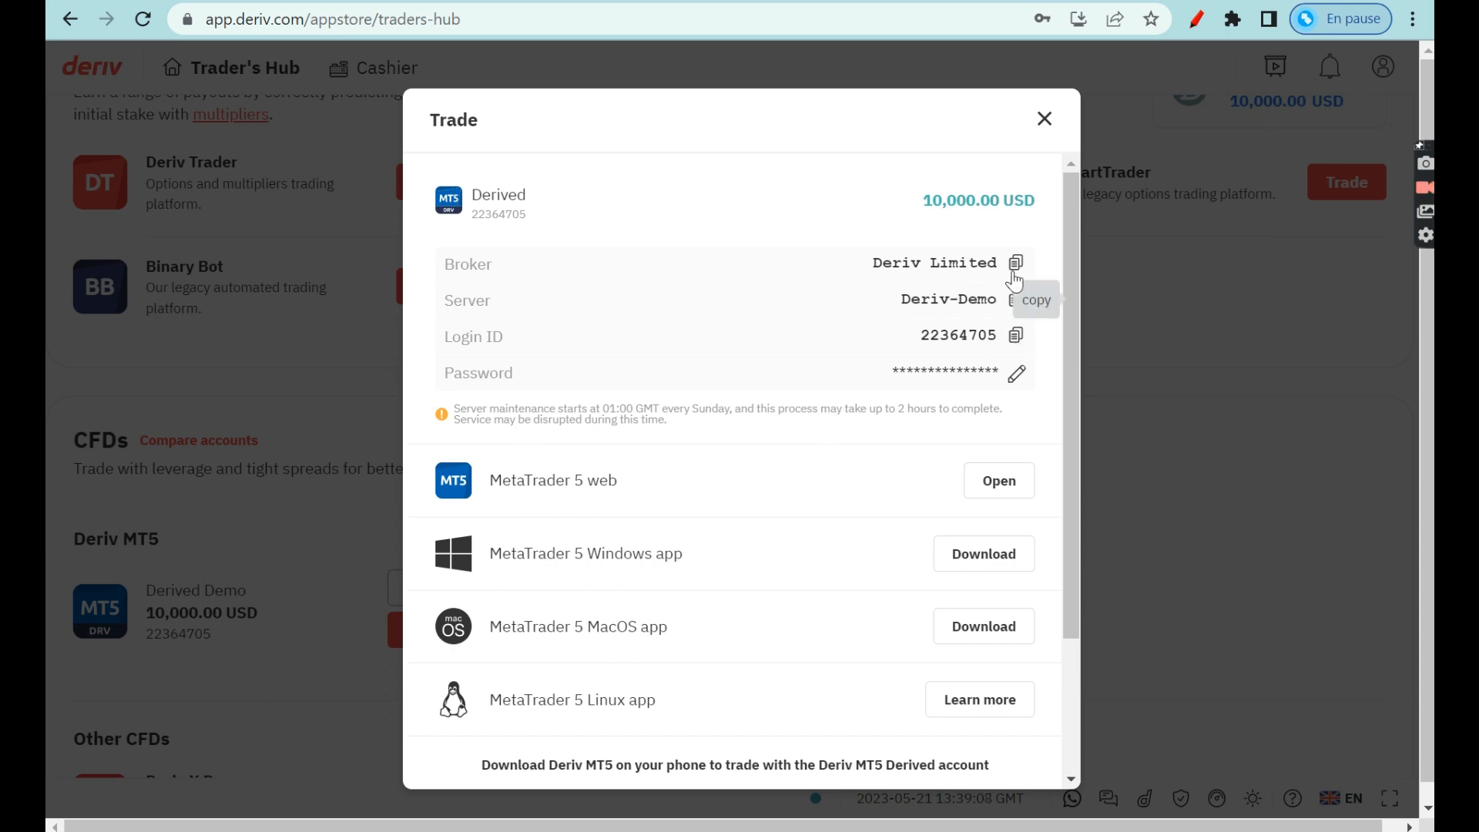
{"action": "left_click", "coordinate": [1197, 20]}
{"action": "mouse_move", "coordinate": [996, 223]}
{"action": "left_mouse_down"}
{"action": "mouse_move", "coordinate": [826, 243]}
{"action": "mouse_move", "coordinate": [897, 425]}
{"action": "left_mouse_up"}
{"action": "left_click_drag", "start_coordinate": [571, 271], "coordinate": [802, 279]}
{"action": "mouse_move", "coordinate": [780, 256]}
{"action": "left_mouse_down"}
{"action": "mouse_move", "coordinate": [805, 267]}
{"action": "mouse_move", "coordinate": [771, 301]}
{"action": "left_mouse_up"}
{"action": "left_click_drag", "start_coordinate": [536, 310], "coordinate": [732, 315]}
{"action": "mouse_move", "coordinate": [728, 293]}
{"action": "left_mouse_down"}
{"action": "mouse_move", "coordinate": [821, 326]}
{"action": "mouse_move", "coordinate": [771, 333]}
{"action": "left_mouse_up"}
{"action": "mouse_move", "coordinate": [542, 352]}
{"action": "left_mouse_down"}
{"action": "mouse_move", "coordinate": [838, 341]}
{"action": "mouse_move", "coordinate": [793, 363]}
{"action": "left_mouse_up"}
{"action": "mouse_move", "coordinate": [568, 381]}
{"action": "left_mouse_down"}
{"action": "mouse_move", "coordinate": [862, 372]}
{"action": "mouse_move", "coordinate": [847, 389]}
{"action": "left_mouse_up"}
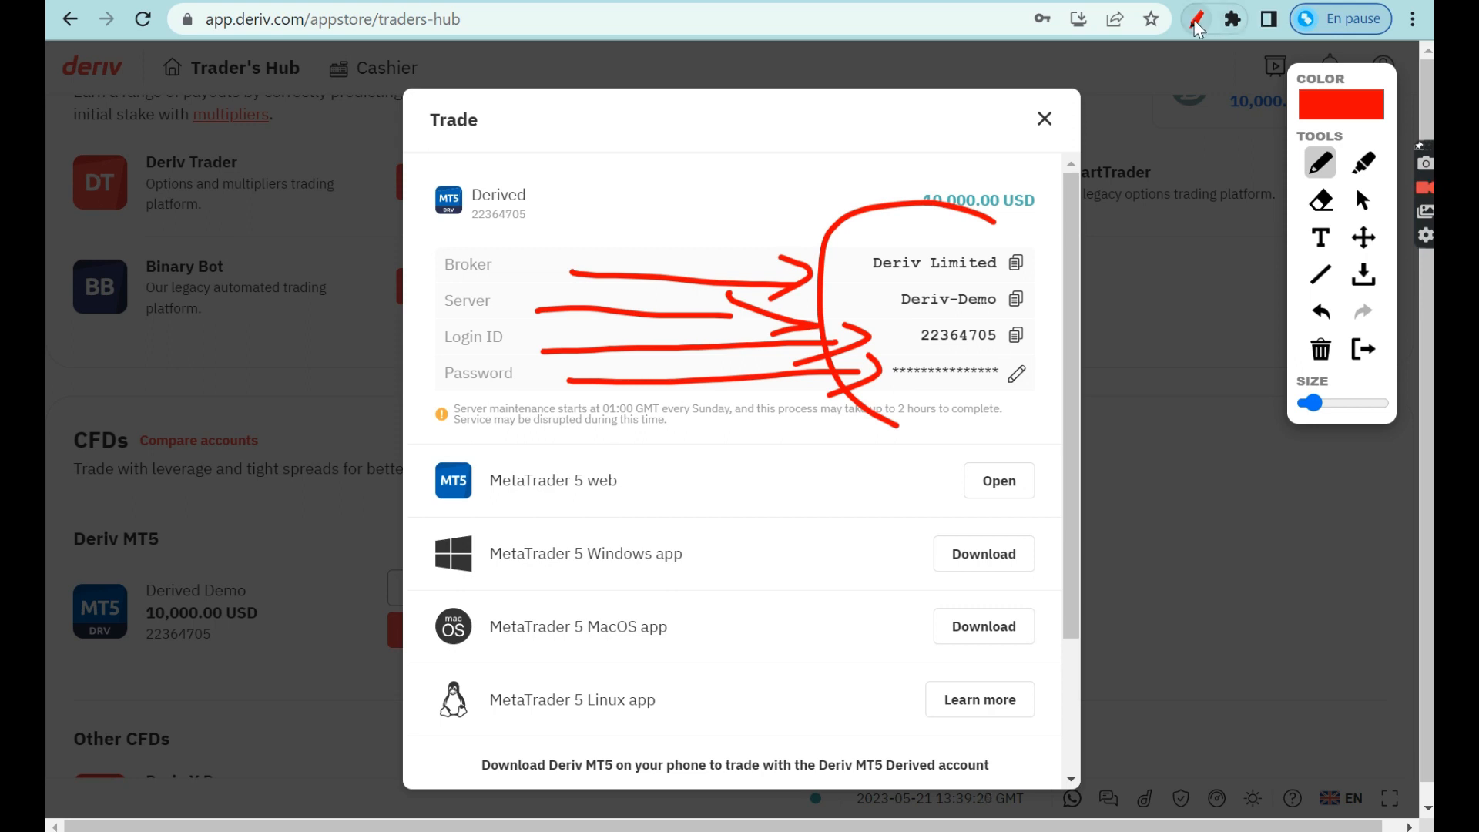
{"action": "left_click_drag", "start_coordinate": [1036, 311], "coordinate": [1031, 318]}
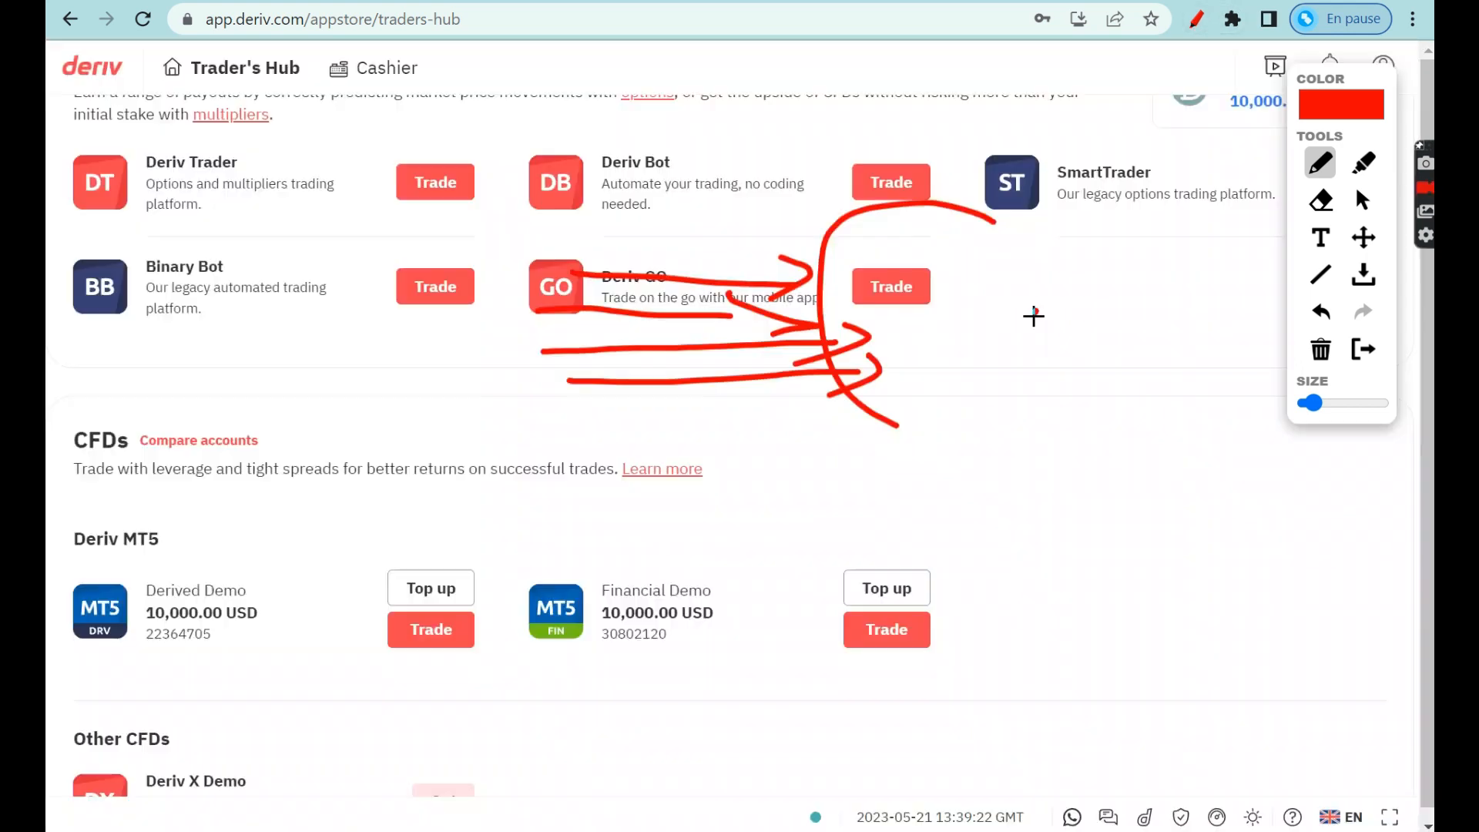
{"action": "left_click", "coordinate": [1196, 18]}
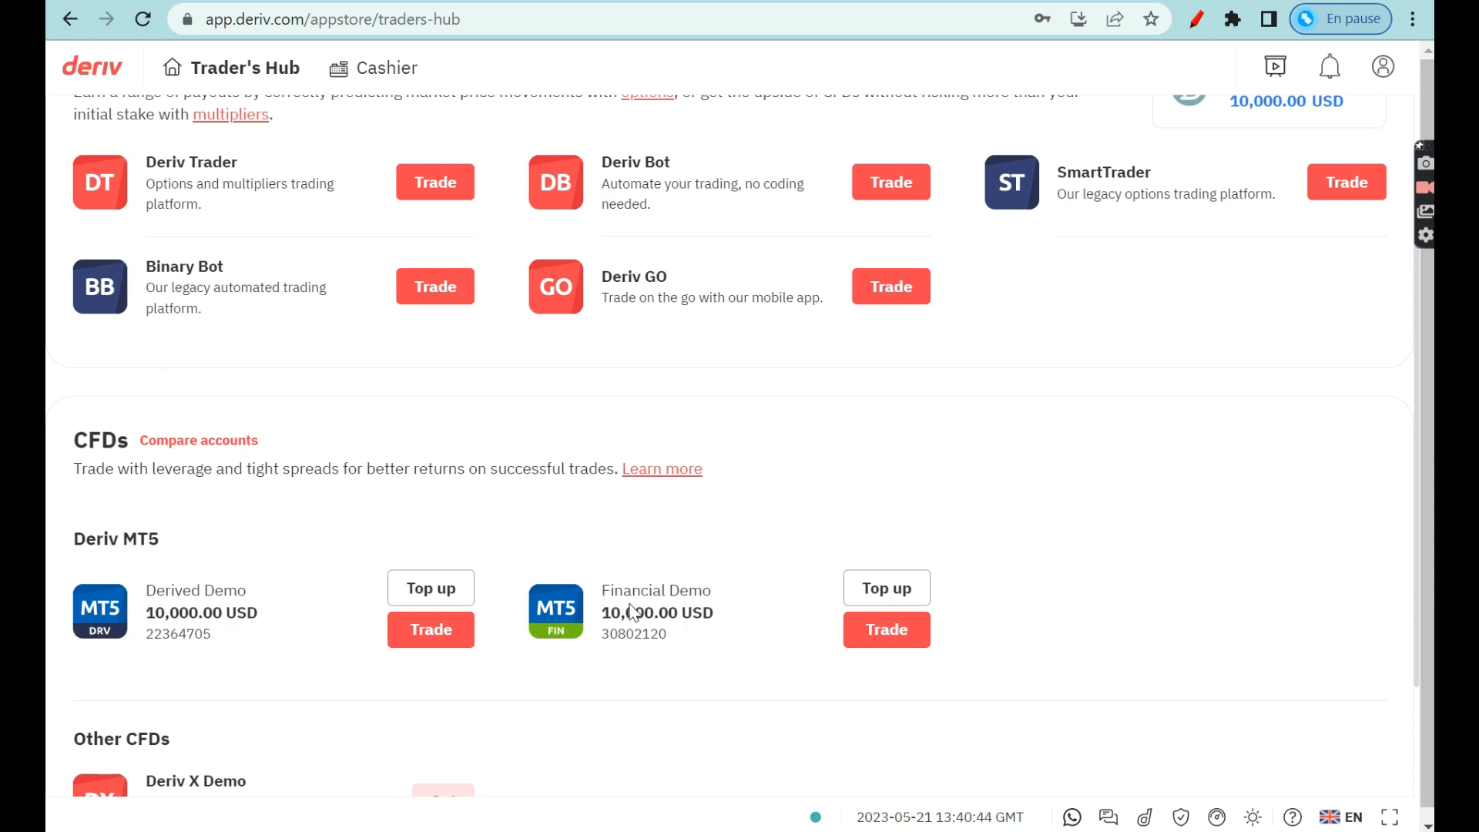
Show the Financial Demo account's Trade details, select its login ID, and close the dialog.
{"action": "left_click", "coordinate": [896, 638]}
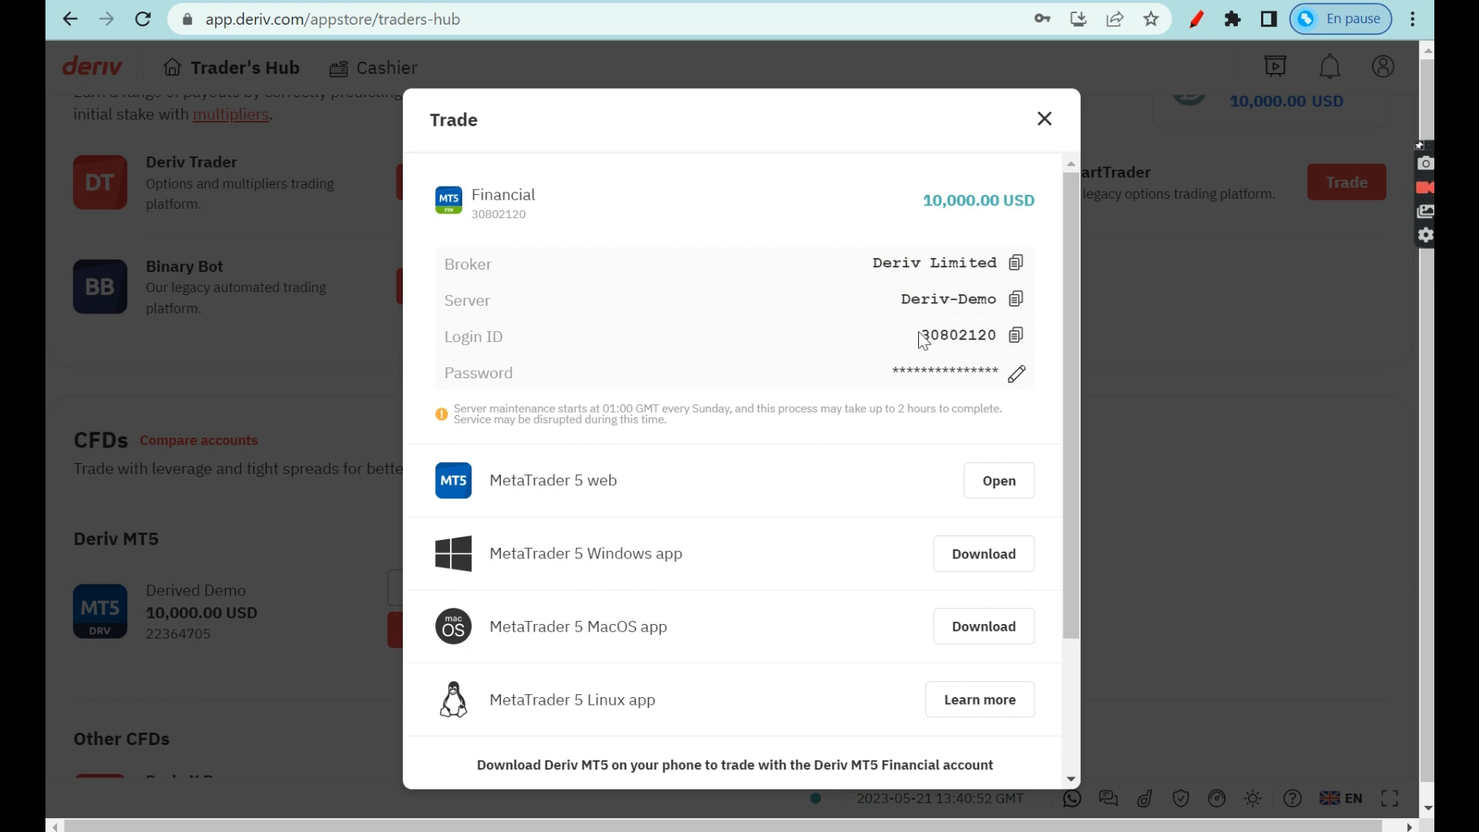
{"action": "left_click_drag", "start_coordinate": [920, 337], "coordinate": [995, 330]}
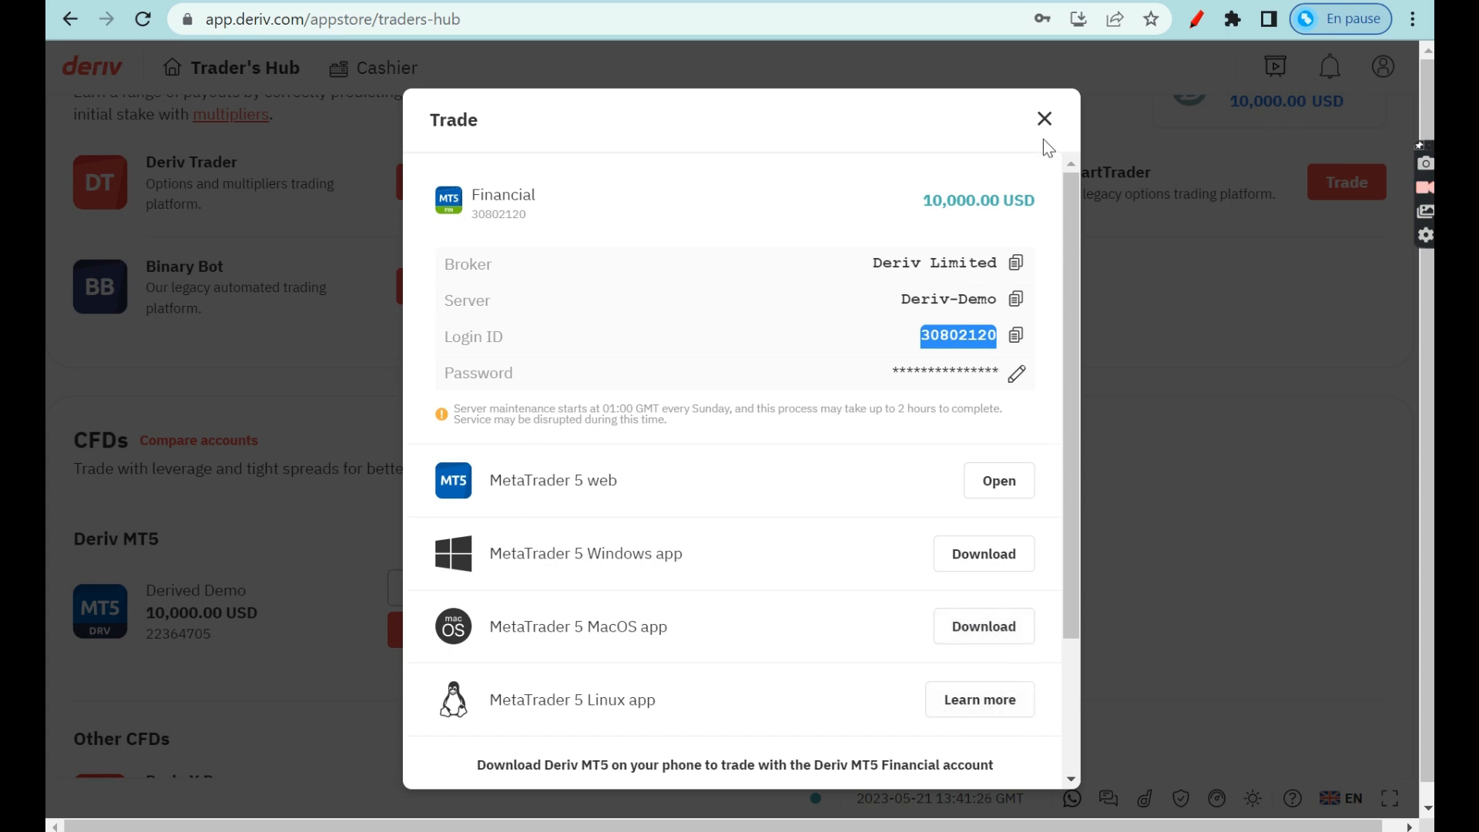
{"action": "left_click", "coordinate": [1044, 119]}
Switch the Trader's Hub back to the Real account and go to the USD account's deposit page.
{"action": "scroll", "coordinate": [1202, 367], "scroll_direction": "up", "scroll_amount": 3}
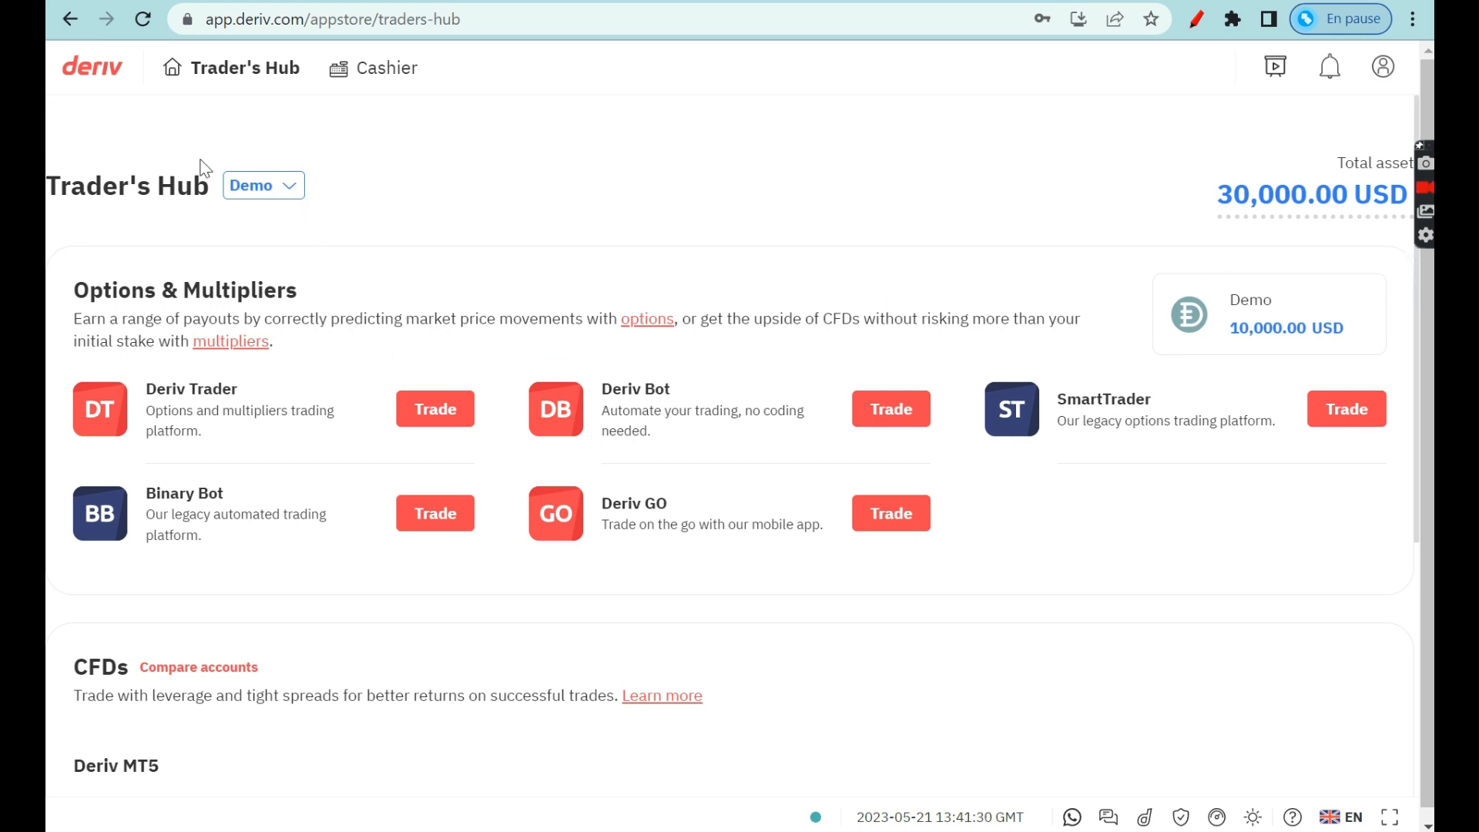
{"action": "left_click", "coordinate": [250, 185]}
{"action": "left_click", "coordinate": [269, 258]}
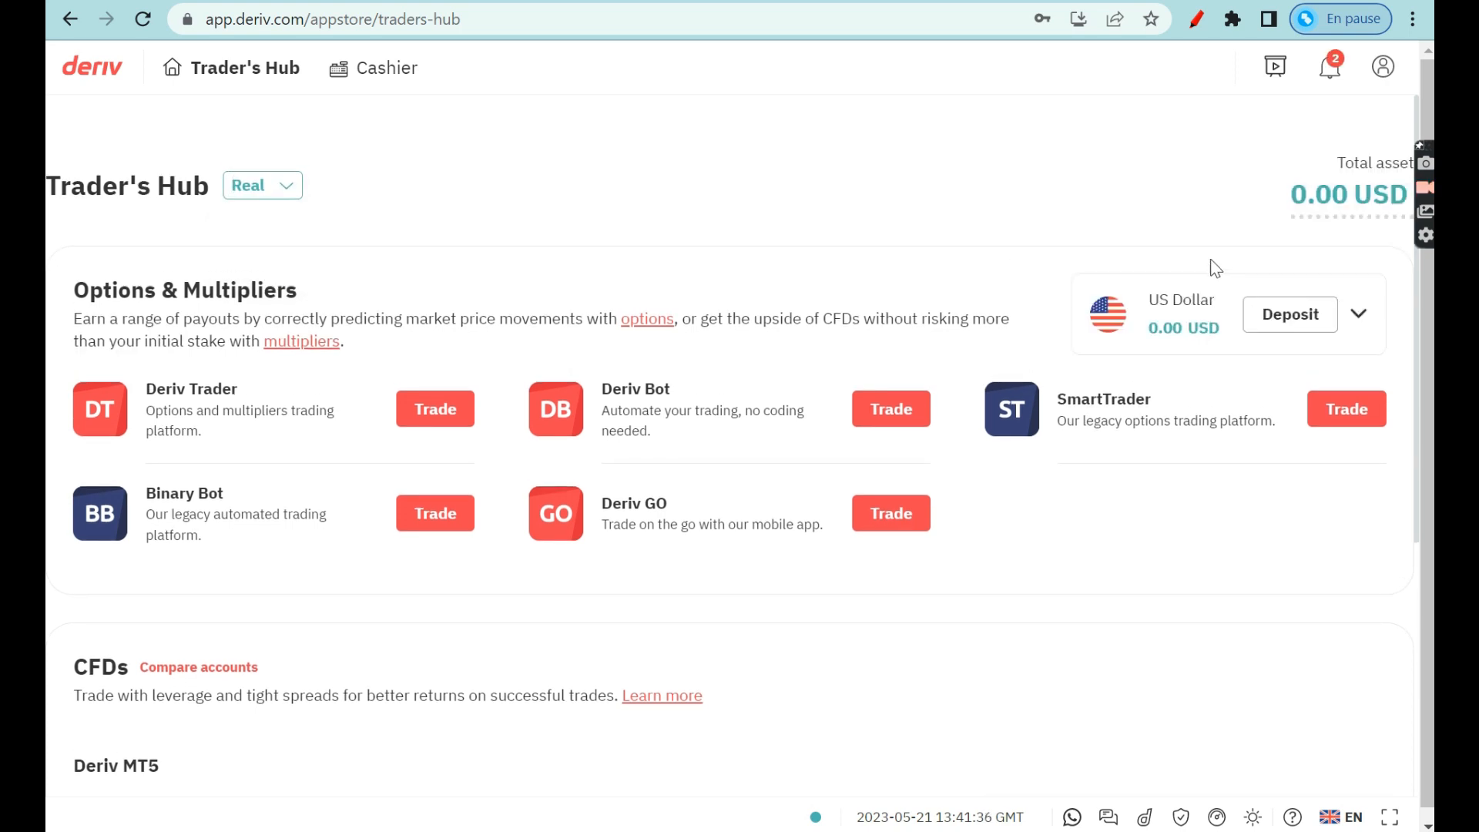
{"action": "left_click", "coordinate": [1299, 322]}
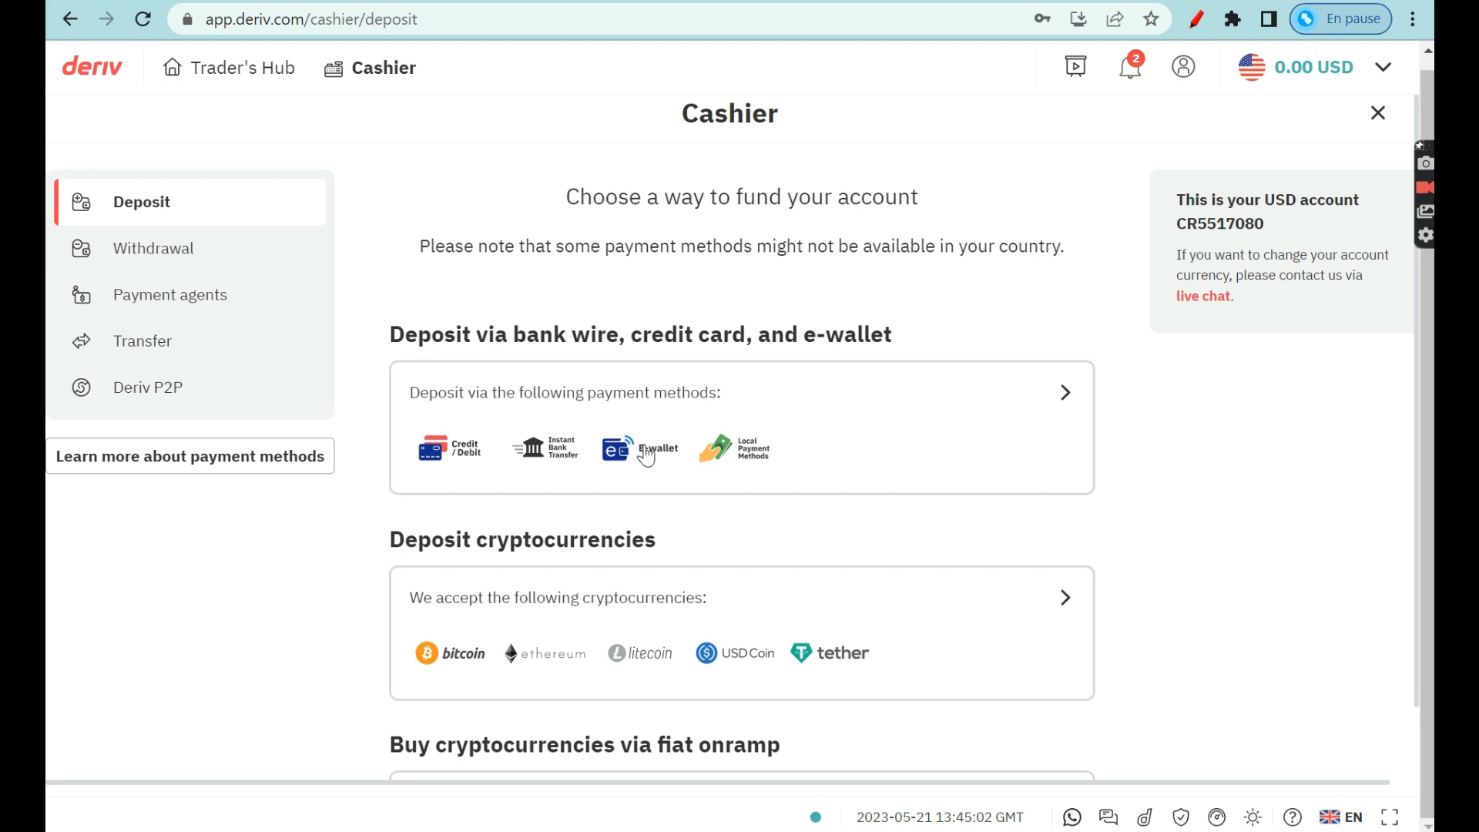
Browse the e-wallet and card deposit methods, then return and scroll the main Cashier deposit options.
{"action": "left_click", "coordinate": [646, 454]}
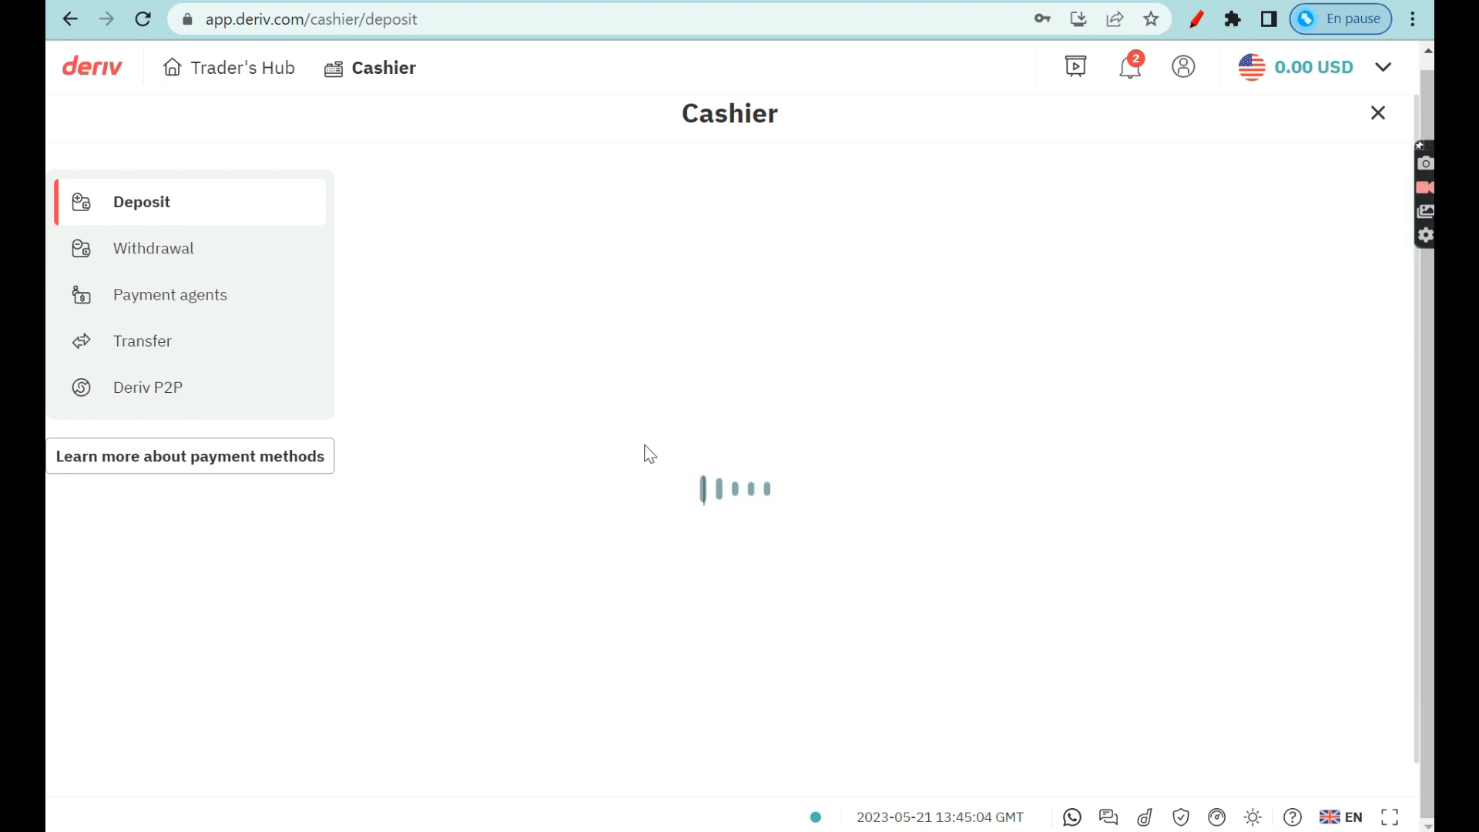
{"action": "scroll", "coordinate": [669, 586], "scroll_direction": "down", "scroll_amount": 4}
{"action": "scroll", "coordinate": [662, 601], "scroll_direction": "down", "scroll_amount": 10}
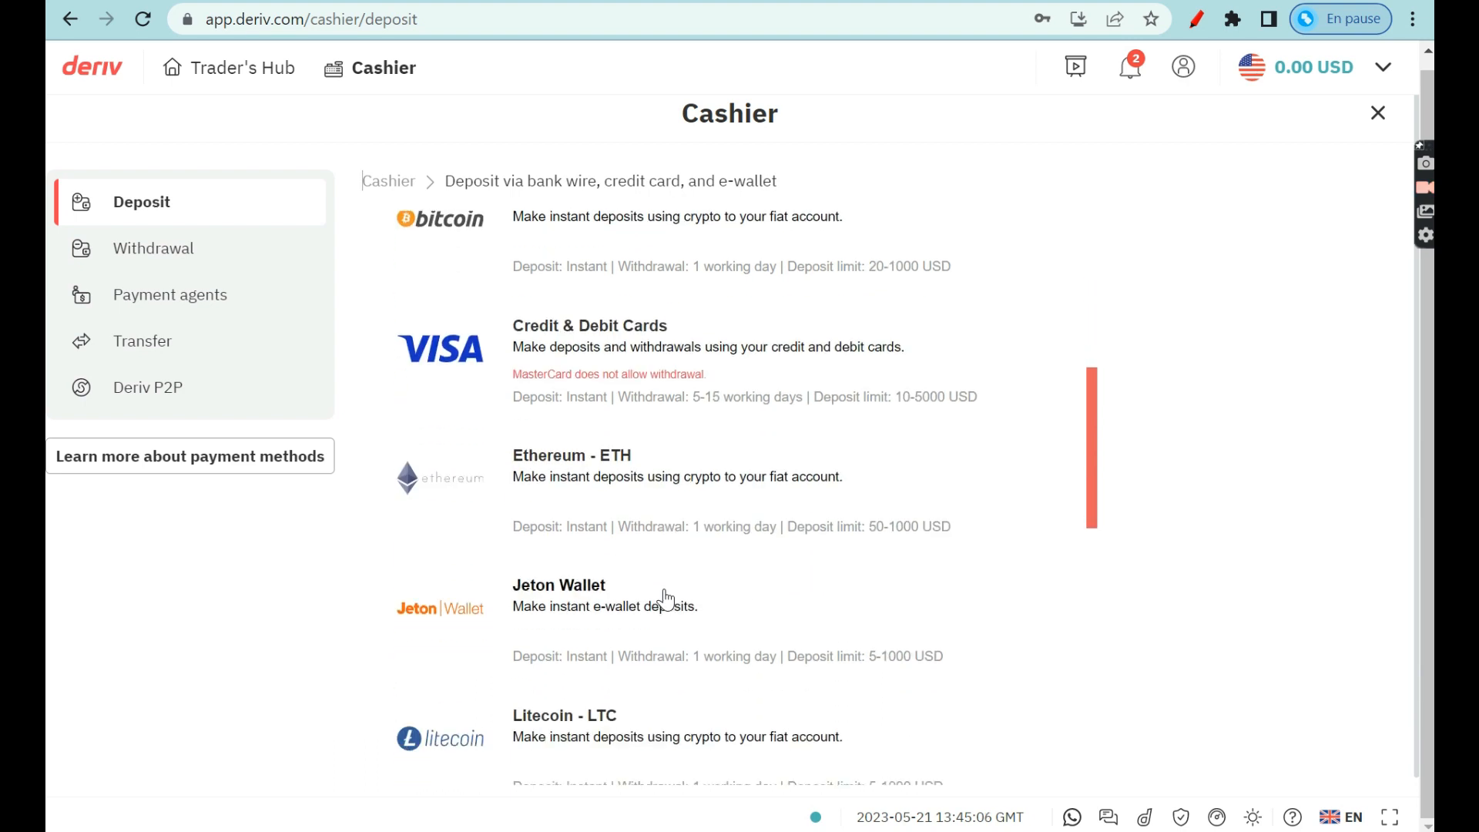
{"action": "scroll", "coordinate": [663, 603], "scroll_direction": "up", "scroll_amount": 12}
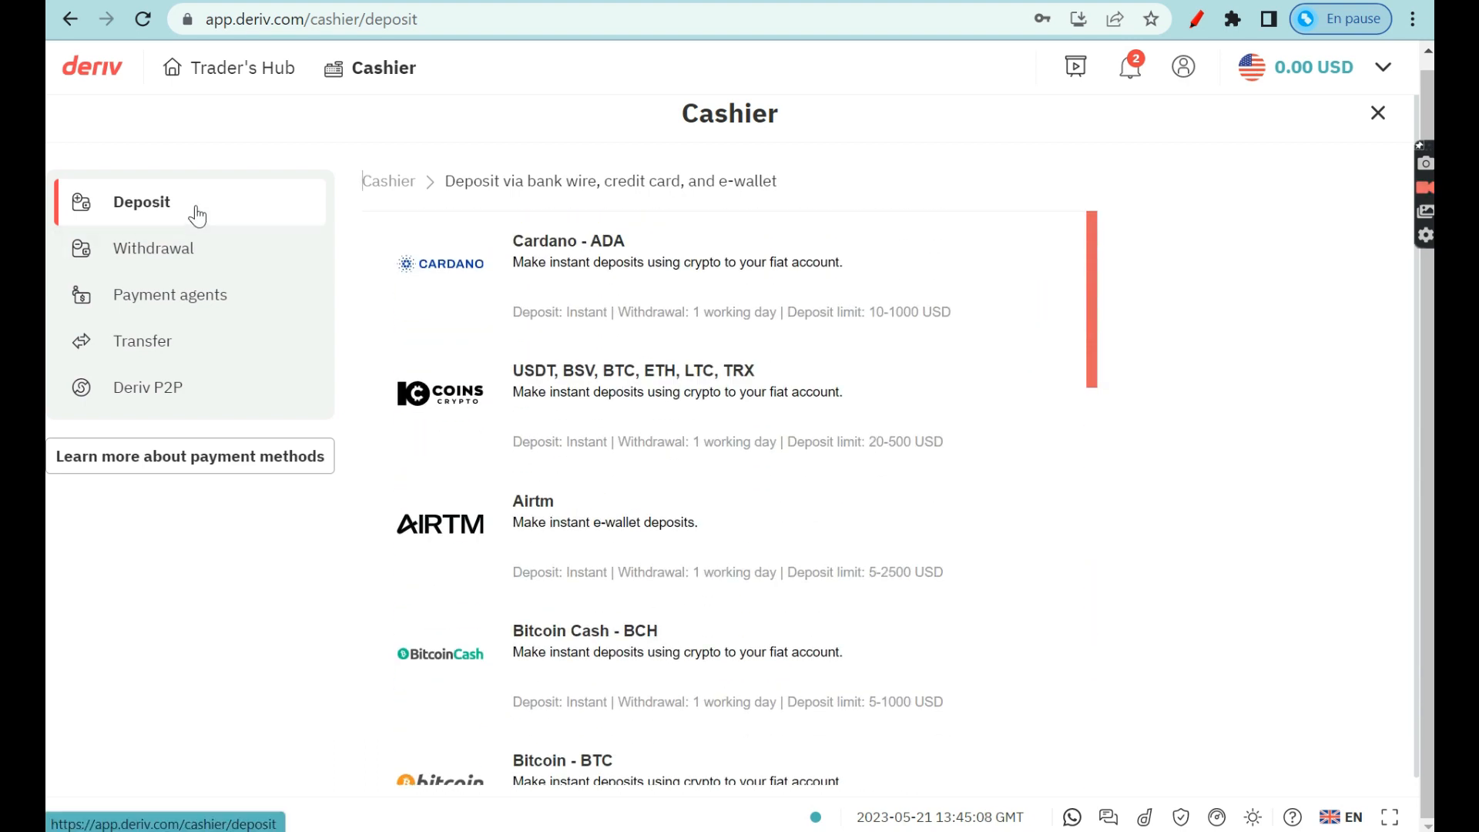
{"action": "left_click", "coordinate": [415, 184]}
{"action": "scroll", "coordinate": [493, 478], "scroll_direction": "down", "scroll_amount": 3}
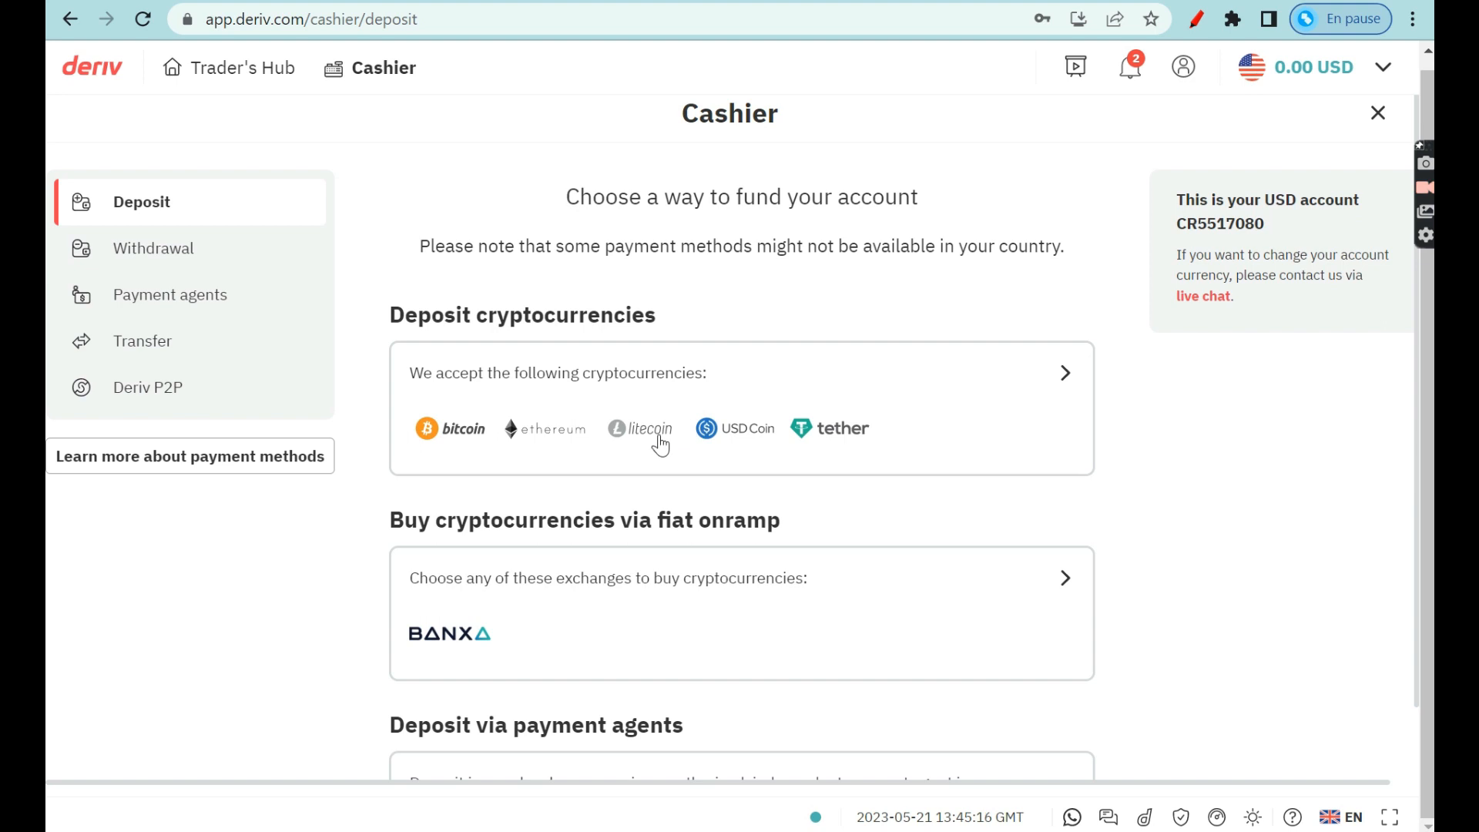
{"action": "scroll", "coordinate": [657, 439], "scroll_direction": "down", "scroll_amount": 3}
{"action": "scroll", "coordinate": [627, 539], "scroll_direction": "down", "scroll_amount": 1}
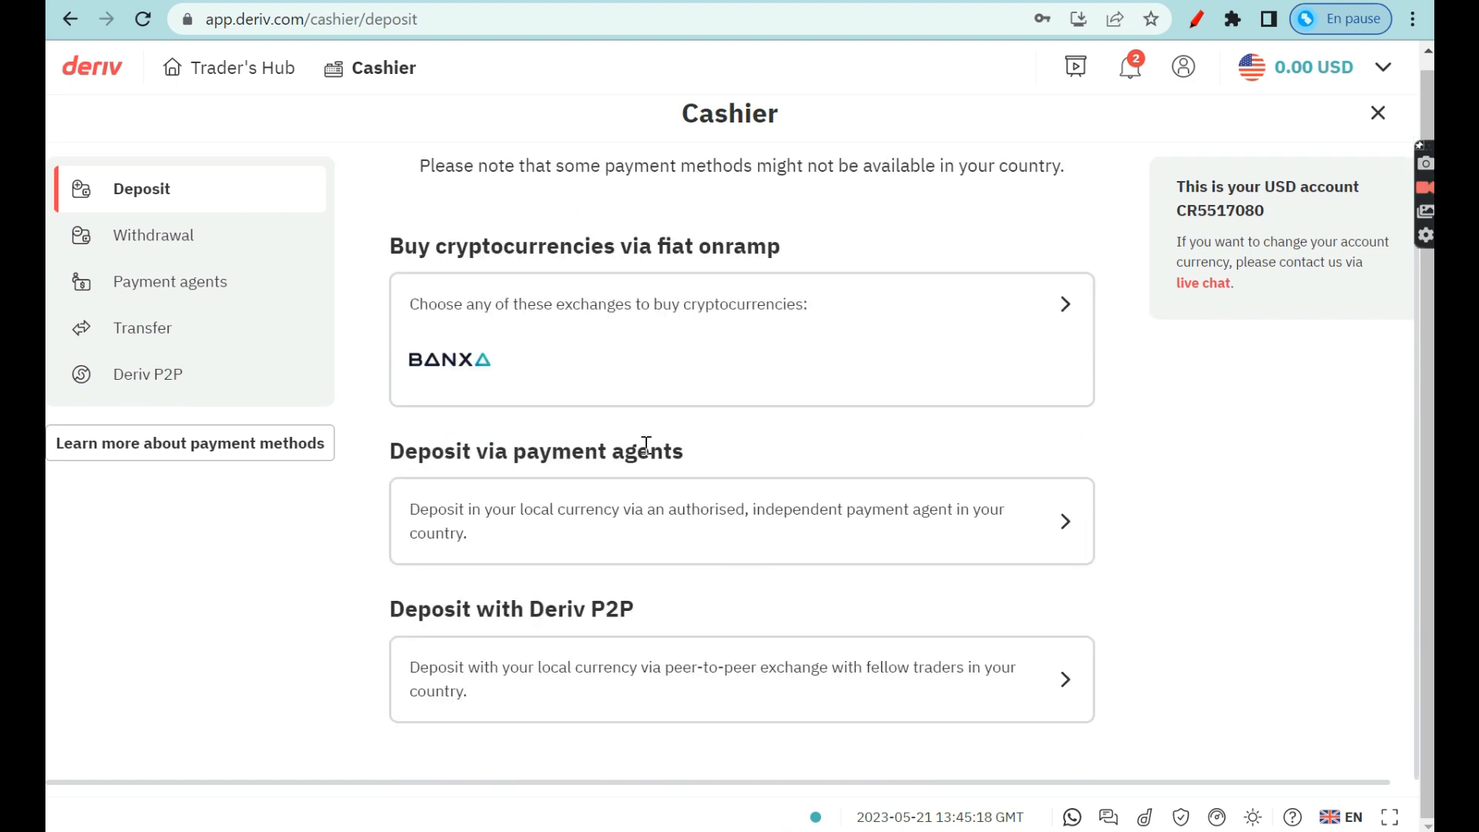
{"action": "scroll", "coordinate": [644, 442], "scroll_direction": "up", "scroll_amount": 4}
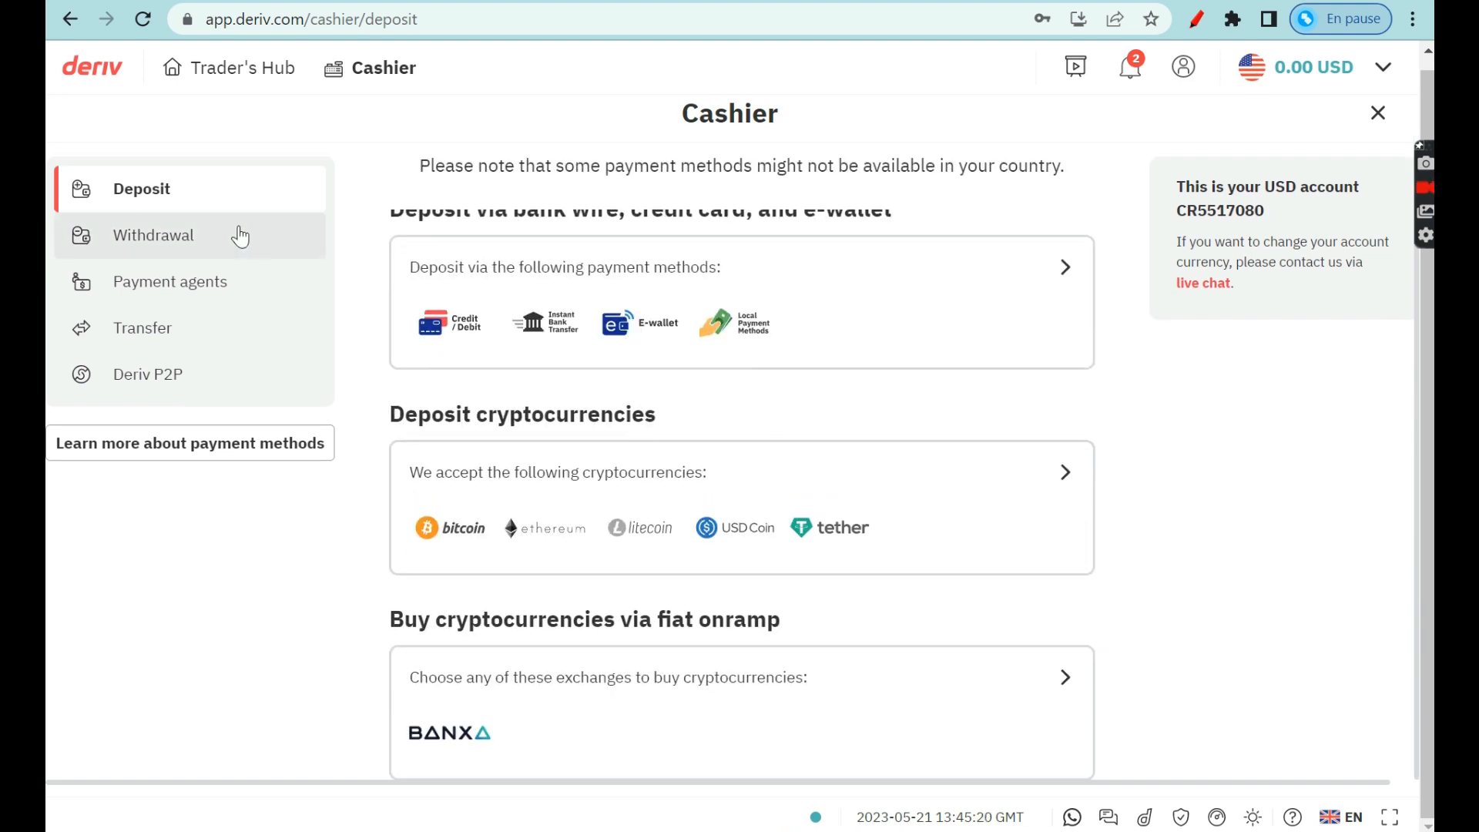
{"action": "left_click", "coordinate": [121, 244]}
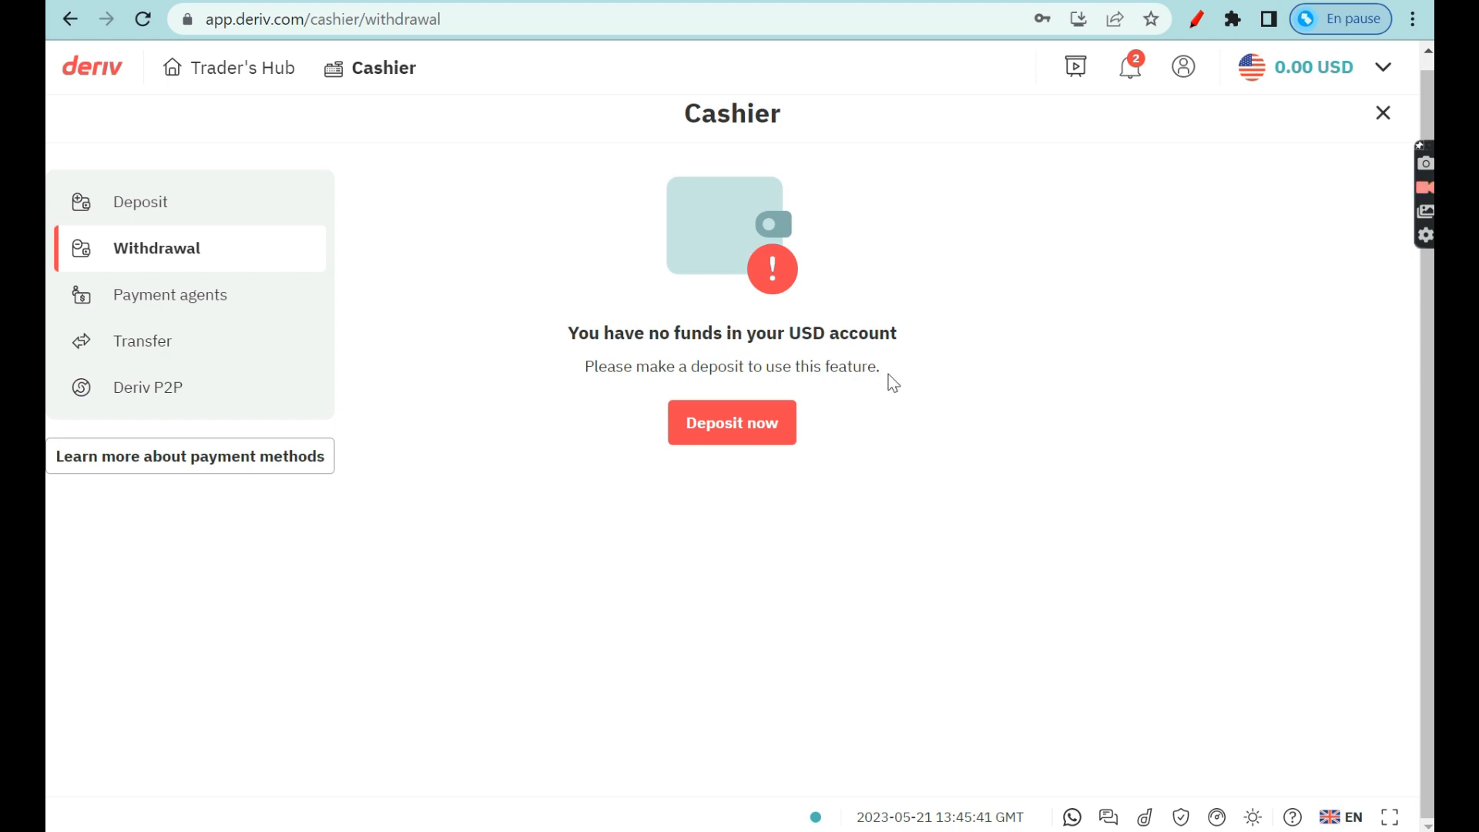
{"action": "left_click", "coordinate": [280, 223]}
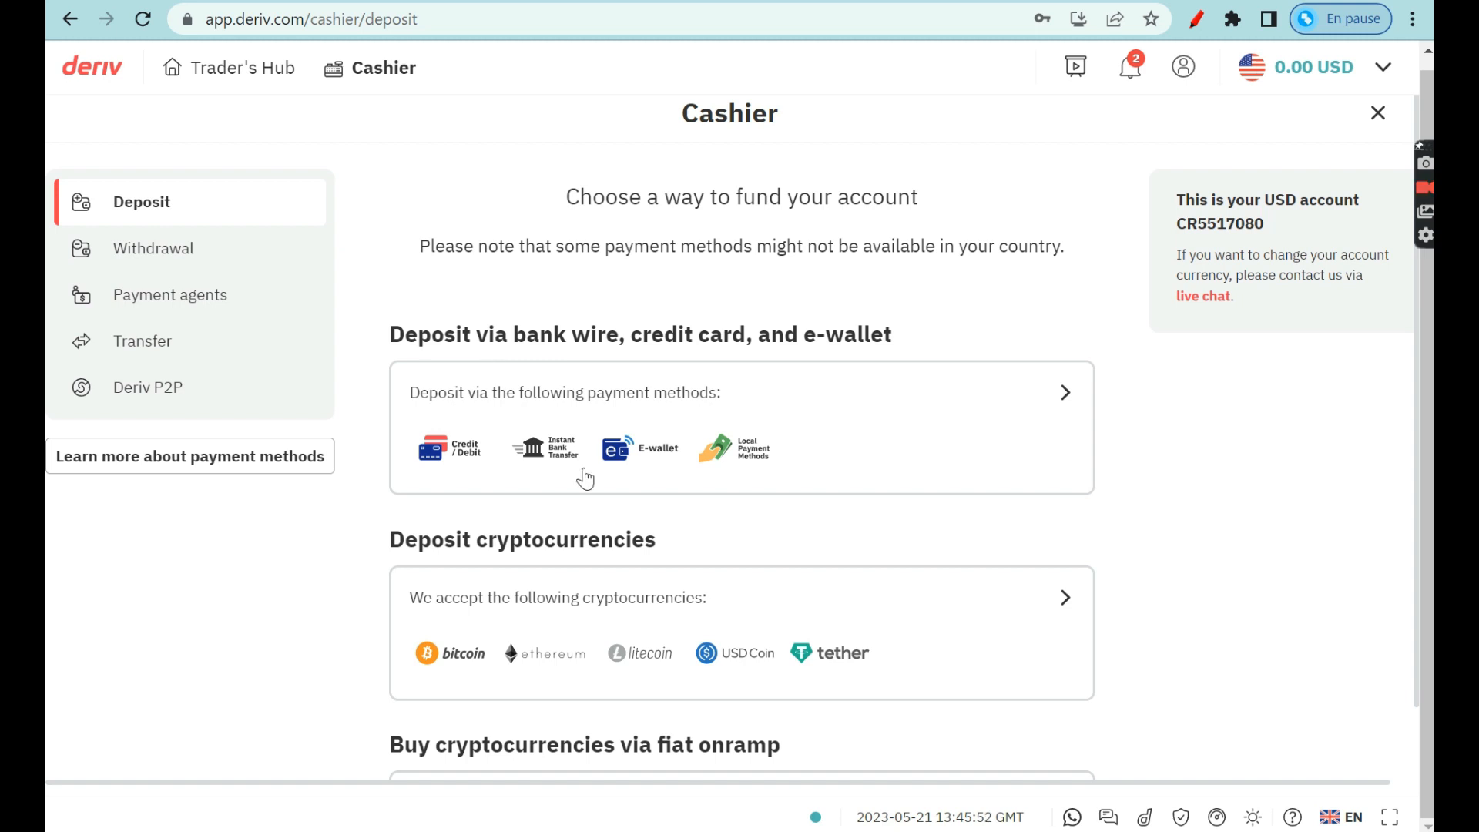
{"action": "left_click", "coordinate": [617, 467]}
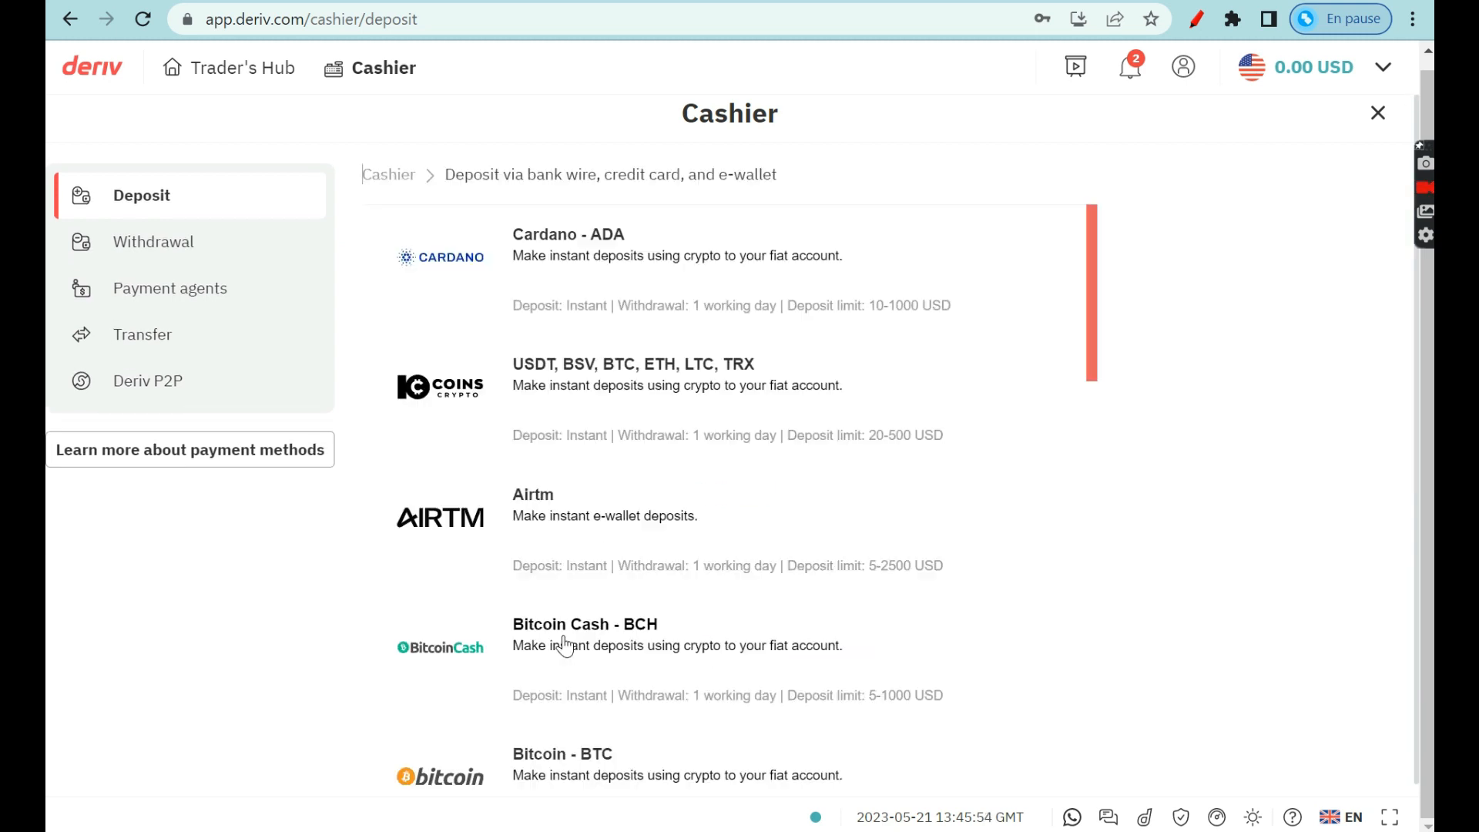
Scroll through the bank wire, card and e-wallet methods list, then go to the Payment agents page.
{"action": "scroll", "coordinate": [568, 646], "scroll_direction": "down", "scroll_amount": 7}
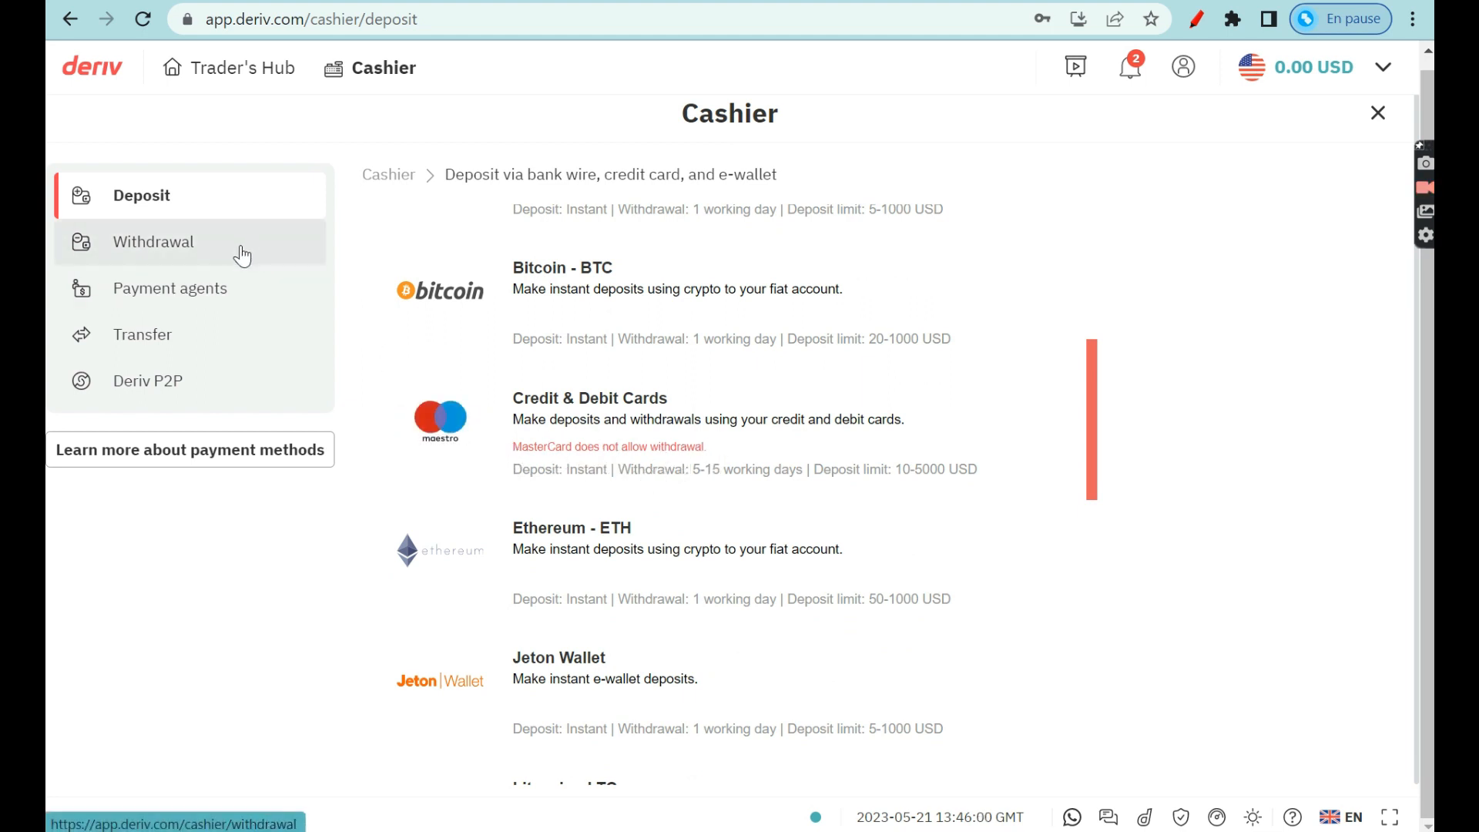
{"action": "scroll", "coordinate": [544, 333], "scroll_direction": "up", "scroll_amount": 2}
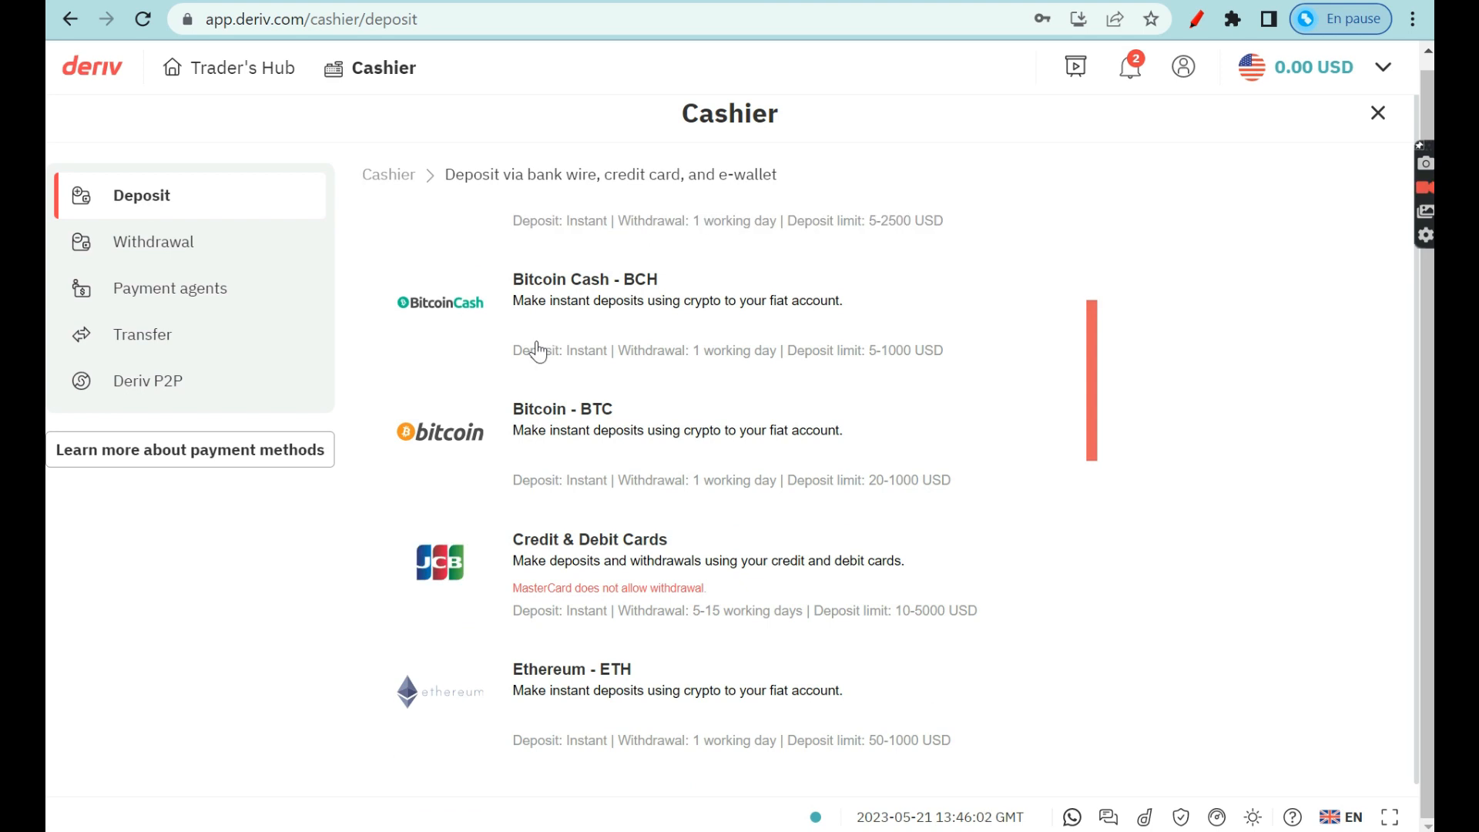
{"action": "scroll", "coordinate": [595, 320], "scroll_direction": "up", "scroll_amount": 4}
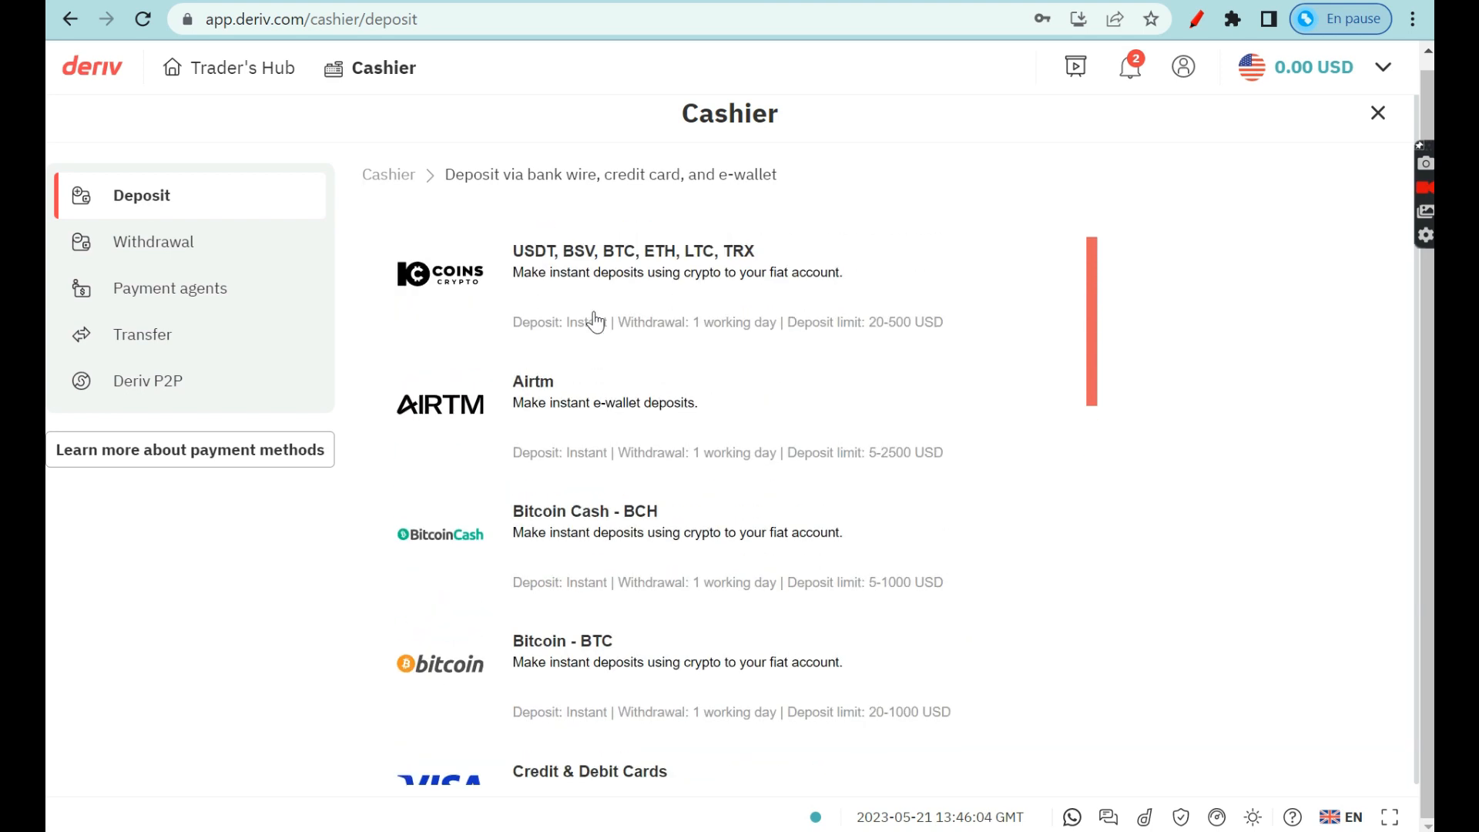
{"action": "scroll", "coordinate": [595, 321], "scroll_direction": "up", "scroll_amount": 2}
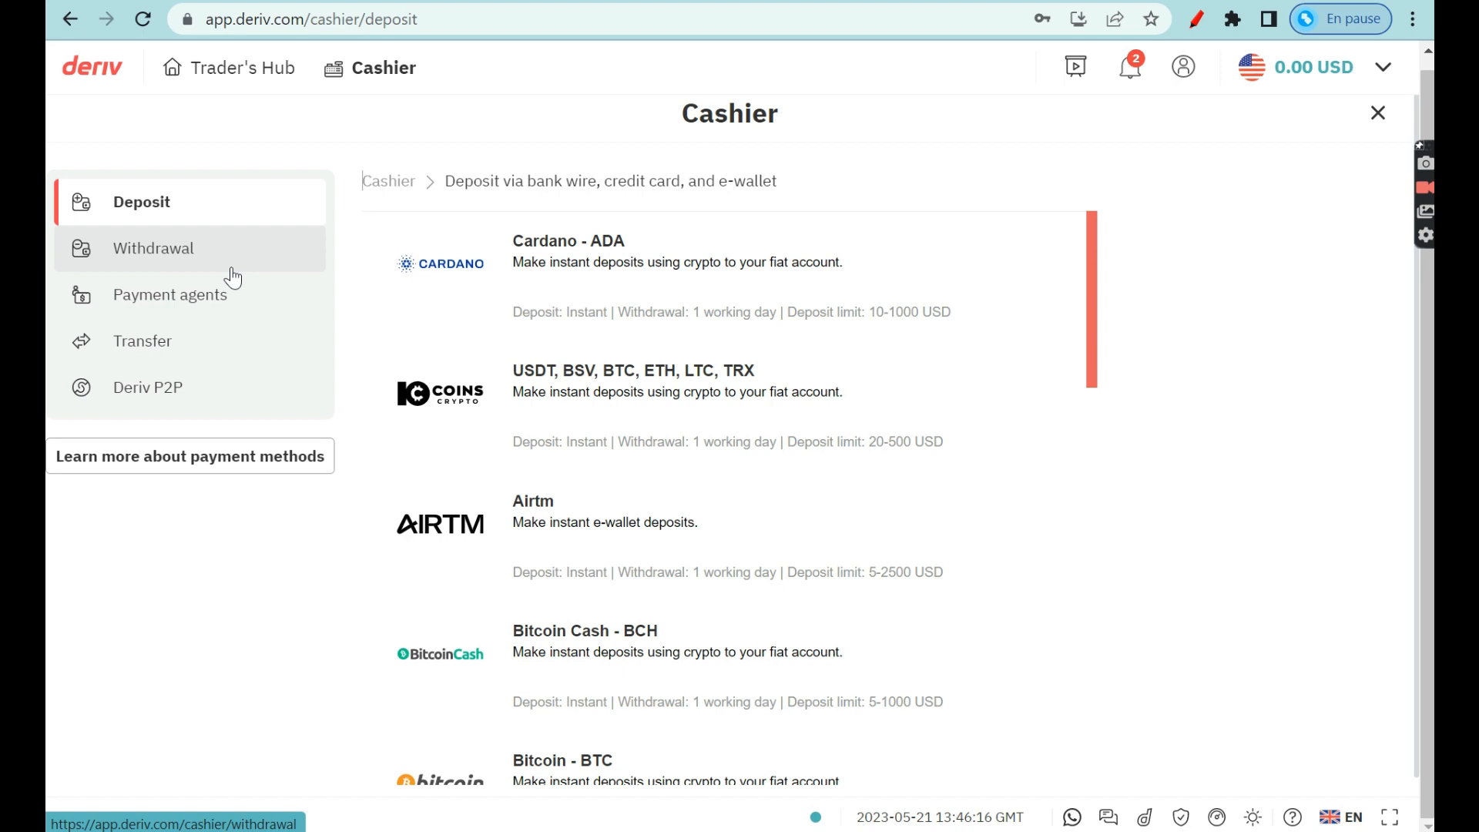
{"action": "left_click", "coordinate": [246, 312]}
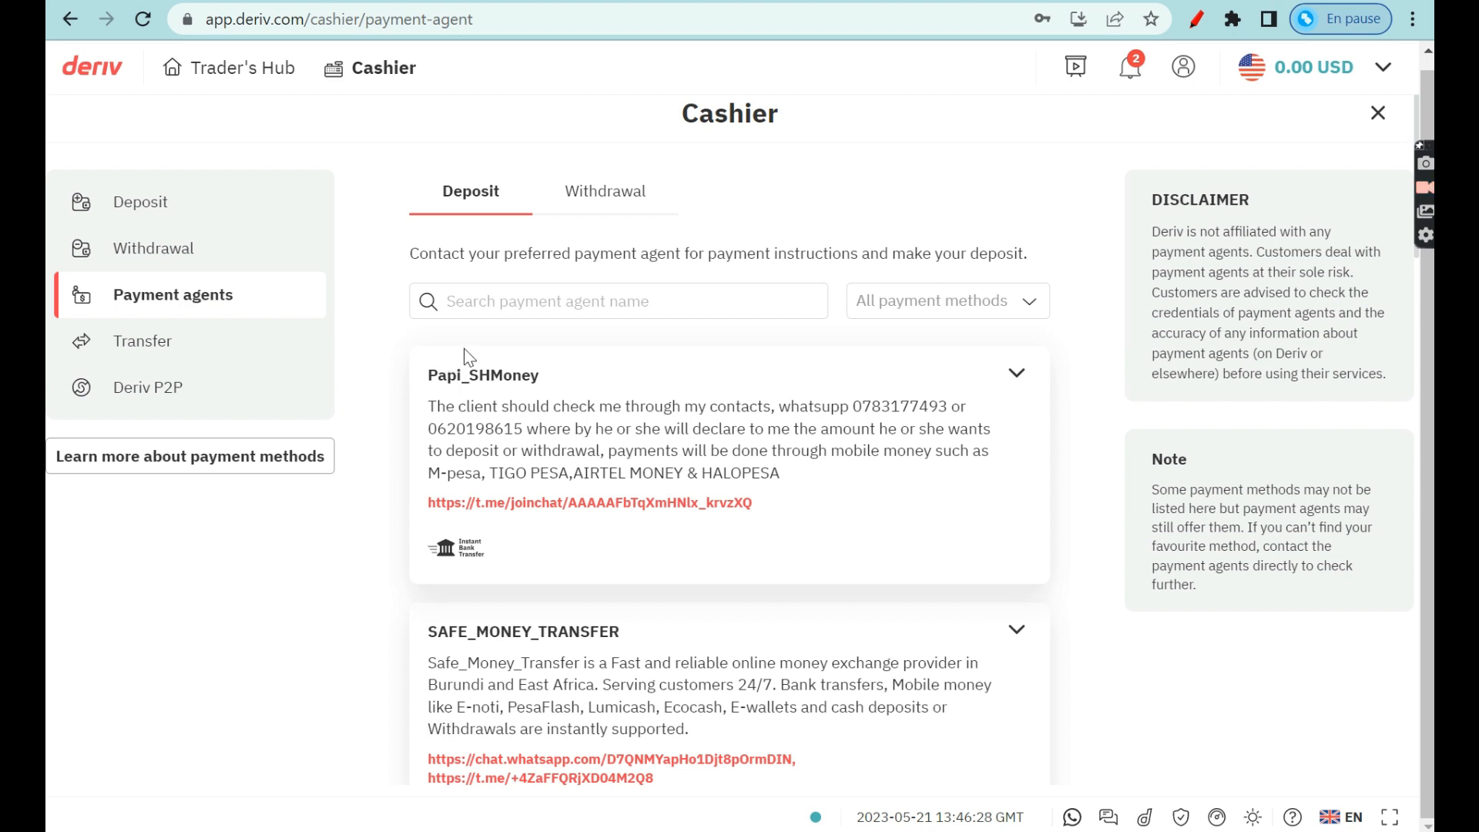
{"action": "scroll", "coordinate": [647, 511], "scroll_direction": "down", "scroll_amount": 15}
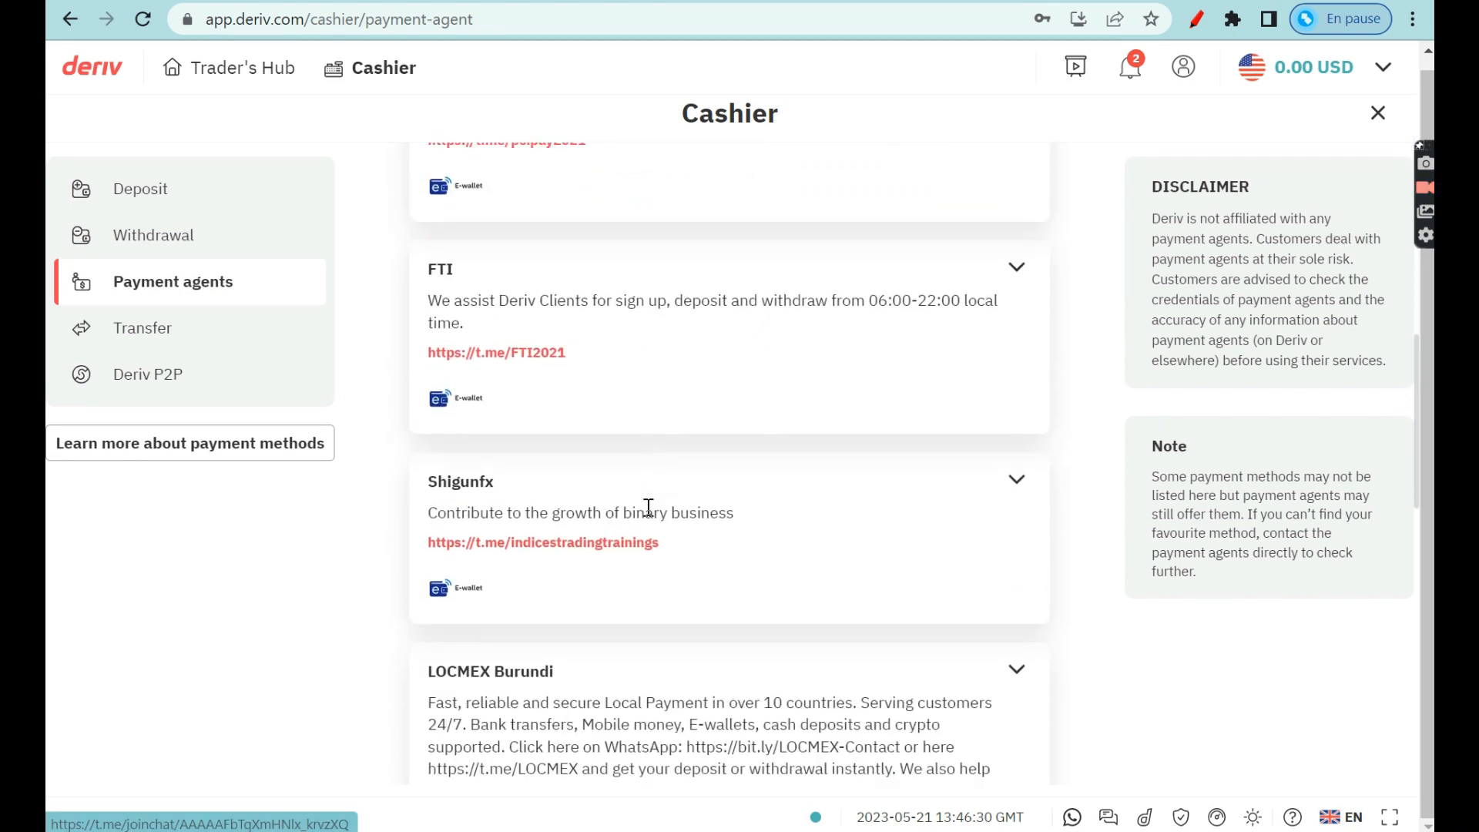
{"action": "scroll", "coordinate": [649, 508], "scroll_direction": "down", "scroll_amount": 7}
{"action": "scroll", "coordinate": [649, 508], "scroll_direction": "up", "scroll_amount": 10}
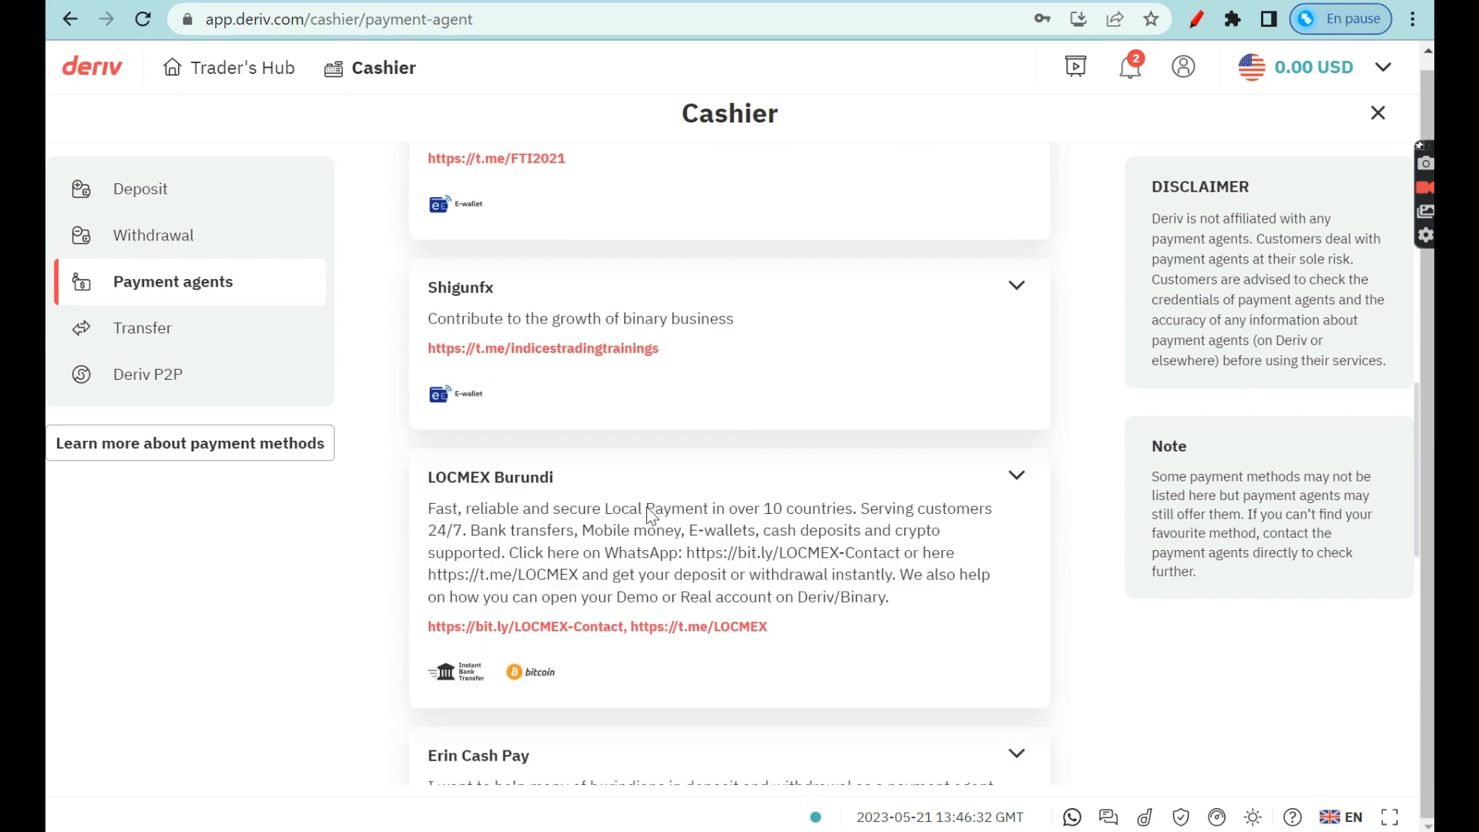
{"action": "scroll", "coordinate": [648, 510], "scroll_direction": "down", "scroll_amount": 12}
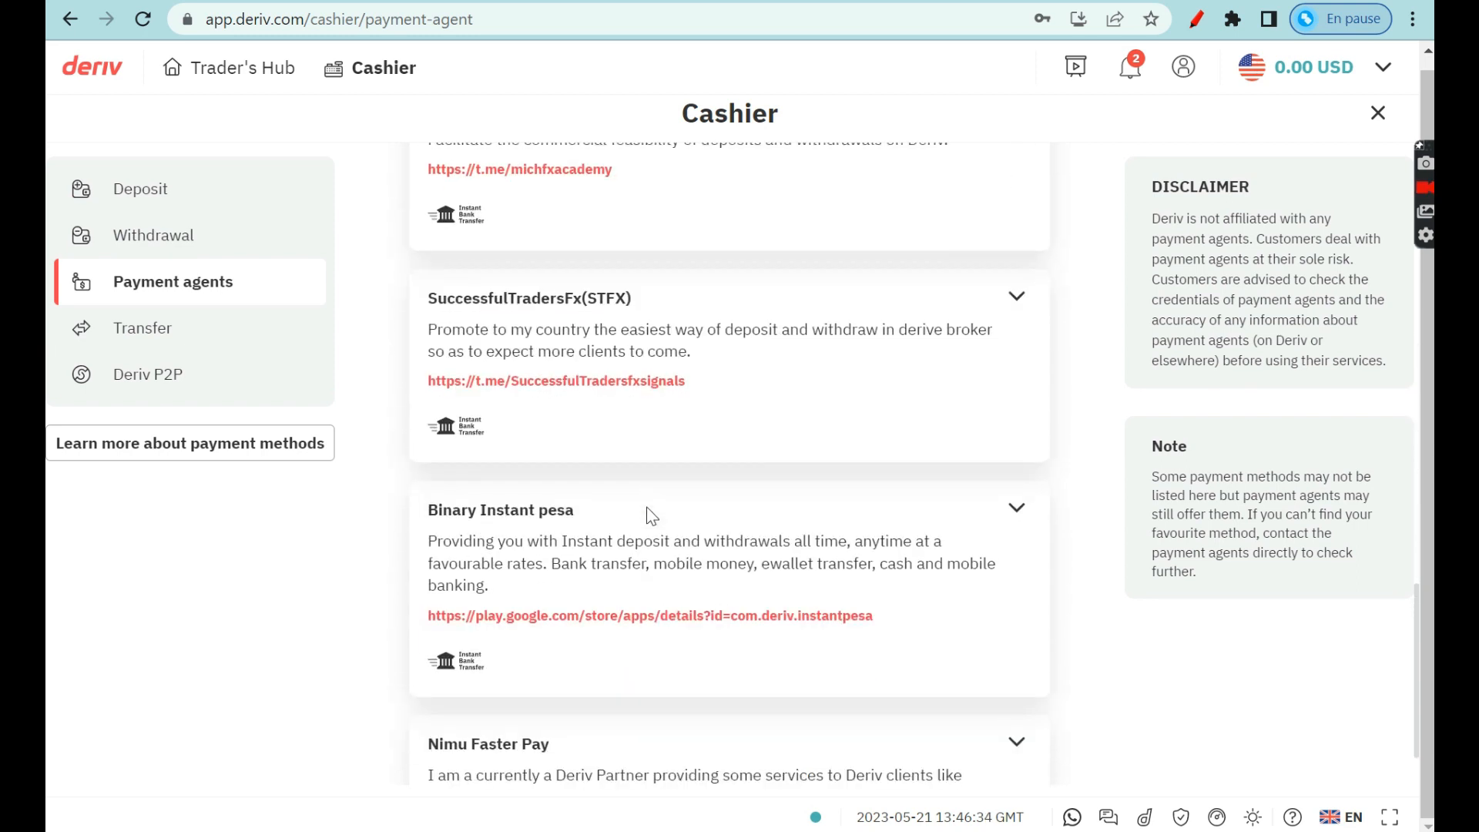
{"action": "scroll", "coordinate": [647, 516], "scroll_direction": "up", "scroll_amount": 10}
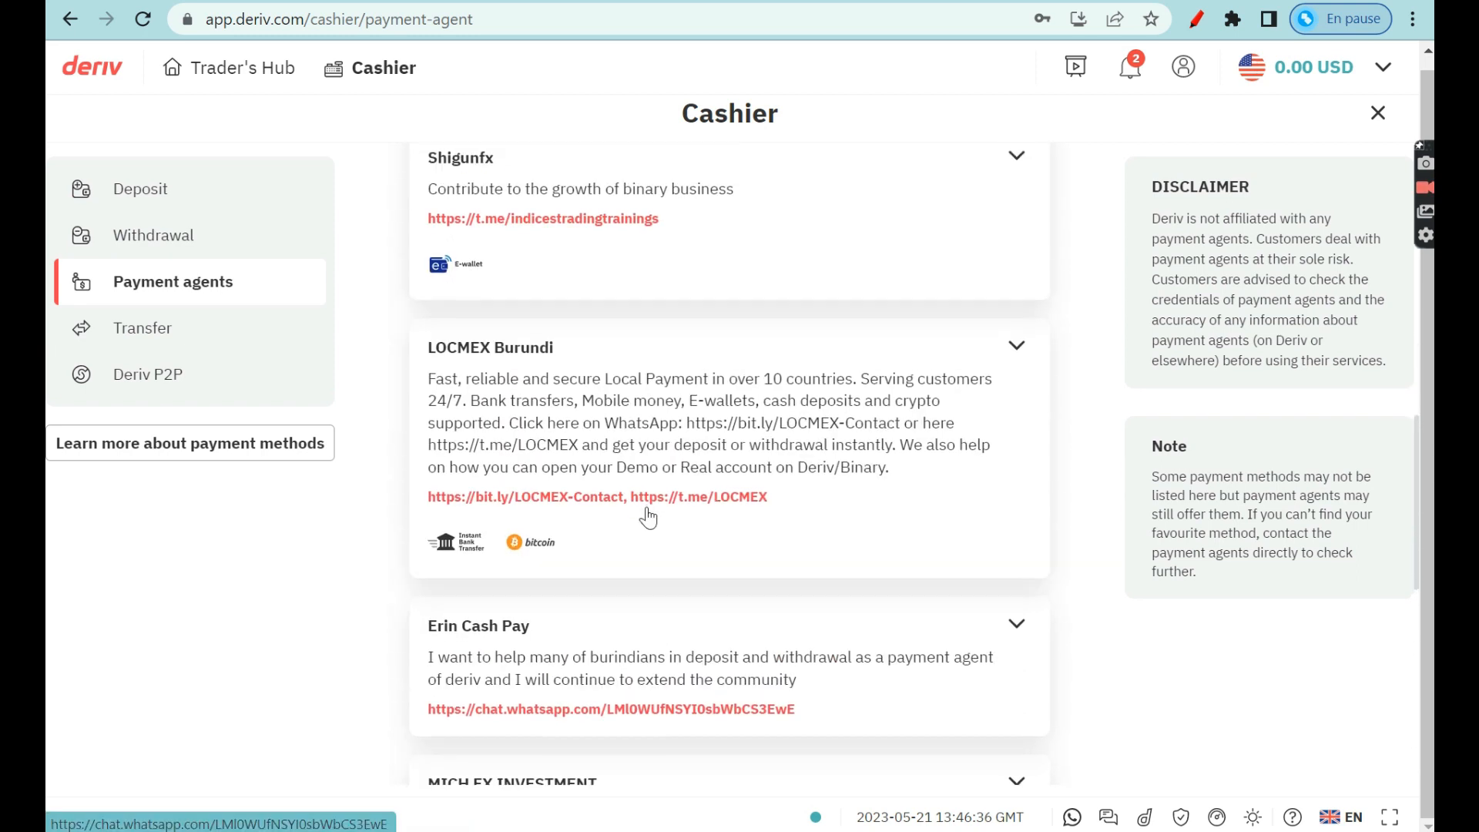
{"action": "scroll", "coordinate": [647, 516], "scroll_direction": "up", "scroll_amount": 3}
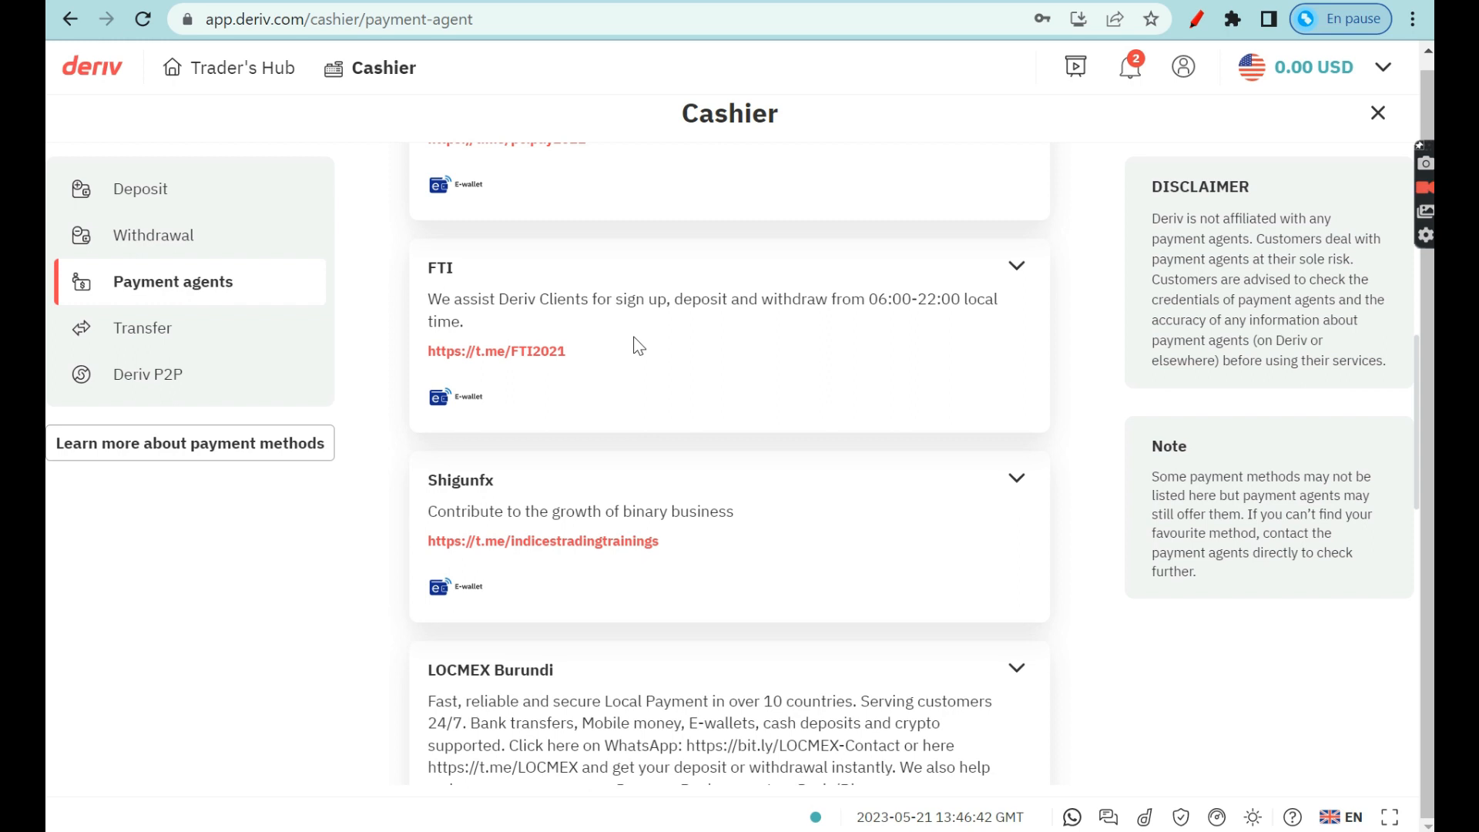
{"action": "scroll", "coordinate": [600, 327], "scroll_direction": "up", "scroll_amount": 2}
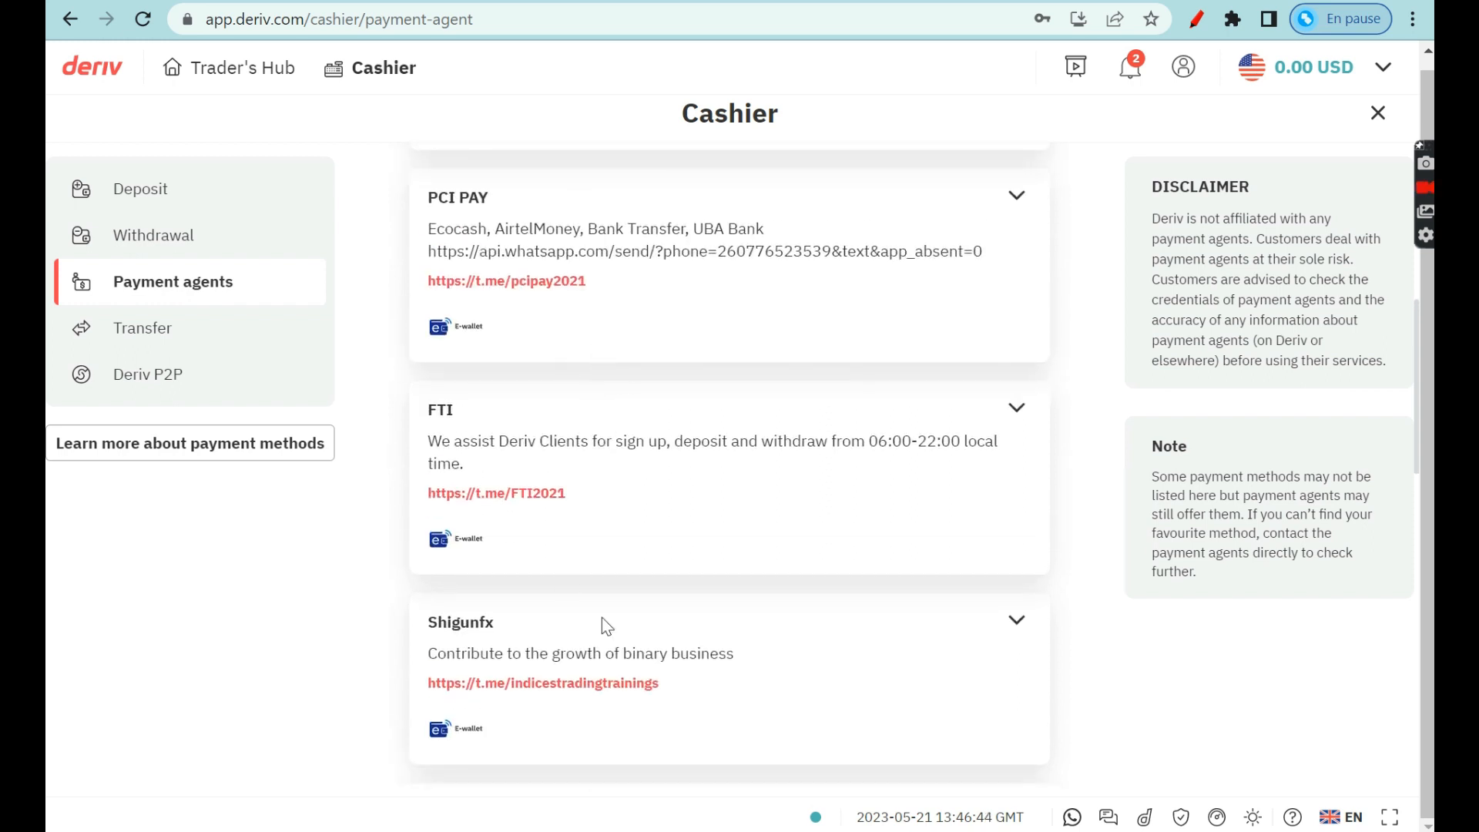
{"action": "scroll", "coordinate": [603, 433], "scroll_direction": "up", "scroll_amount": 4}
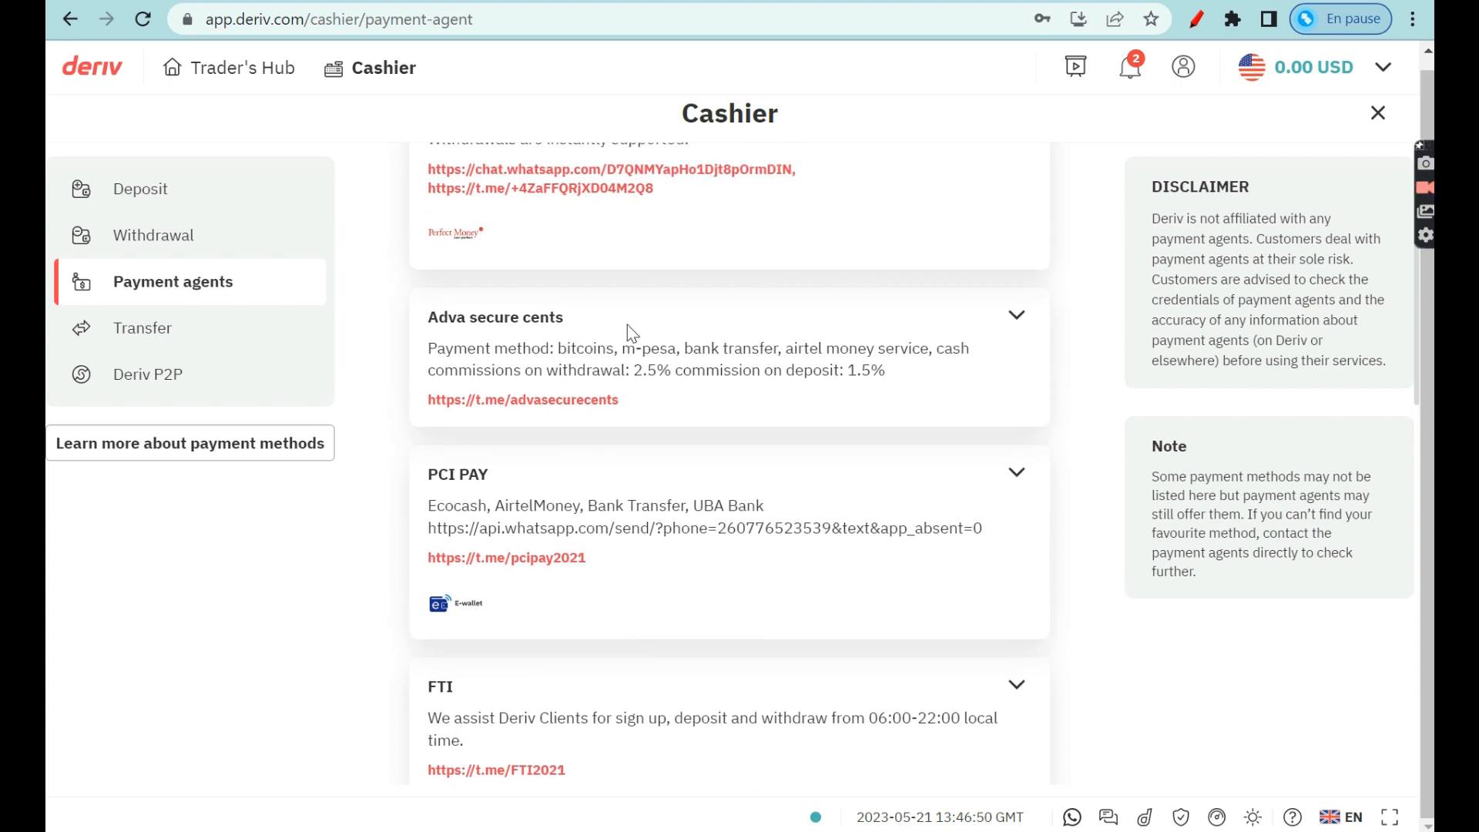
{"action": "scroll", "coordinate": [621, 339], "scroll_direction": "up", "scroll_amount": 2}
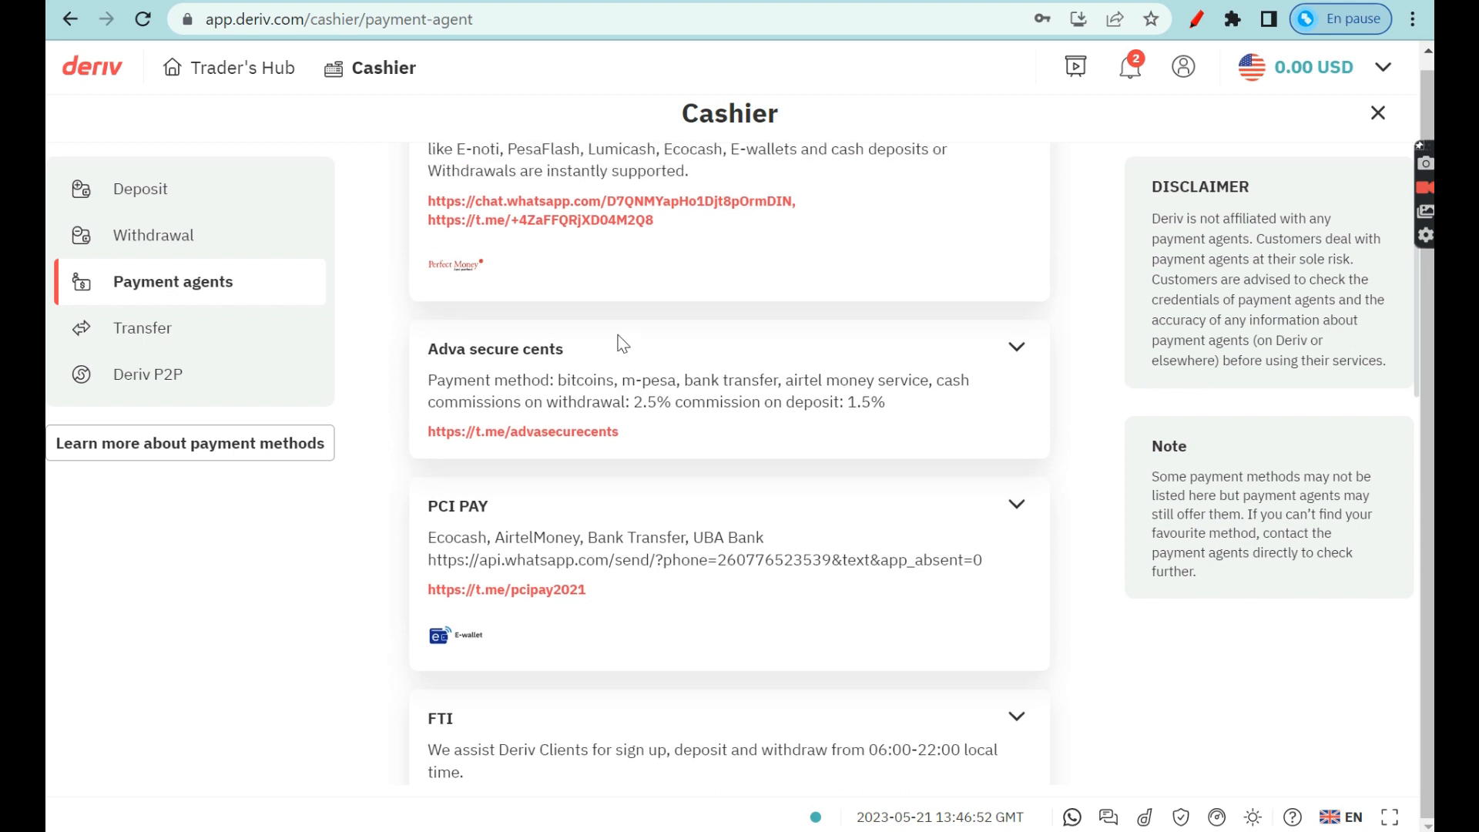
{"action": "scroll", "coordinate": [619, 334], "scroll_direction": "up", "scroll_amount": 2}
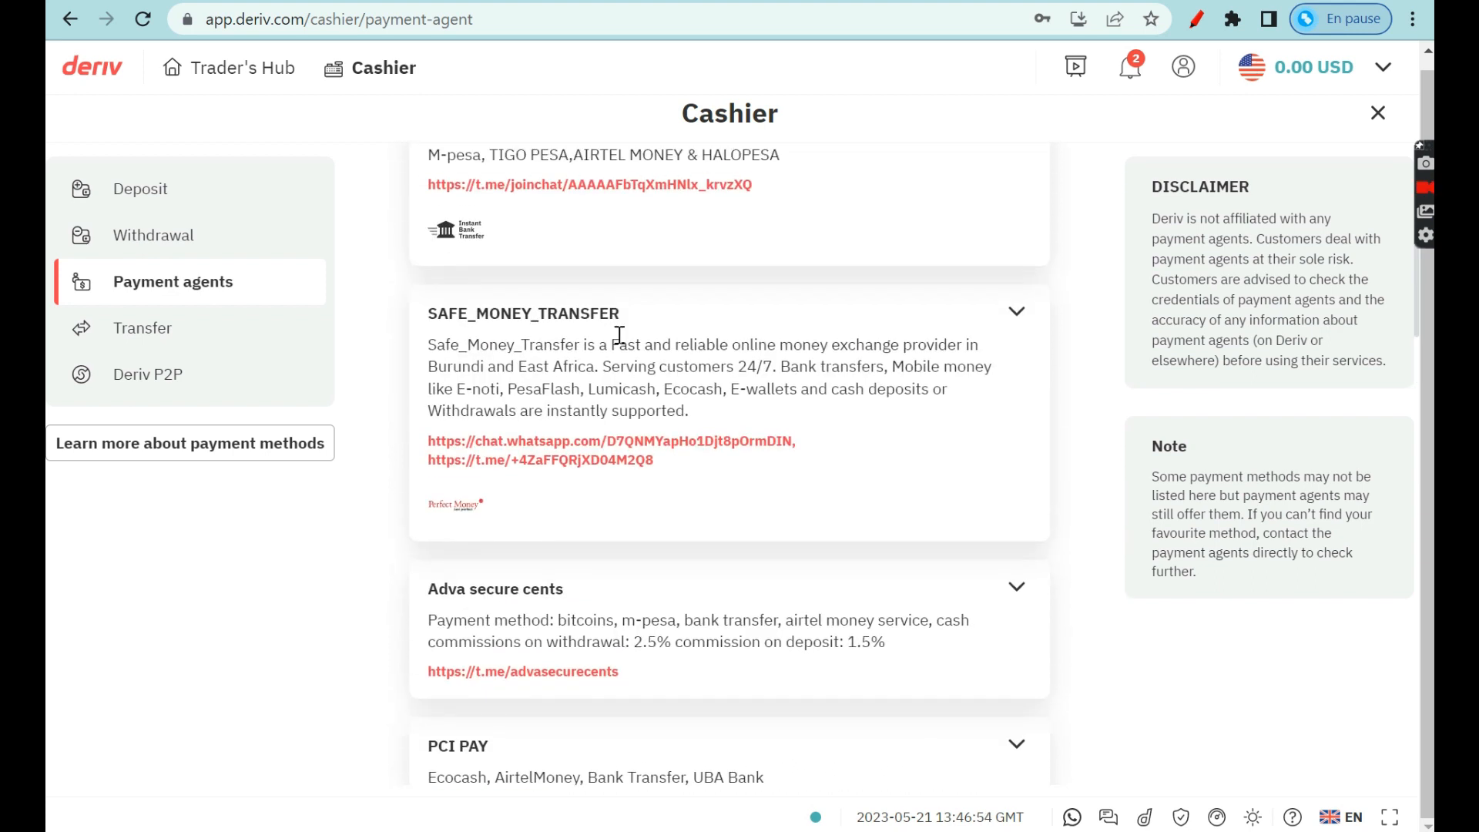
{"action": "scroll", "coordinate": [620, 334], "scroll_direction": "up", "scroll_amount": 4}
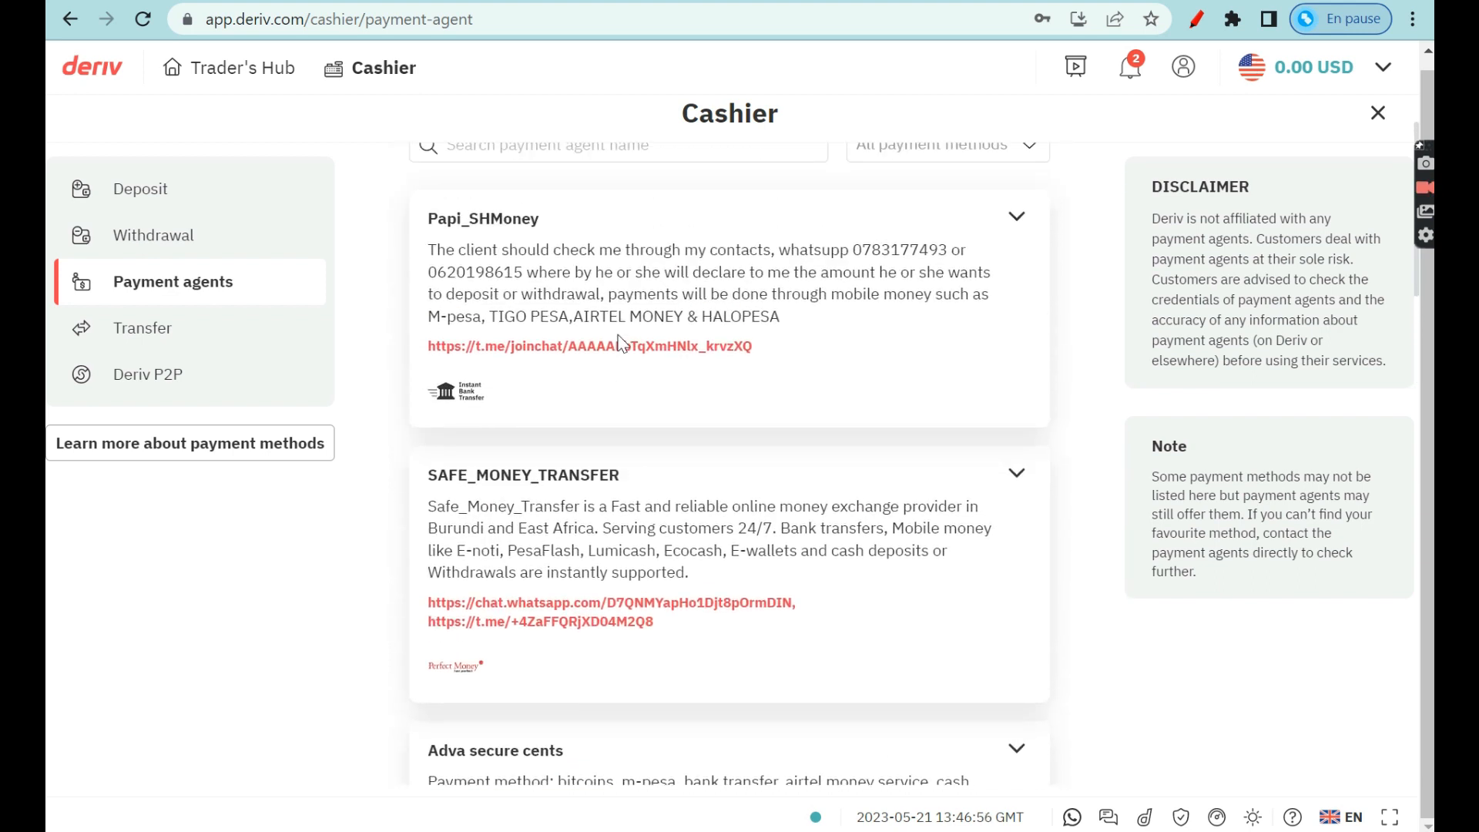
{"action": "scroll", "coordinate": [623, 343], "scroll_direction": "down", "scroll_amount": 12}
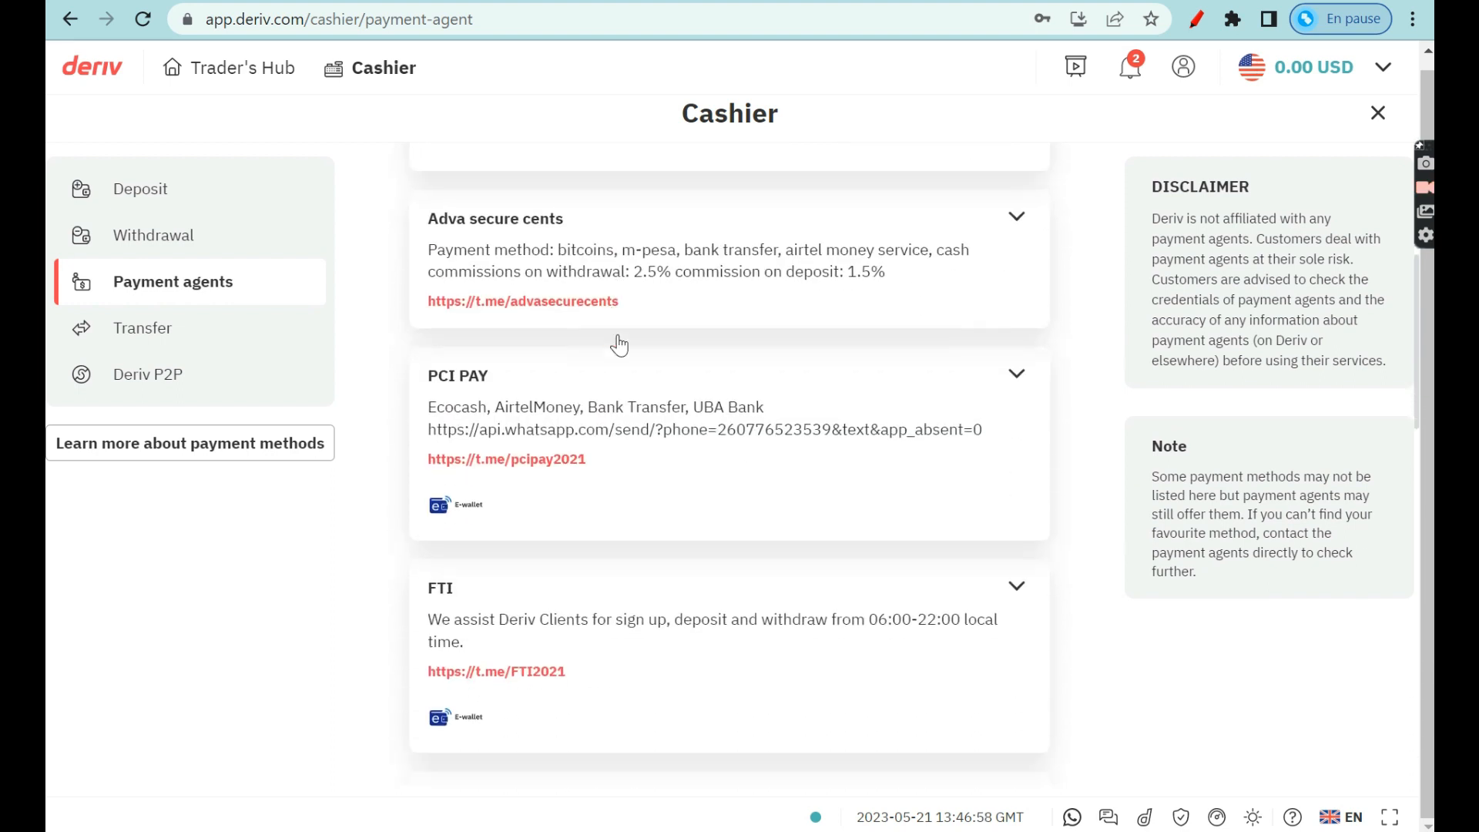
{"action": "scroll", "coordinate": [622, 343], "scroll_direction": "down", "scroll_amount": 9}
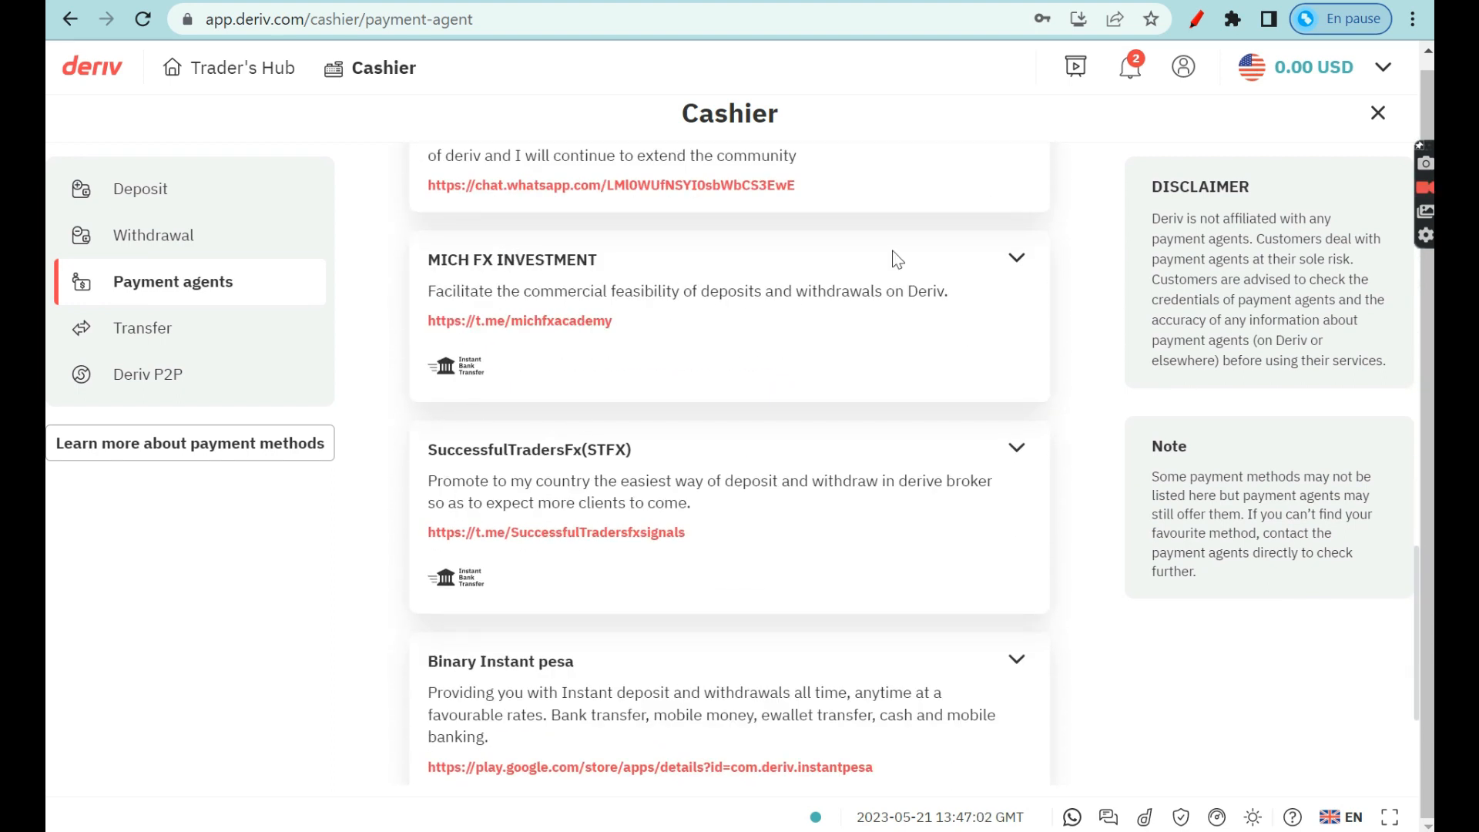
{"action": "left_click", "coordinate": [1017, 261]}
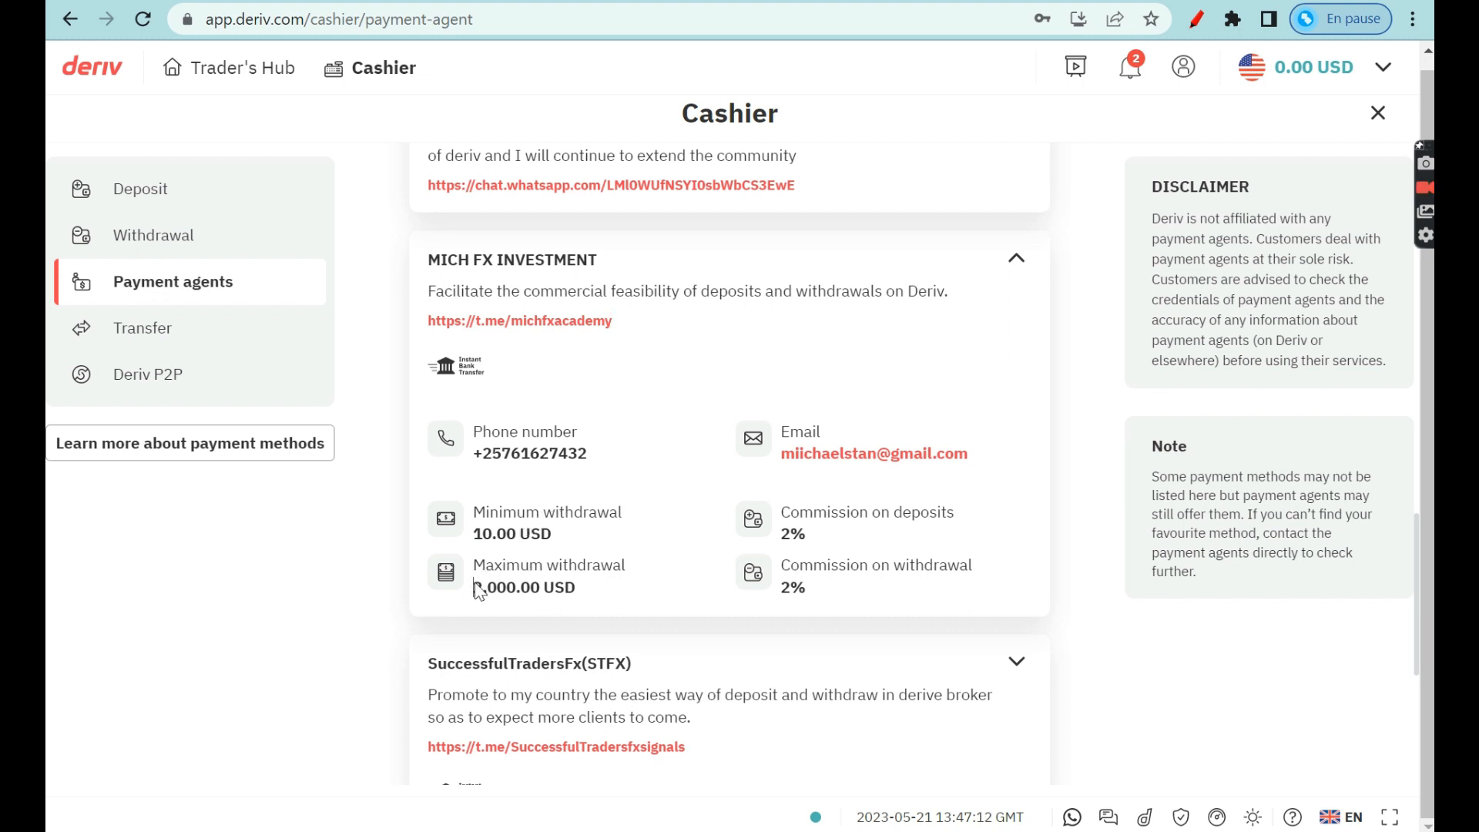
Highlight MICH FX INVESTMENT's 2,000.00 USD maximum withdrawal, then return to the Cashier Deposit page.
{"action": "left_click_drag", "start_coordinate": [474, 588], "coordinate": [586, 589]}
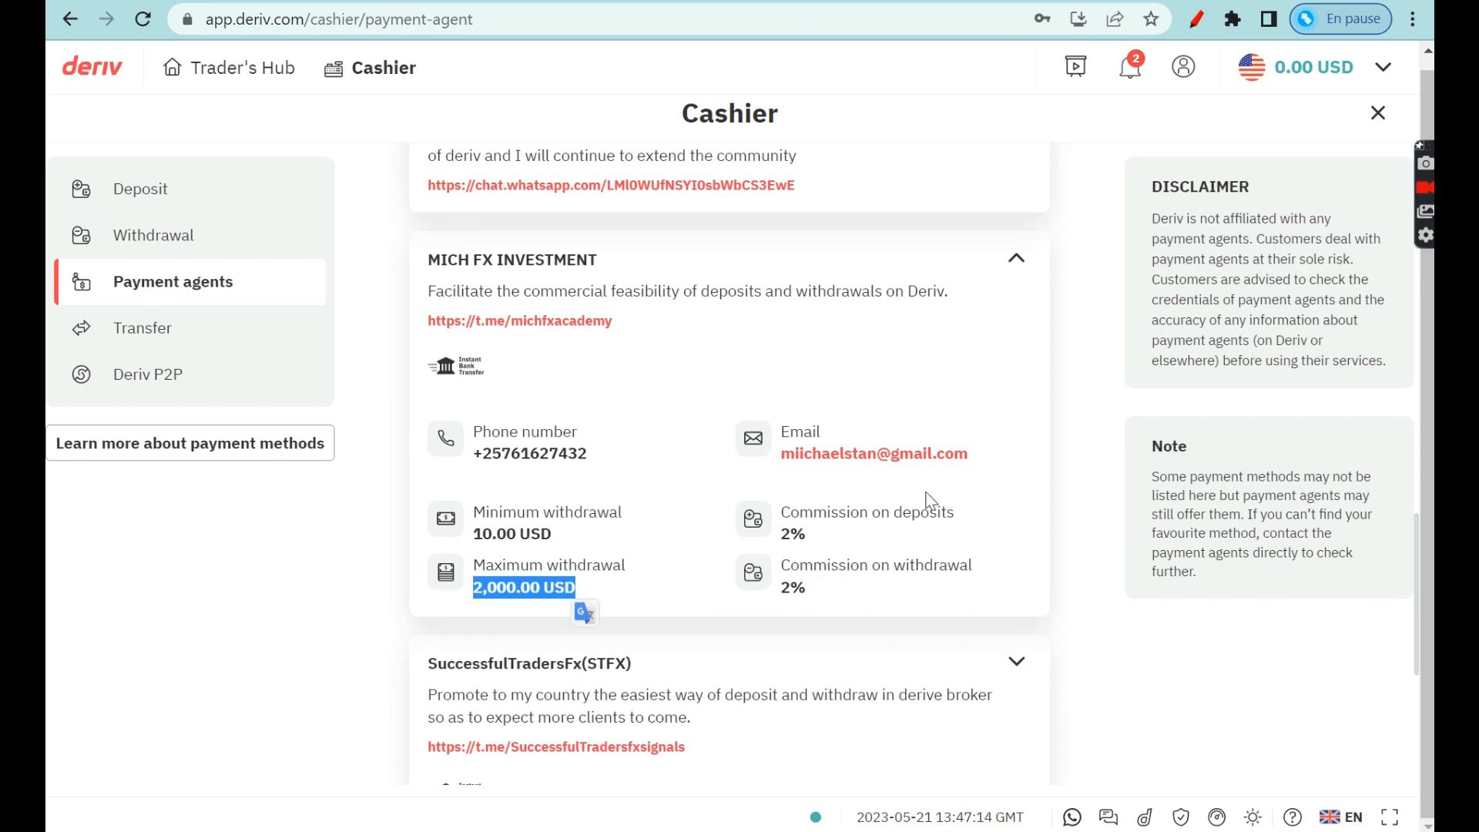
{"action": "left_click", "coordinate": [666, 584]}
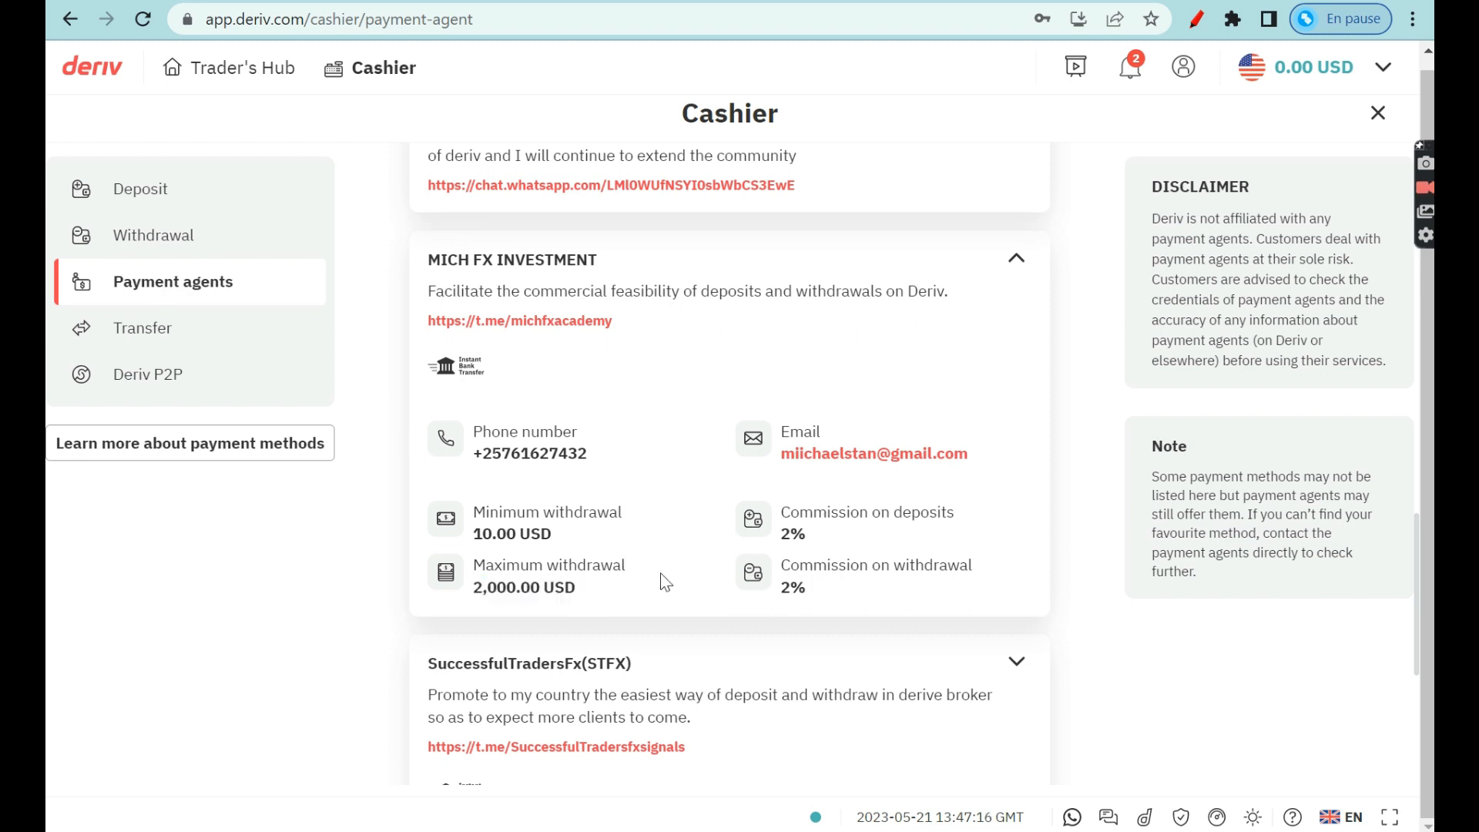
{"action": "scroll", "coordinate": [664, 582], "scroll_direction": "up", "scroll_amount": 1}
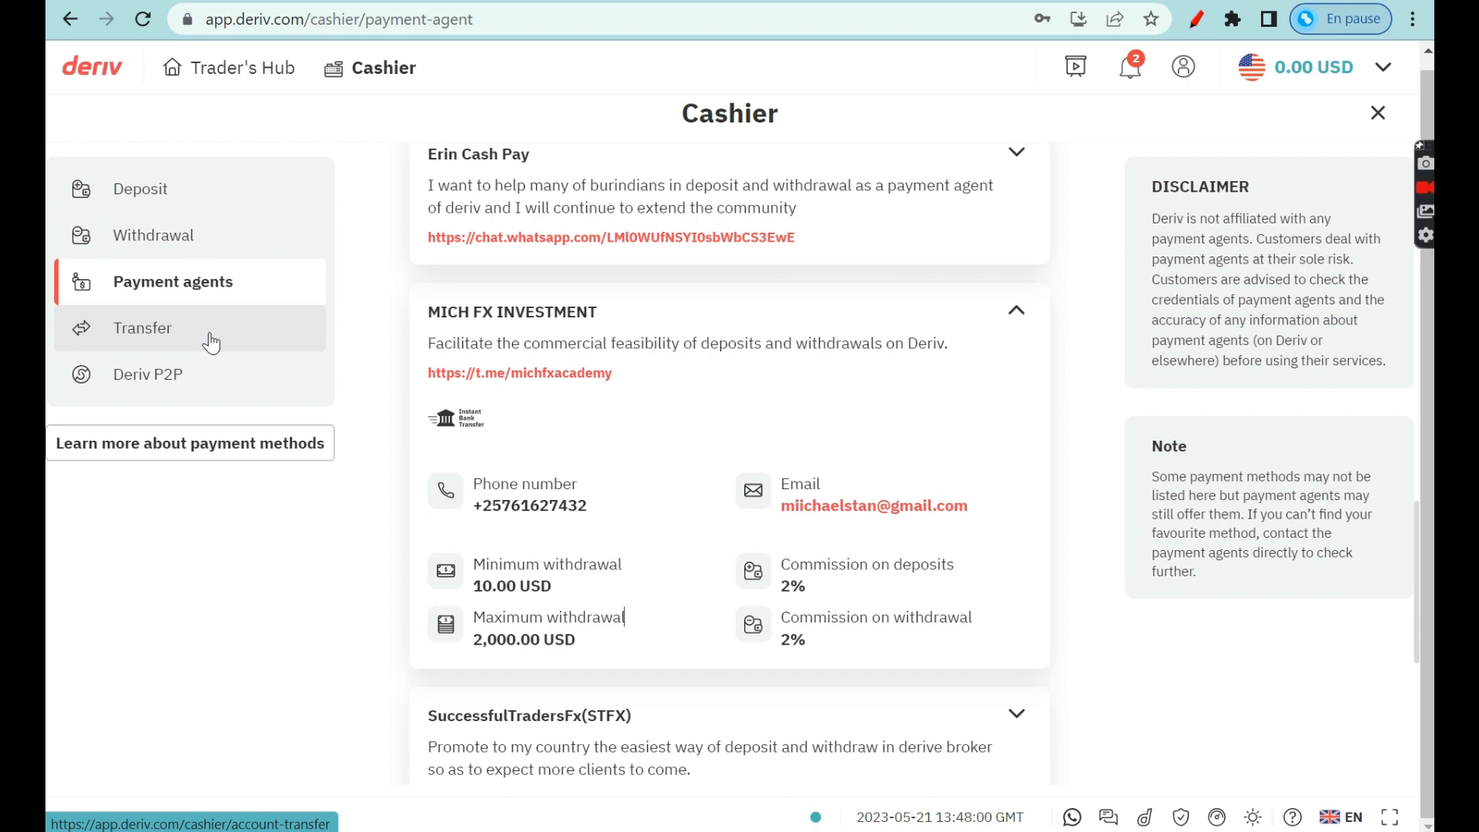
{"action": "left_click", "coordinate": [158, 207]}
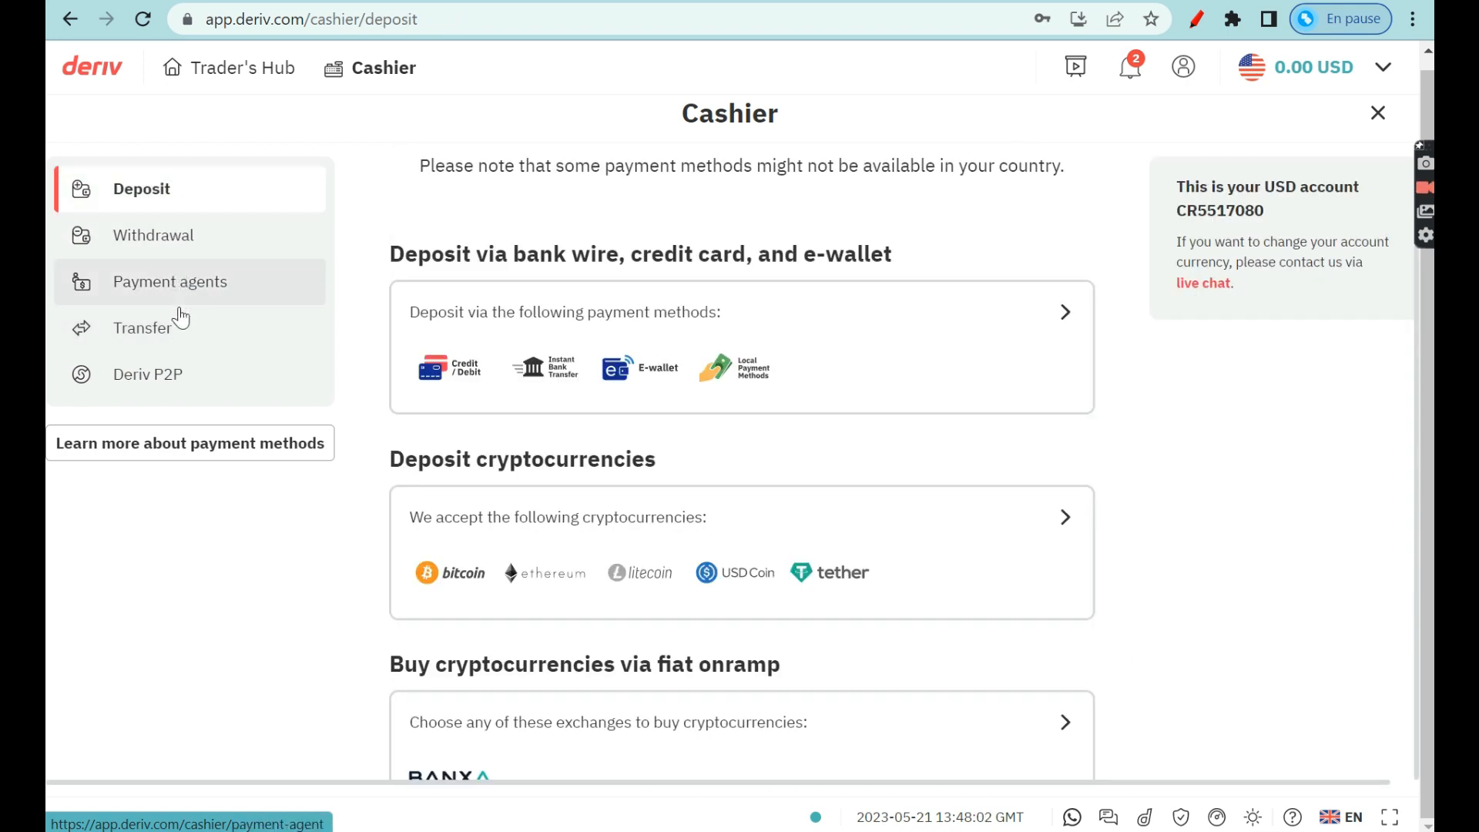
Go to the Cashier Transfer page and temporarily circle the account balance in red.
{"action": "left_click", "coordinate": [176, 333]}
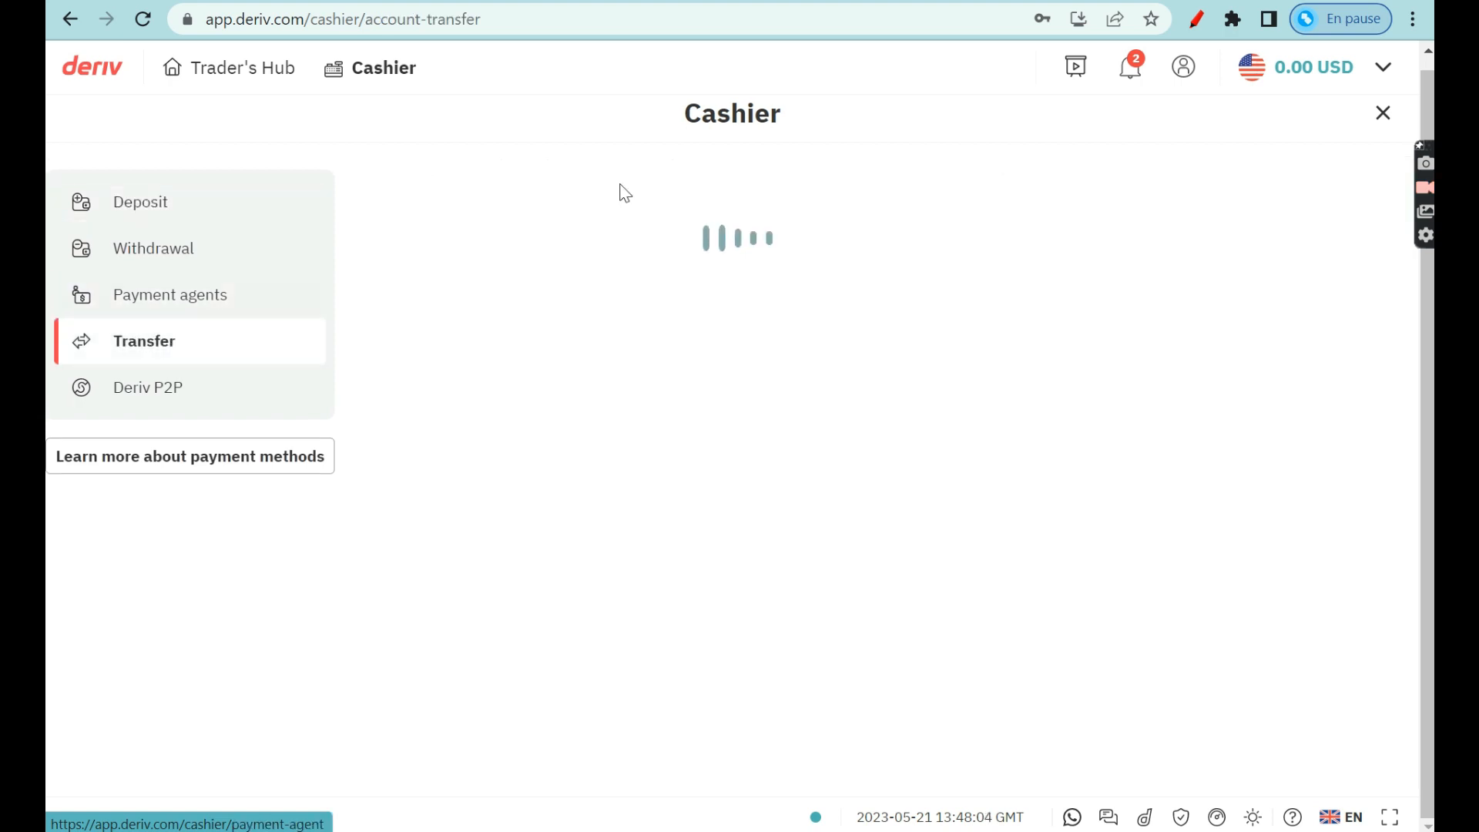
{"action": "left_click", "coordinate": [1198, 21]}
{"action": "mouse_move", "coordinate": [1250, 52]}
{"action": "left_mouse_down"}
{"action": "mouse_move", "coordinate": [1237, 116]}
{"action": "mouse_move", "coordinate": [1131, 262]}
{"action": "left_mouse_up"}
{"action": "left_click_drag", "start_coordinate": [1233, 104], "coordinate": [1254, 142]}
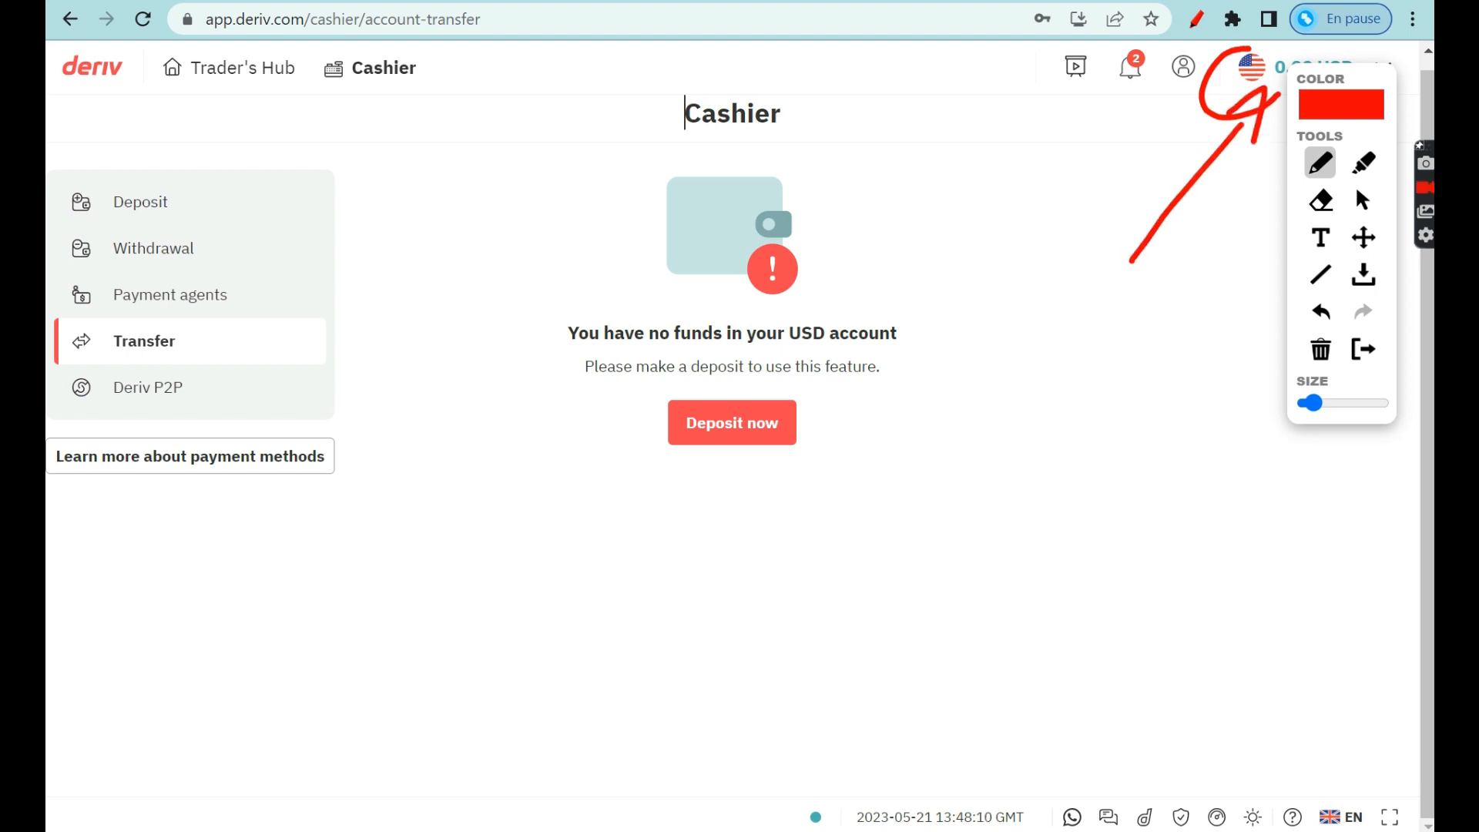
{"action": "left_click", "coordinate": [1190, 26]}
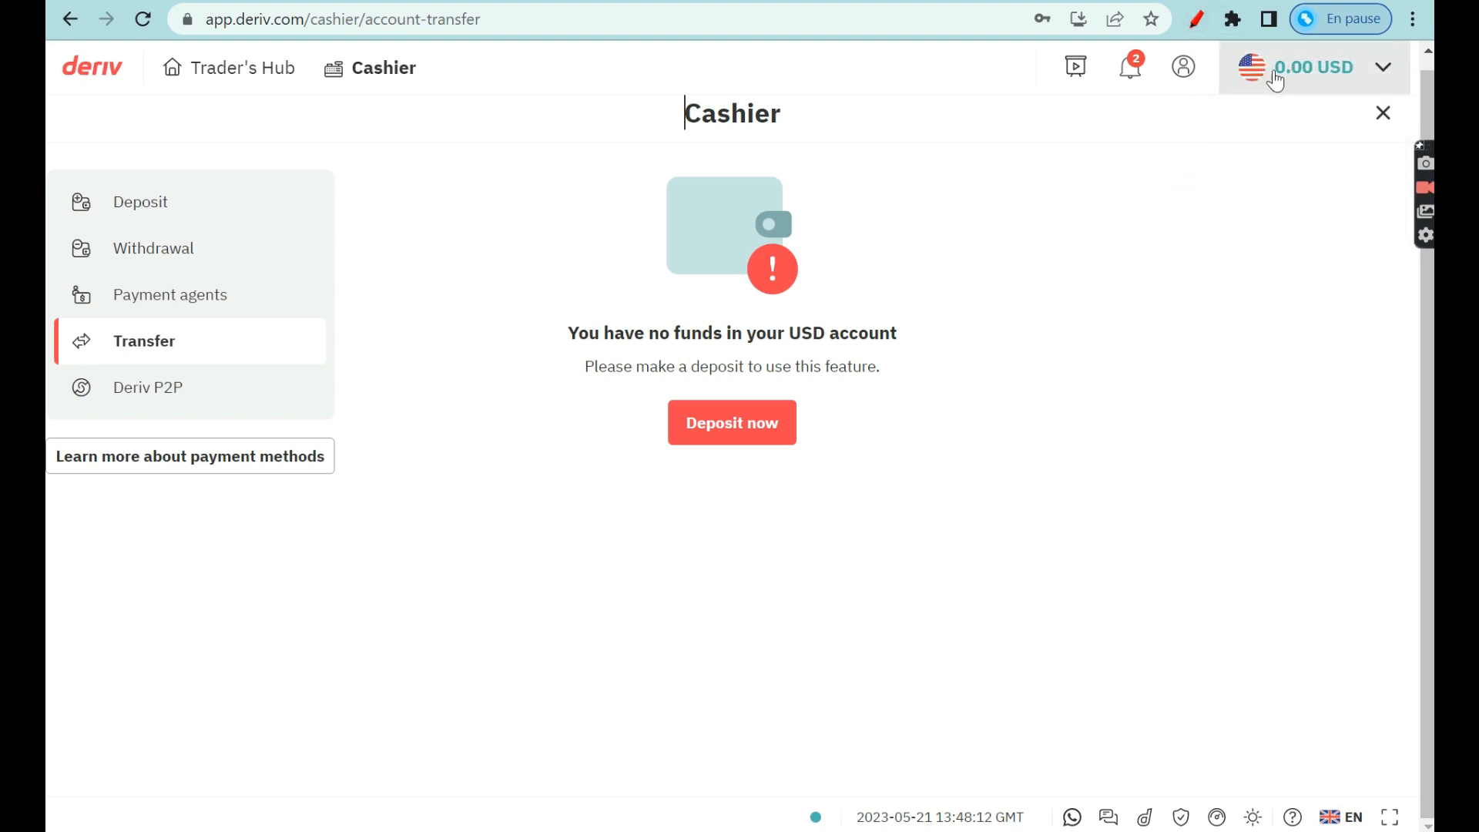
Check the account switcher's balances list, then outline the no-funds message in red.
{"action": "left_click", "coordinate": [1287, 80]}
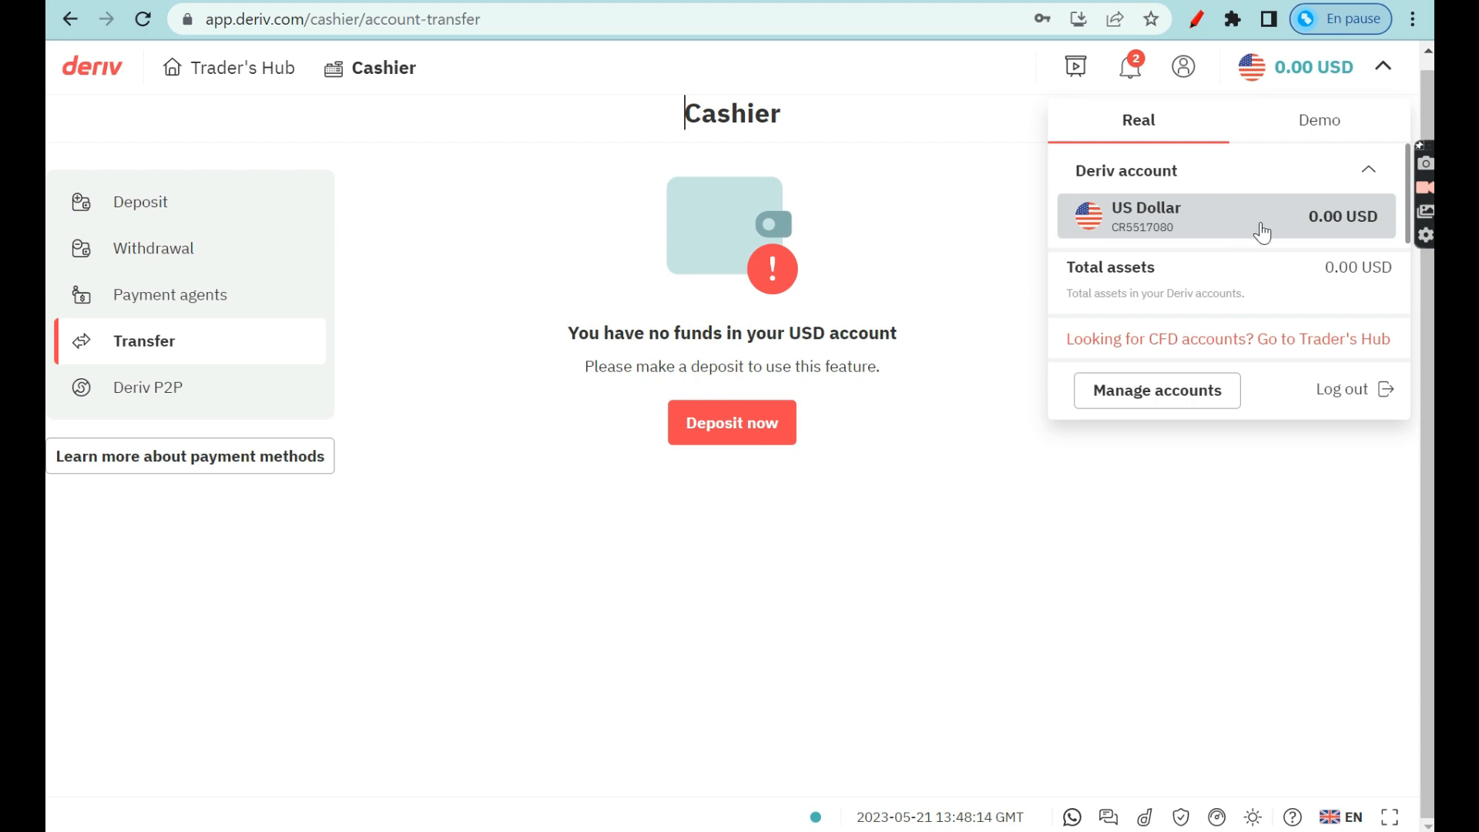
{"action": "left_click", "coordinate": [1331, 77]}
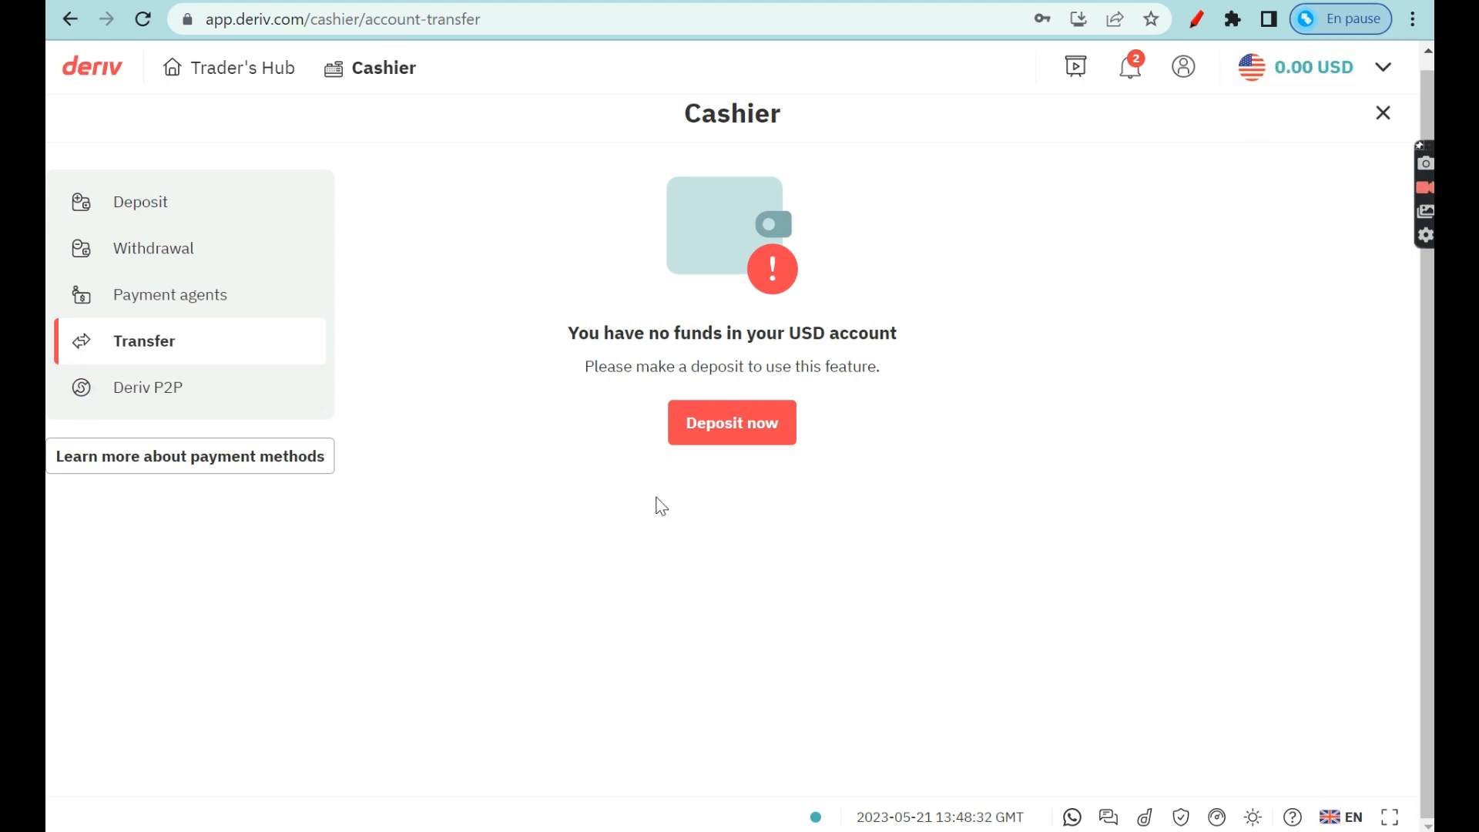
{"action": "left_click", "coordinate": [1196, 19]}
{"action": "mouse_move", "coordinate": [974, 280]}
{"action": "left_mouse_down"}
{"action": "mouse_move", "coordinate": [620, 229]}
{"action": "mouse_move", "coordinate": [924, 667]}
{"action": "mouse_move", "coordinate": [973, 283]}
{"action": "left_mouse_up"}
Close the red box around the no-funds message, divide it horizontally, and handwrite USD.
{"action": "left_click_drag", "start_coordinate": [491, 360], "coordinate": [957, 353]}
{"action": "left_click_drag", "start_coordinate": [482, 507], "coordinate": [976, 502]}
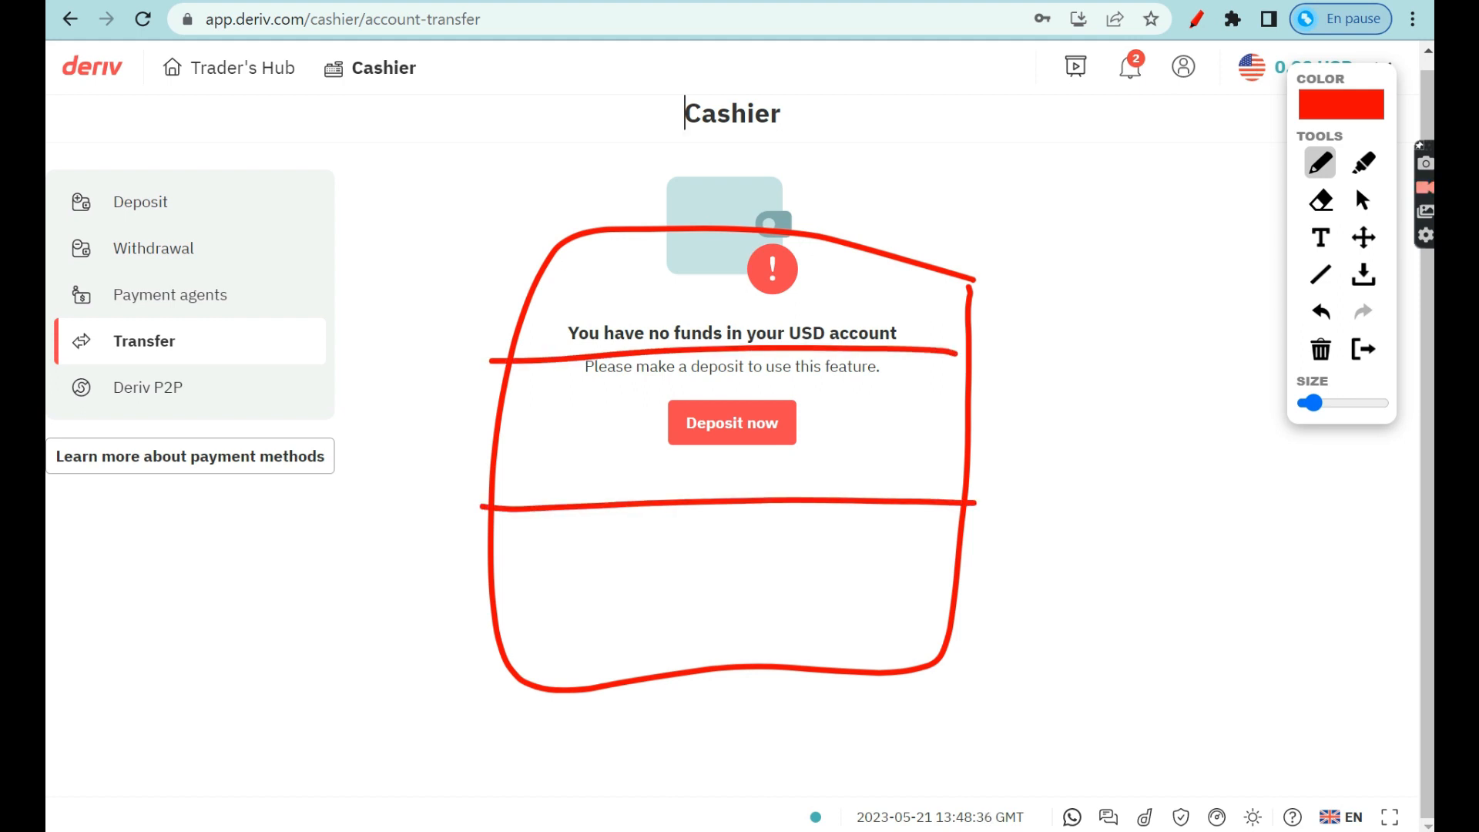
{"action": "mouse_move", "coordinate": [526, 285]}
{"action": "left_mouse_down"}
{"action": "mouse_move", "coordinate": [553, 285]}
{"action": "mouse_move", "coordinate": [598, 339]}
{"action": "left_mouse_up"}
{"action": "mouse_move", "coordinate": [646, 287]}
{"action": "left_mouse_down"}
{"action": "mouse_move", "coordinate": [659, 361]}
{"action": "mouse_move", "coordinate": [679, 339]}
{"action": "left_mouse_up"}
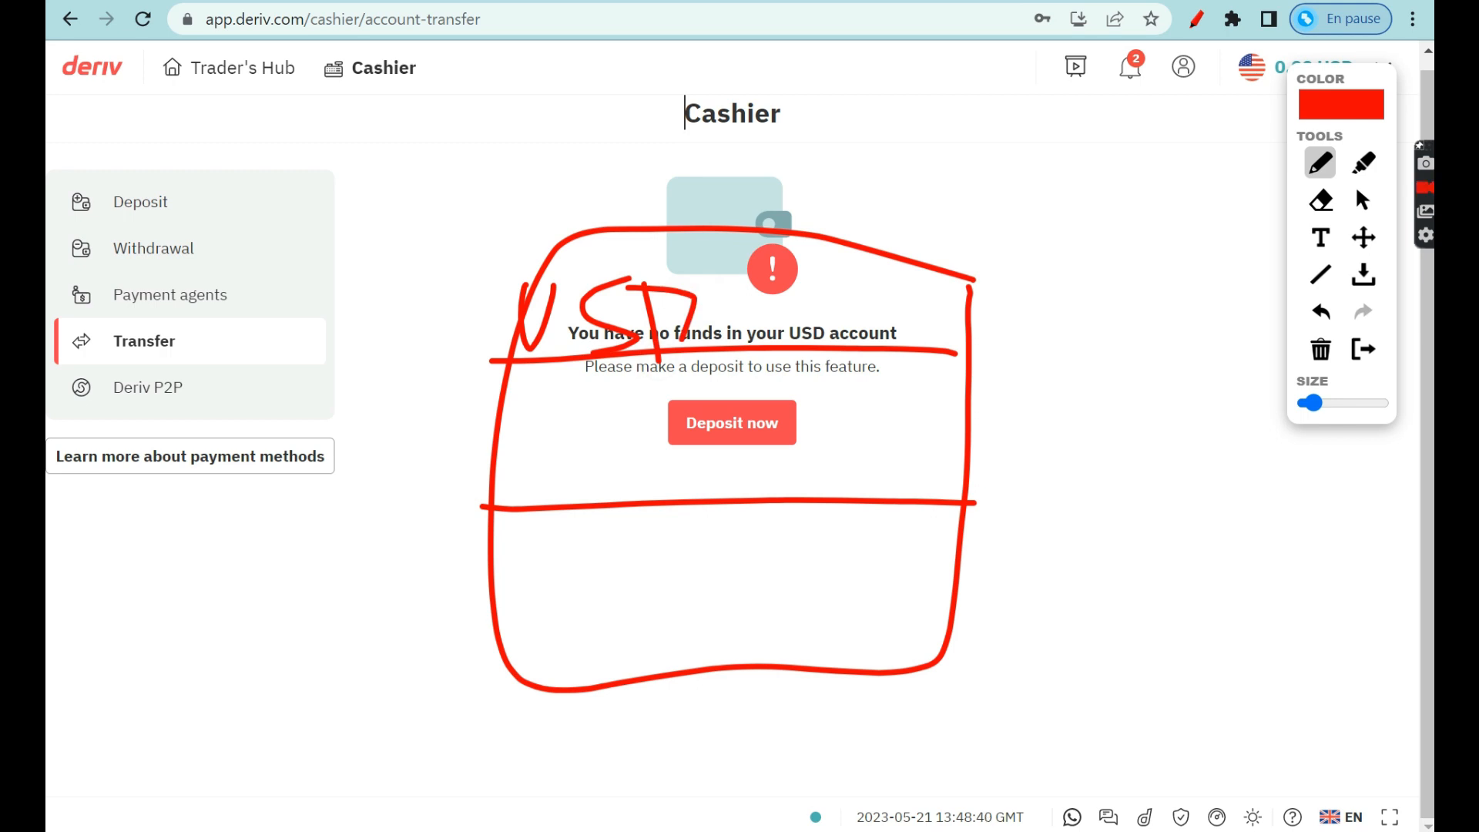
Handwrite the MT5D label in red over the deposit prompt.
{"action": "mouse_move", "coordinate": [537, 465]}
{"action": "left_mouse_down"}
{"action": "mouse_move", "coordinate": [561, 451]}
{"action": "mouse_move", "coordinate": [601, 464]}
{"action": "left_mouse_up"}
{"action": "mouse_move", "coordinate": [631, 405]}
{"action": "left_mouse_down"}
{"action": "mouse_move", "coordinate": [628, 471]}
{"action": "mouse_move", "coordinate": [653, 406]}
{"action": "left_mouse_up"}
{"action": "mouse_move", "coordinate": [654, 445]}
{"action": "left_mouse_down"}
{"action": "mouse_move", "coordinate": [682, 436]}
{"action": "mouse_move", "coordinate": [648, 487]}
{"action": "left_mouse_up"}
{"action": "left_click_drag", "start_coordinate": [689, 425], "coordinate": [696, 484]}
{"action": "mouse_move", "coordinate": [666, 407]}
{"action": "left_mouse_down"}
{"action": "mouse_move", "coordinate": [739, 445]}
{"action": "mouse_move", "coordinate": [698, 484]}
{"action": "left_mouse_up"}
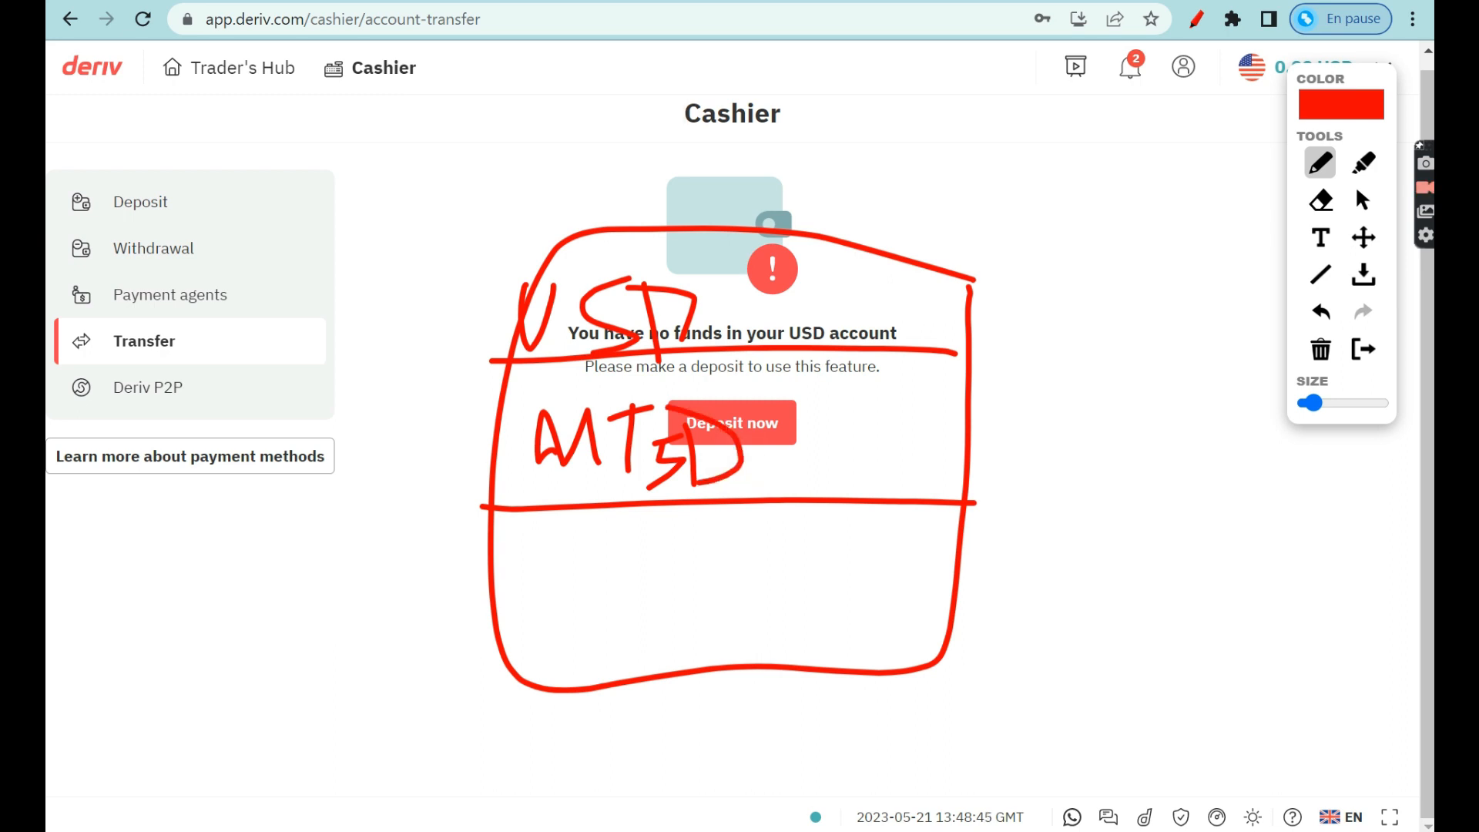
Write a dollar note with a 0 $ figure in the lower box.
{"action": "mouse_move", "coordinate": [580, 657]}
{"action": "left_mouse_down"}
{"action": "mouse_move", "coordinate": [789, 605]}
{"action": "mouse_move", "coordinate": [832, 570]}
{"action": "mouse_move", "coordinate": [848, 597]}
{"action": "left_mouse_up"}
{"action": "mouse_move", "coordinate": [936, 567]}
{"action": "left_mouse_down"}
{"action": "mouse_move", "coordinate": [886, 593]}
{"action": "mouse_move", "coordinate": [936, 613]}
{"action": "left_mouse_up"}
{"action": "left_click_drag", "start_coordinate": [919, 516], "coordinate": [921, 670]}
{"action": "left_click_drag", "start_coordinate": [921, 549], "coordinate": [890, 633]}
{"action": "mouse_move", "coordinate": [1110, 553]}
{"action": "left_mouse_down"}
{"action": "mouse_move", "coordinate": [1052, 605]}
{"action": "mouse_move", "coordinate": [1127, 576]}
{"action": "left_mouse_up"}
{"action": "left_click_drag", "start_coordinate": [1225, 532], "coordinate": [1233, 586]}
{"action": "left_click_drag", "start_coordinate": [1215, 484], "coordinate": [1196, 653]}
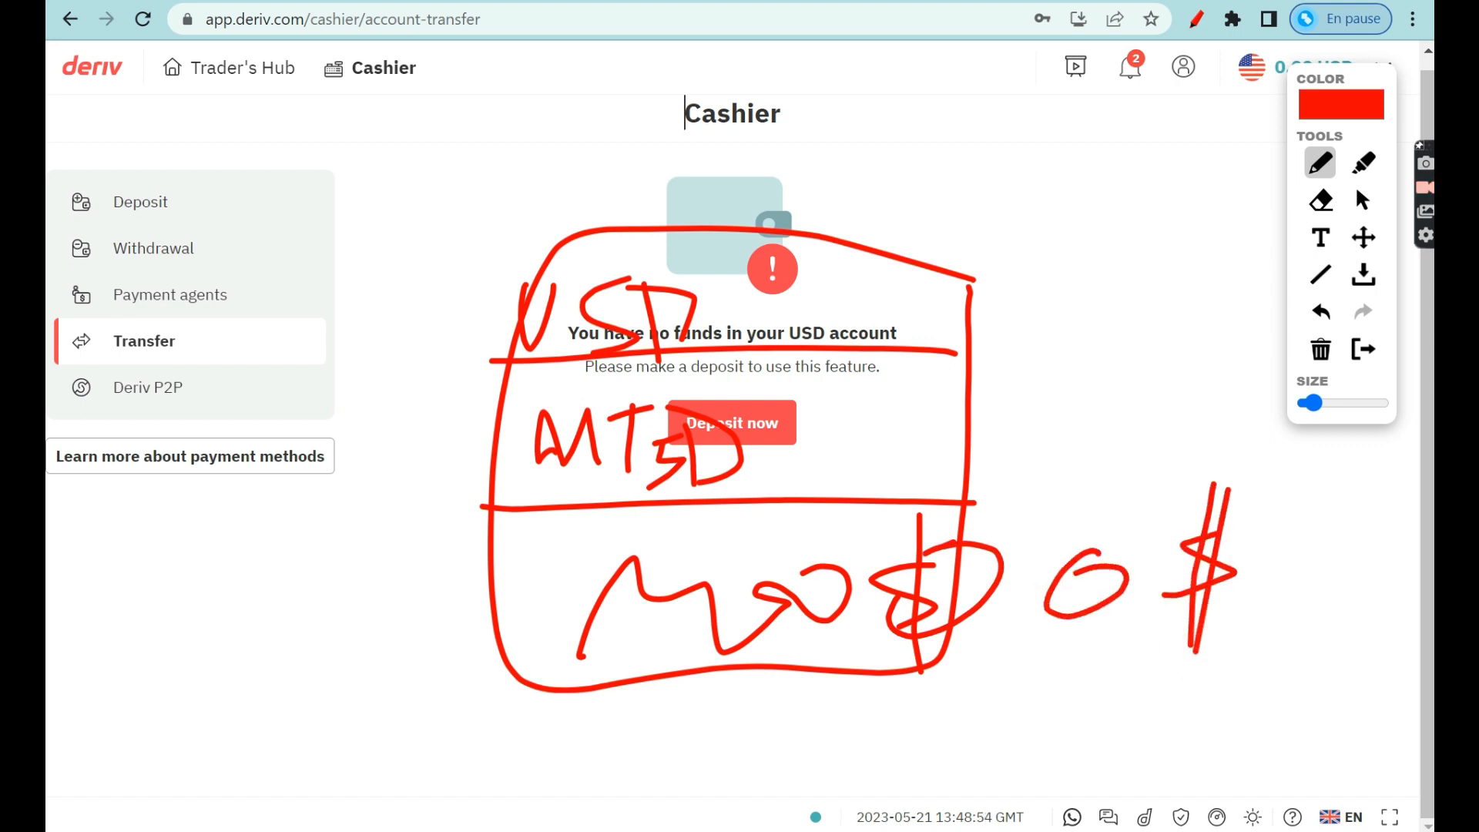
Draw red arrows linking the boxed message toward the account balance.
{"action": "mouse_move", "coordinate": [698, 303]}
{"action": "left_mouse_down"}
{"action": "mouse_move", "coordinate": [989, 465]}
{"action": "mouse_move", "coordinate": [968, 463]}
{"action": "left_mouse_up"}
{"action": "left_click_drag", "start_coordinate": [1018, 422], "coordinate": [992, 486]}
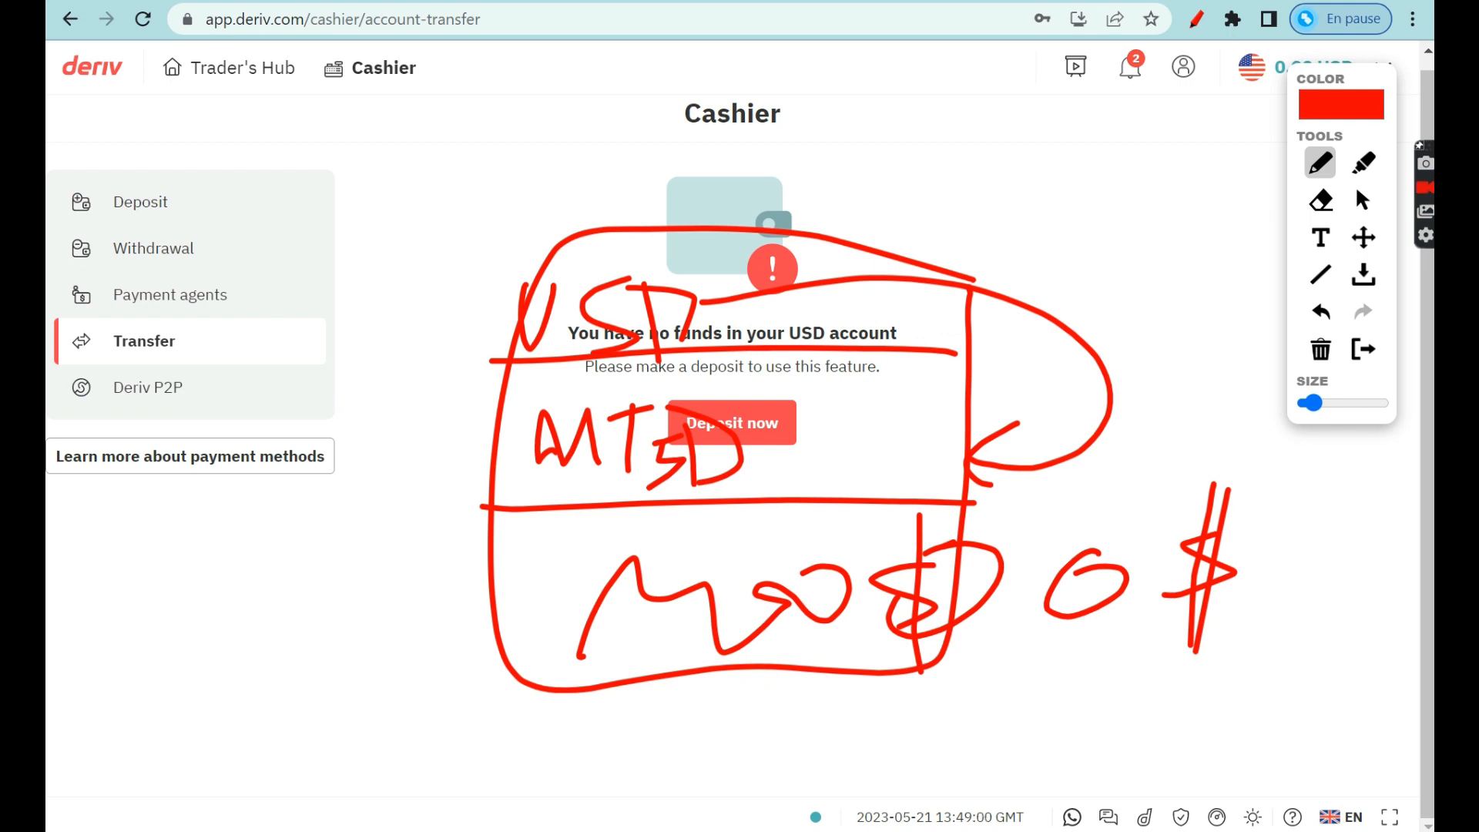
{"action": "left_click_drag", "start_coordinate": [1149, 193], "coordinate": [1244, 148]}
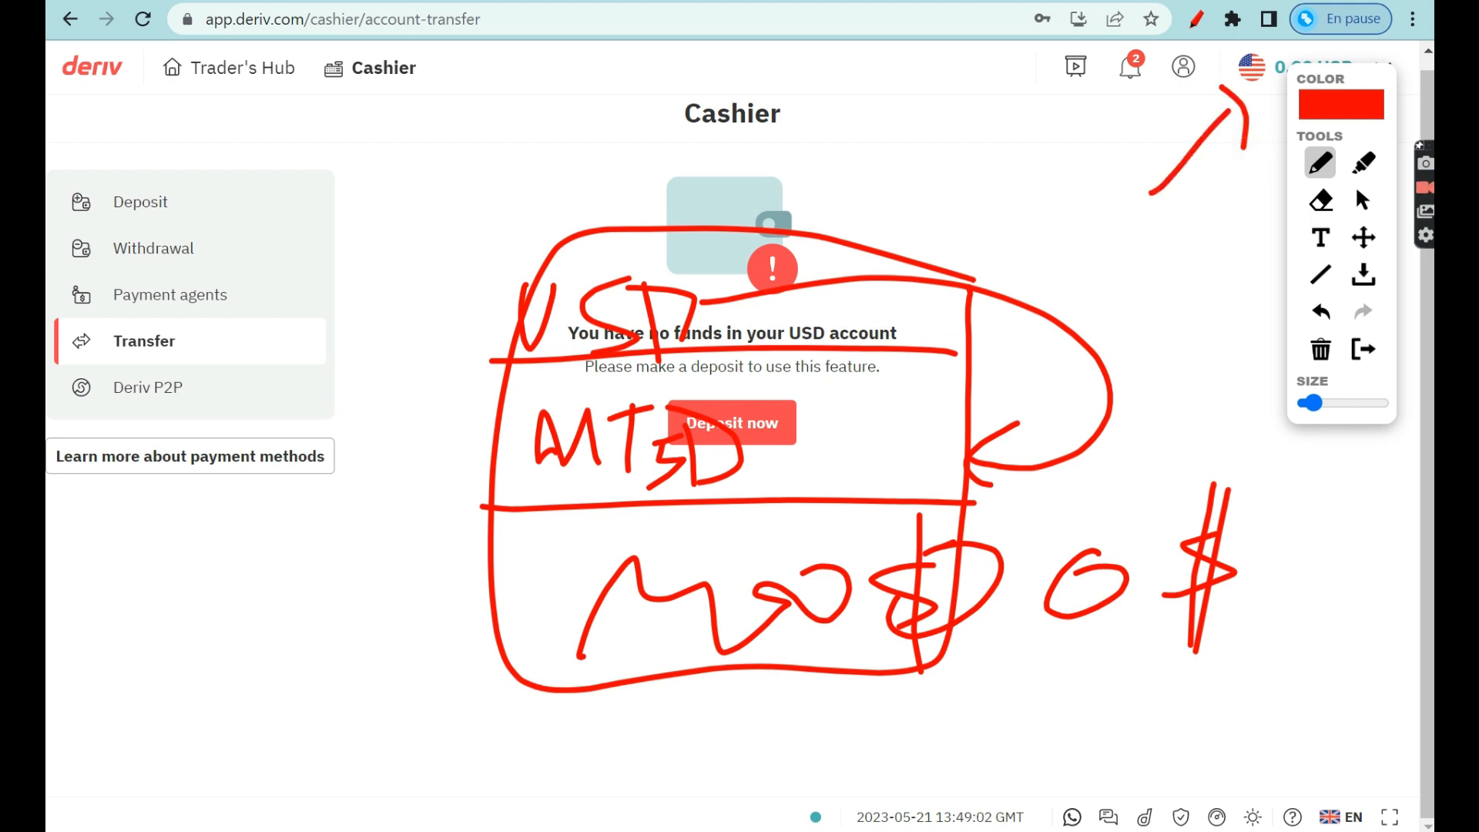
{"action": "mouse_move", "coordinate": [917, 433]}
{"action": "left_mouse_down"}
{"action": "mouse_move", "coordinate": [953, 426]}
{"action": "mouse_move", "coordinate": [1021, 293]}
{"action": "mouse_move", "coordinate": [1035, 314]}
{"action": "left_mouse_up"}
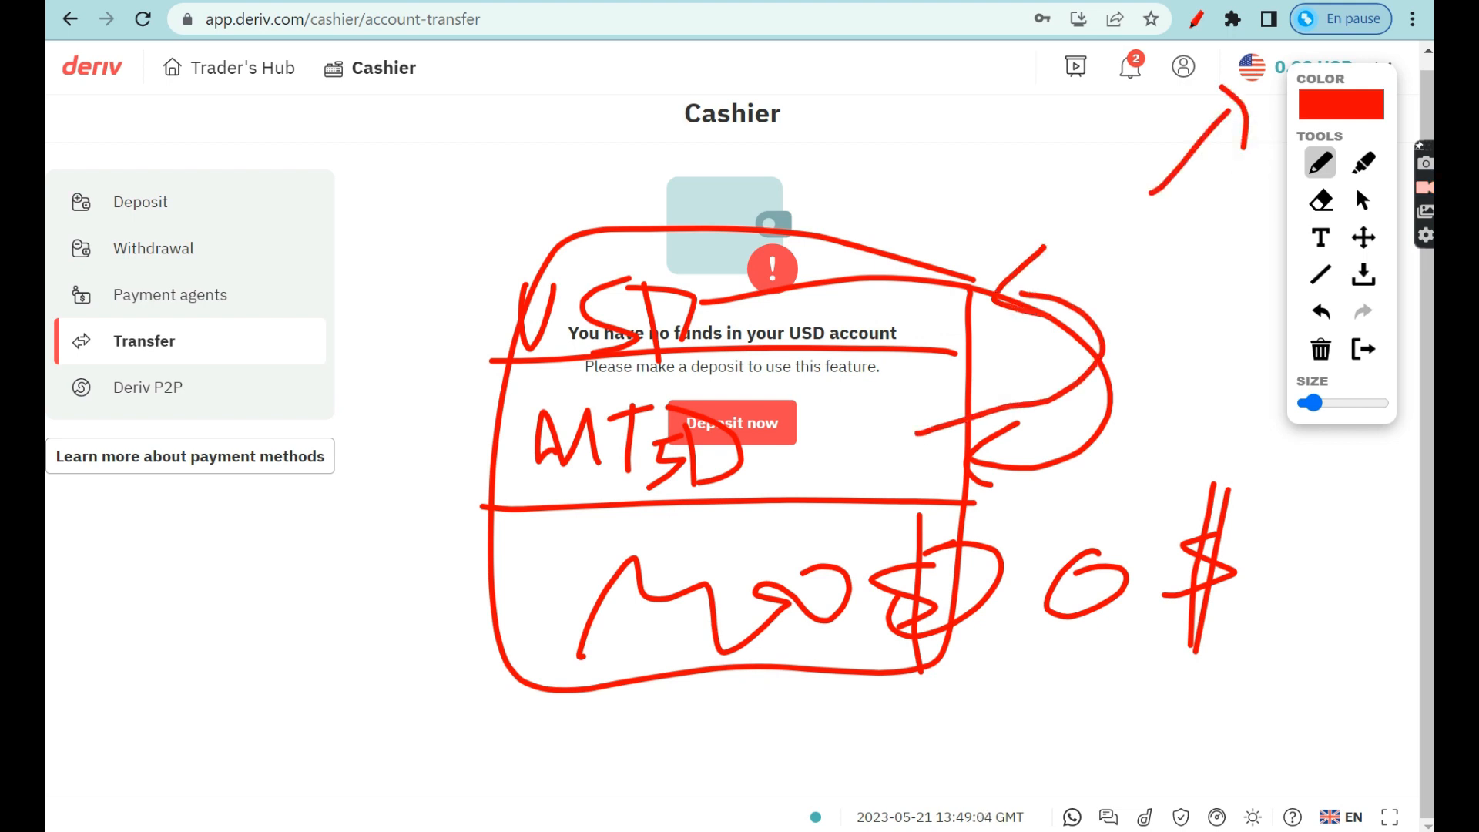